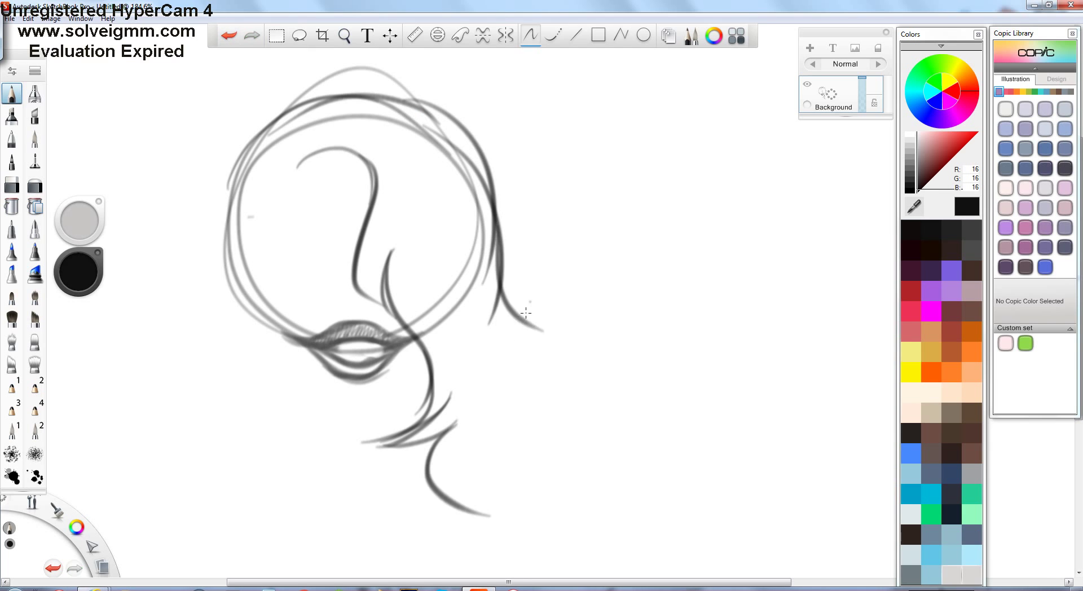
# Sketch a long wavy hair strand from the side of the head down past the chin, ending in a curl.
pyautogui.hotkey('ctrl', 'z')
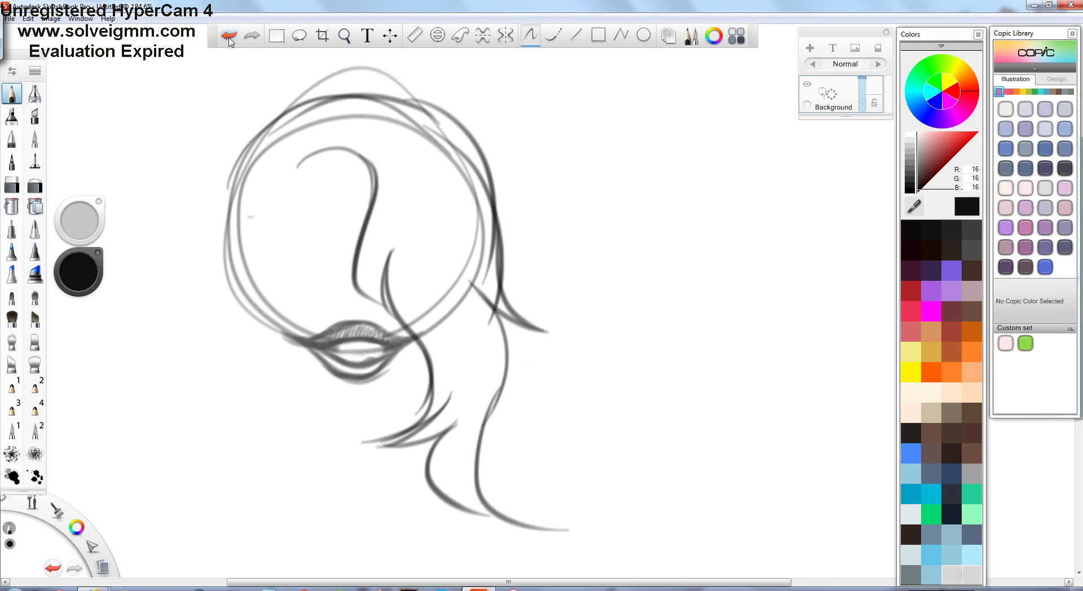
pyautogui.click(229, 35)
pyautogui.moveTo(471, 285)
pyautogui.mouseDown()
pyautogui.moveTo(508, 468)
pyautogui.moveTo(496, 471)
pyautogui.mouseUp()
pyautogui.hotkey('ctrl', 'z')
pyautogui.moveTo(822, 474); pyautogui.dragTo(901, 499)
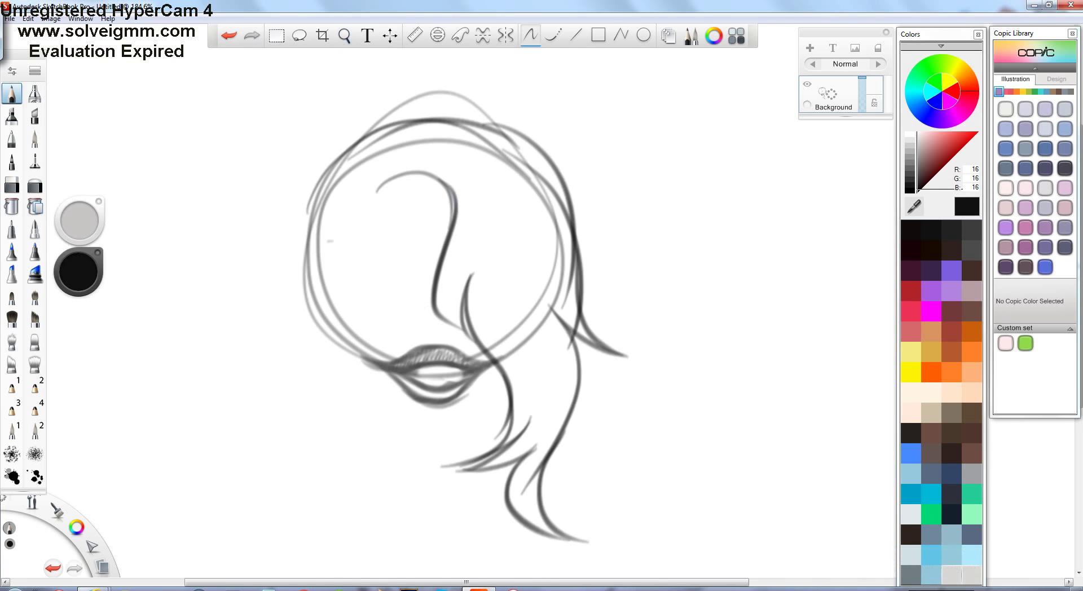
pyautogui.scroll(5, 367, 169)
pyautogui.moveTo(206, 169)
pyautogui.mouseDown()
pyautogui.moveTo(364, 222)
pyautogui.moveTo(322, 242)
pyautogui.mouseUp()
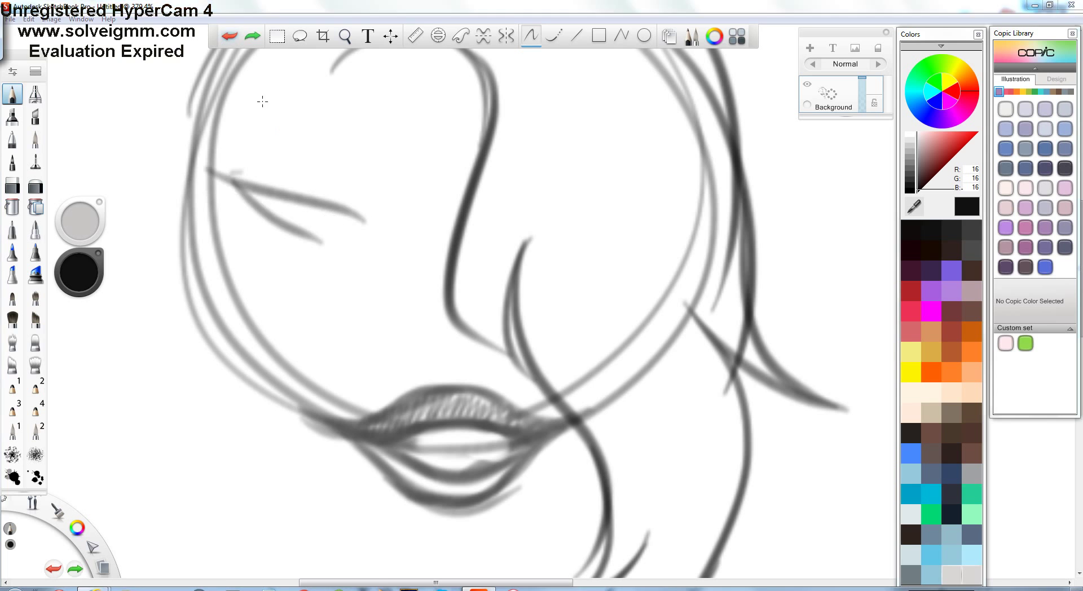
pyautogui.hotkey('ctrl', 'z')
pyautogui.hotkey('ctrl', 'z')
# Sketch the narrow slanted eye with its lids and iris, and add an arched eyebrow above it.
pyautogui.moveTo(229, 167); pyautogui.dragTo(382, 212)
pyautogui.moveTo(243, 175); pyautogui.dragTo(344, 244)
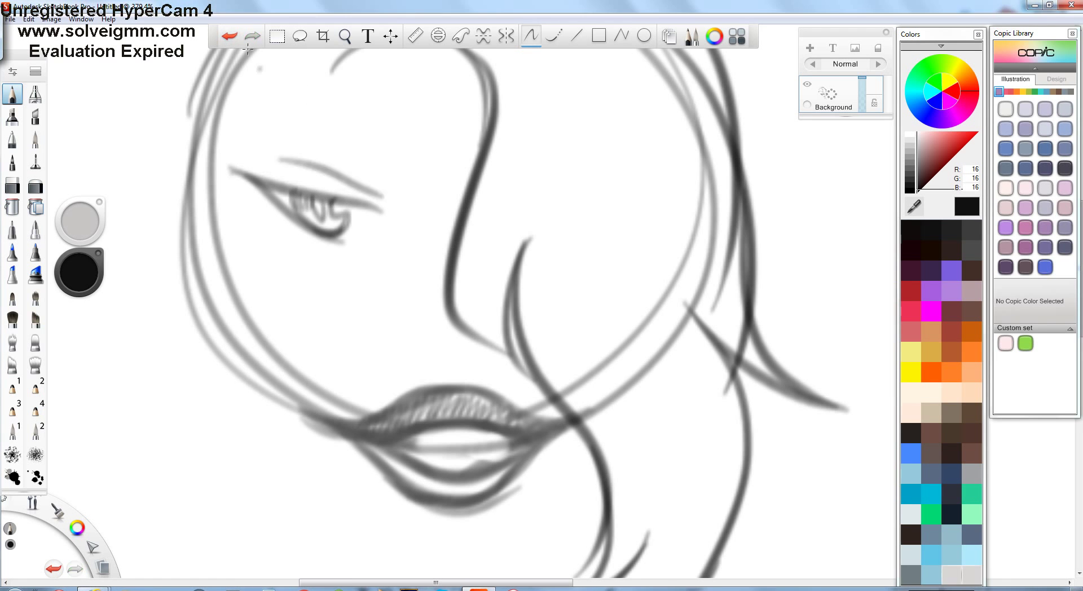
pyautogui.hotkey('ctrl', 'z')
pyautogui.moveTo(255, 118)
pyautogui.mouseDown()
pyautogui.moveTo(325, 116)
pyautogui.moveTo(395, 167)
pyautogui.mouseUp()
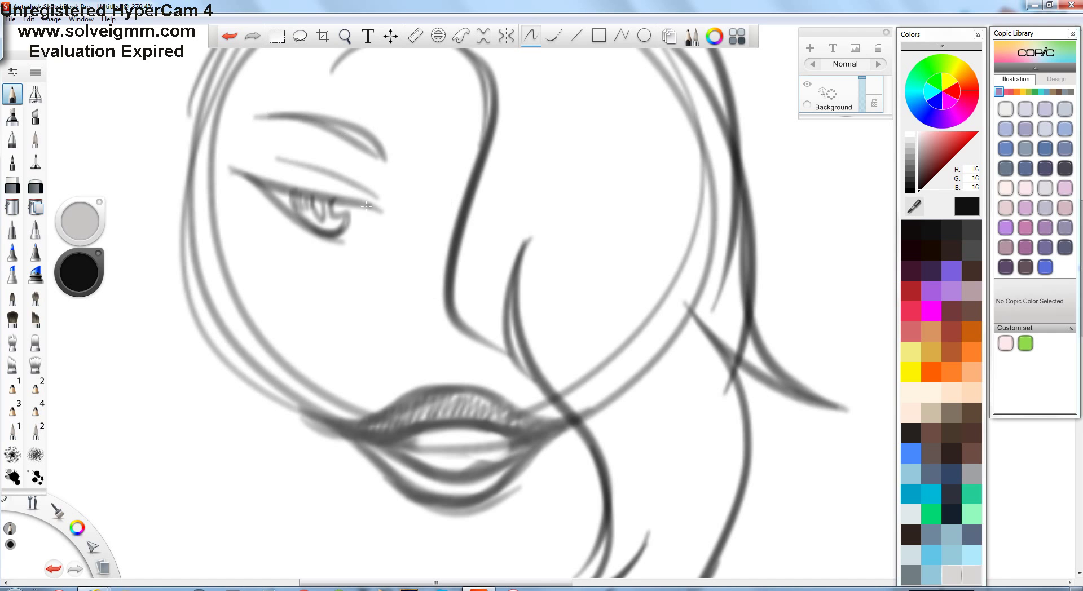
# Lasso the eye and eyebrow together and move them slightly down toward the nose.
pyautogui.scroll(-5, 294, 154)
pyautogui.press('l')
pyautogui.scroll(-3, 329, 134)
pyautogui.moveTo(327, 168); pyautogui.dragTo(338, 178)
pyautogui.press('Escape')
# Darken the upper eyelid line and sketch two short nostril marks below the nose.
pyautogui.scroll(9, 414, 247)
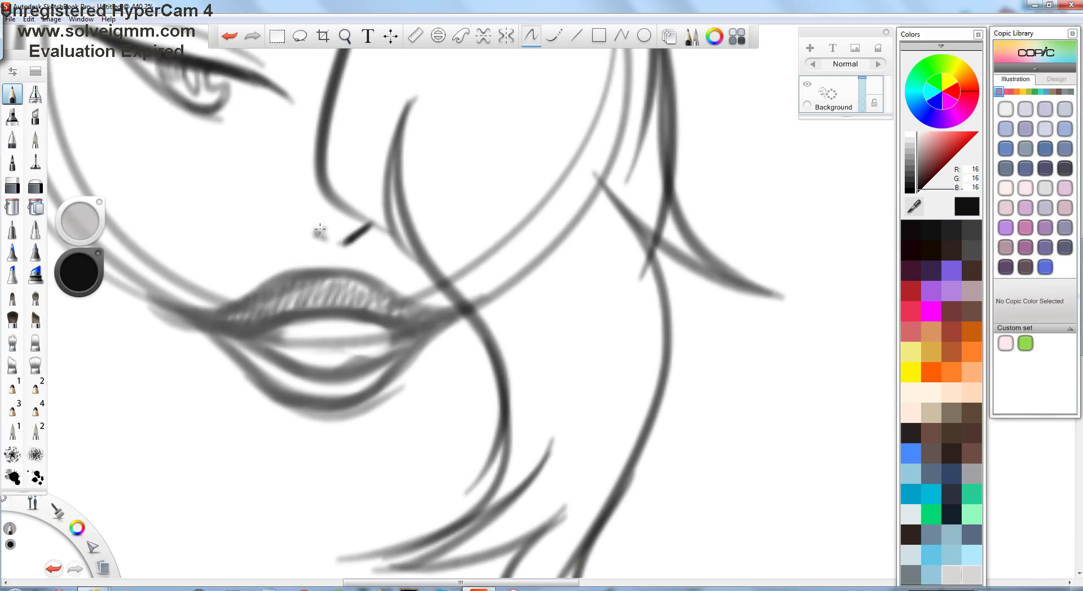
pyautogui.scroll(-7, 320, 229)
pyautogui.hotkey('ctrl', 'z')
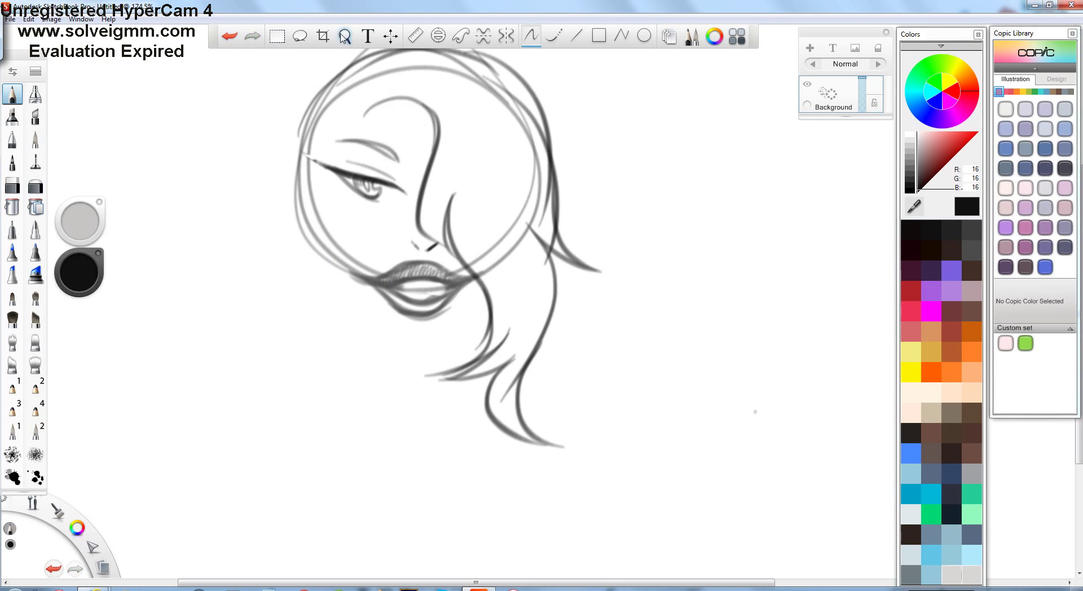
# Lasso the lips and nudge them slightly into a better position under the nose.
pyautogui.scroll(5, 427, 256)
pyautogui.press('l')
pyautogui.moveTo(306, 300); pyautogui.dragTo(263, 284)
pyautogui.moveTo(512, 294)
pyautogui.mouseDown()
pyautogui.moveTo(382, 285)
pyautogui.moveTo(394, 242)
pyautogui.moveTo(426, 310)
pyautogui.moveTo(516, 299)
pyautogui.mouseUp()
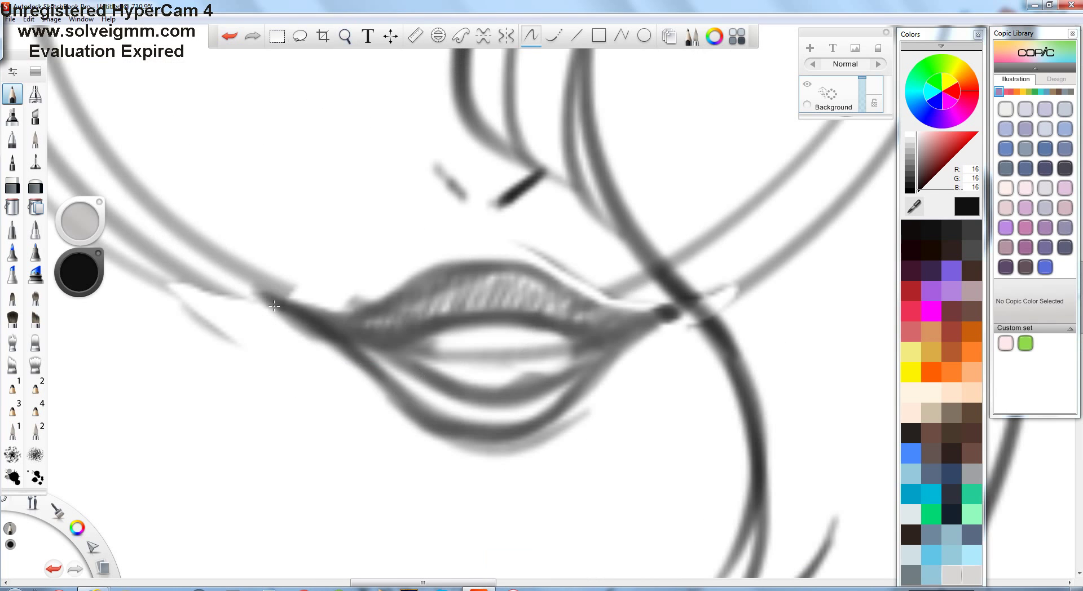
# Erase the overextended mouth corners and redraw the upper and lower lips with darker outlines.
pyautogui.press('e')
pyautogui.moveTo(265, 294); pyautogui.dragTo(353, 284)
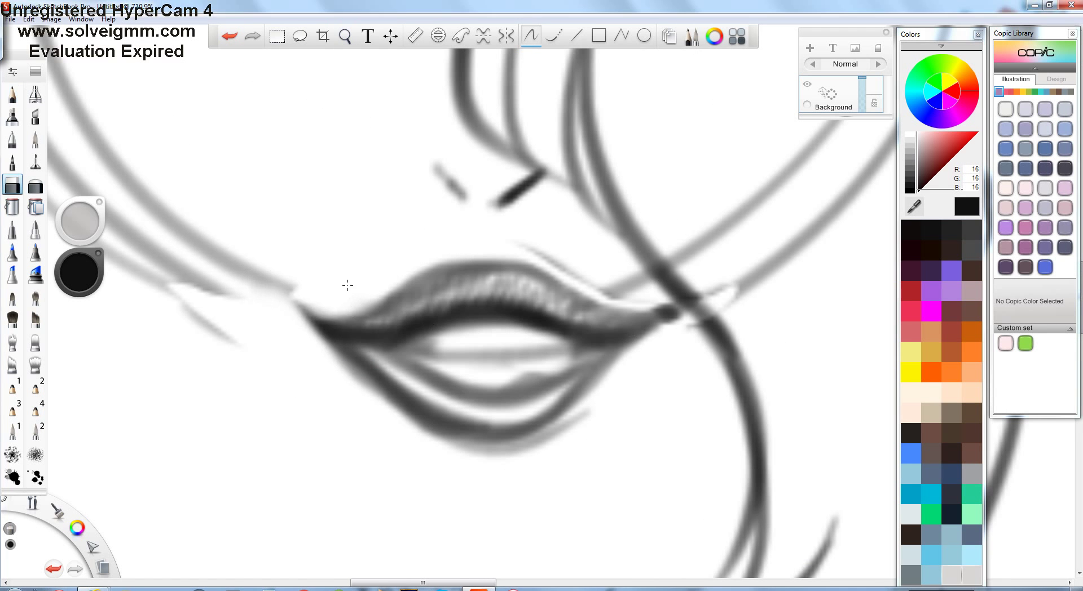
pyautogui.click(233, 34)
pyautogui.press('e')
pyautogui.moveTo(564, 282)
pyautogui.mouseDown()
pyautogui.moveTo(637, 330)
pyautogui.moveTo(312, 291)
pyautogui.moveTo(461, 287)
pyautogui.mouseUp()
pyautogui.press('e')
pyautogui.moveTo(383, 311); pyautogui.dragTo(335, 293)
pyautogui.moveTo(621, 289); pyautogui.dragTo(633, 330)
pyautogui.press('e')
pyautogui.moveTo(361, 344)
pyautogui.mouseDown()
pyautogui.moveTo(598, 361)
pyautogui.moveTo(463, 398)
pyautogui.moveTo(615, 361)
pyautogui.mouseUp()
# Erase the guideline remains around the mouth corners and refine the dark contour of the lips.
pyautogui.press('z')
pyautogui.scroll(5, 450, 272)
pyautogui.scroll(-2, 587, 346)
pyautogui.scroll(5, 527, 314)
pyautogui.press('e')
pyautogui.moveTo(147, 292)
pyautogui.mouseDown()
pyautogui.moveTo(186, 265)
pyautogui.moveTo(147, 248)
pyautogui.moveTo(316, 361)
pyautogui.mouseUp()
pyautogui.press('e')
pyautogui.scroll(-2, 335, 223)
pyautogui.press('e')
pyautogui.scroll(-4, 362, 254)
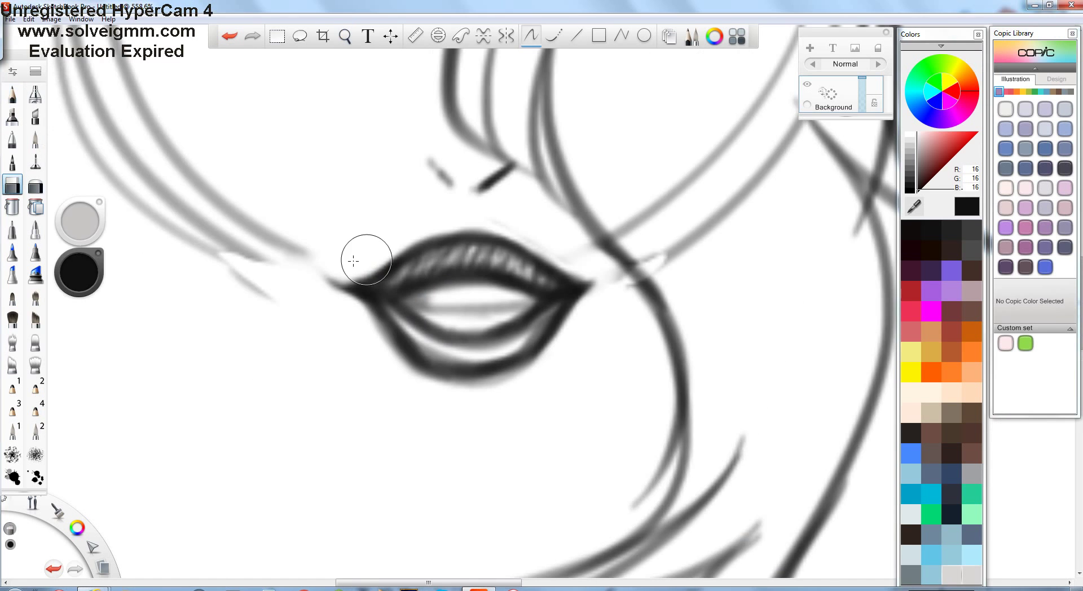
# Adjust one half of the lips with a lasso selection and clean up the edge at the mouth corner.
pyautogui.scroll(2, 395, 260)
pyautogui.press('l')
pyautogui.moveTo(448, 254); pyautogui.dragTo(449, 338)
pyautogui.press('e')
pyautogui.scroll(-2, 491, 145)
pyautogui.scroll(5, 368, 261)
pyautogui.moveTo(341, 280); pyautogui.dragTo(362, 294)
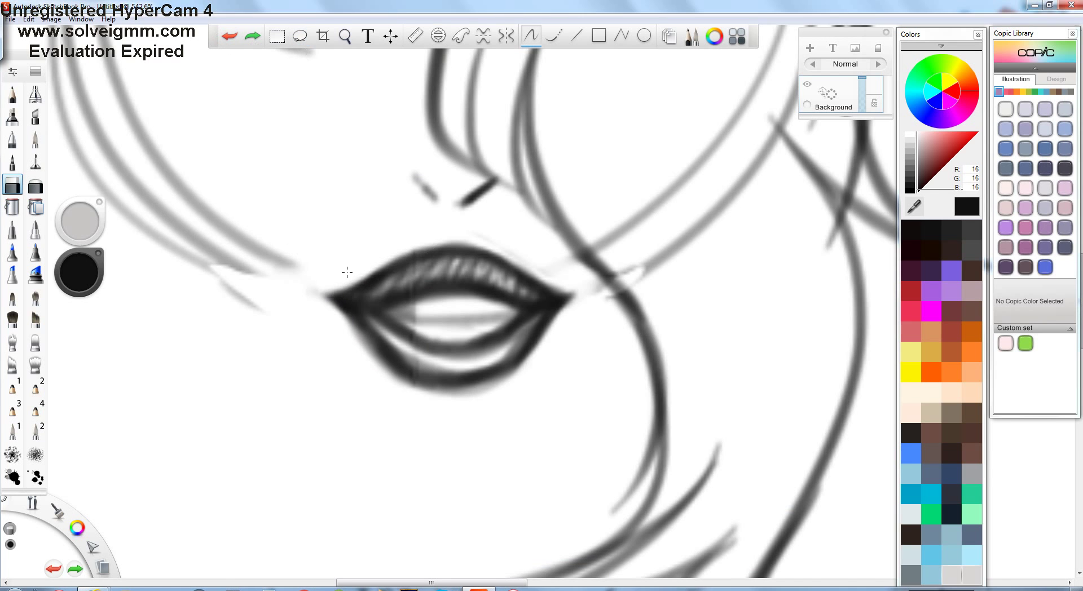
pyautogui.scroll(-3, 375, 212)
pyautogui.hotkey('ctrl', 'z')
# Sketch a slanted oval hat brim across the forehead, rounding its front end with a lassoed and rotated curved stroke.
pyautogui.moveTo(593, 141)
pyautogui.mouseDown()
pyautogui.moveTo(272, 232)
pyautogui.moveTo(290, 225)
pyautogui.moveTo(293, 195)
pyautogui.moveTo(299, 209)
pyautogui.mouseUp()
pyautogui.press('l')
pyautogui.moveTo(225, 167); pyautogui.dragTo(227, 169)
pyautogui.moveTo(316, 187); pyautogui.dragTo(185, 301)
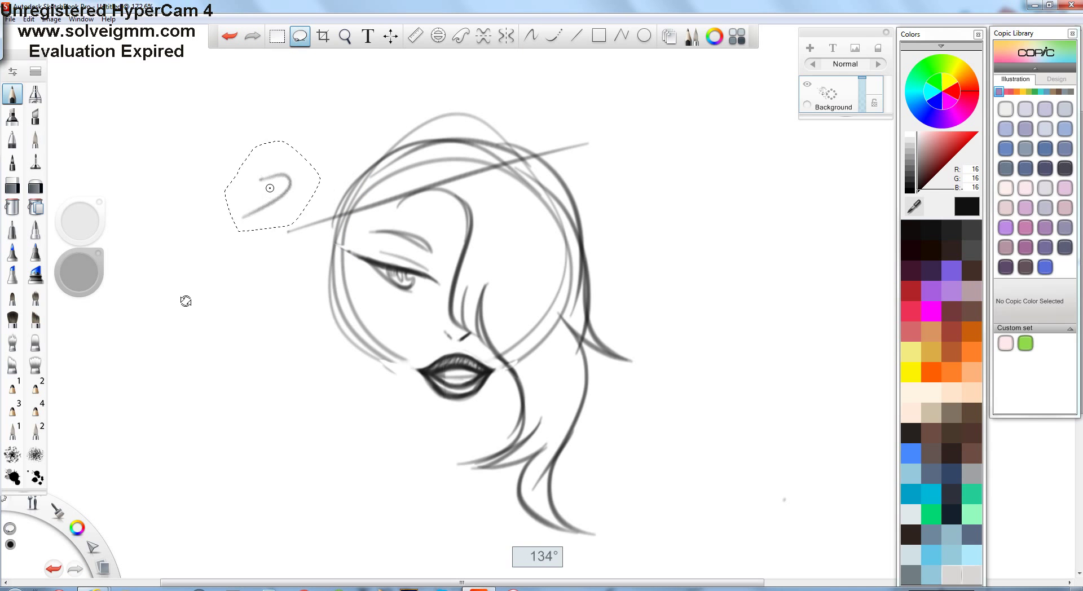
pyautogui.moveTo(290, 67); pyautogui.dragTo(293, 71)
pyautogui.hotkey('ctrl', 'z')
pyautogui.hotkey('ctrl', 'z')
pyautogui.hotkey('ctrl', 'z')
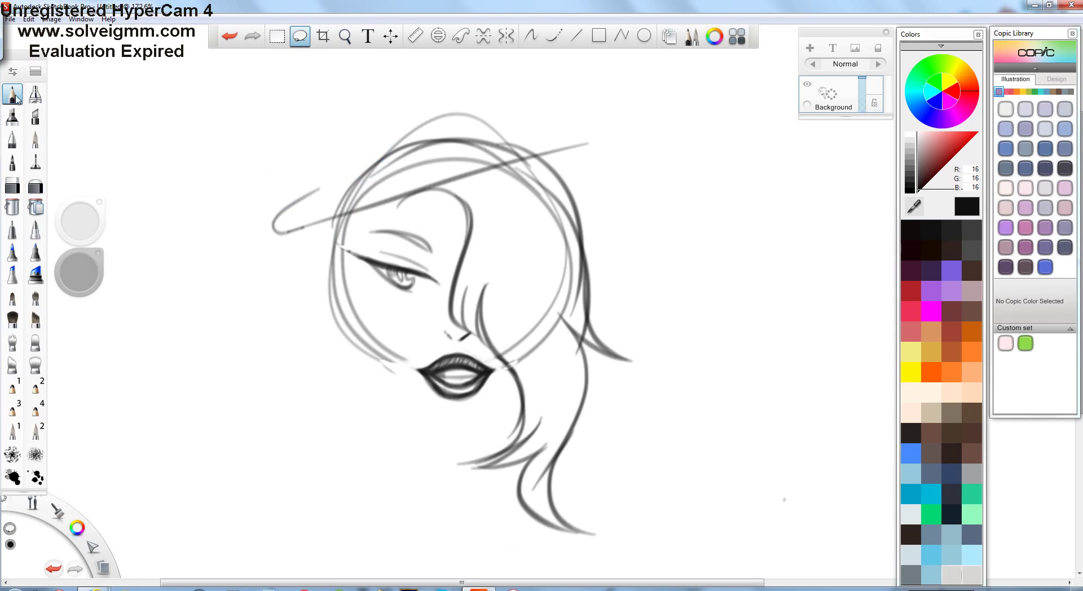
pyautogui.moveTo(477, 155)
pyautogui.mouseDown()
pyautogui.moveTo(614, 118)
pyautogui.moveTo(501, 128)
pyautogui.mouseUp()
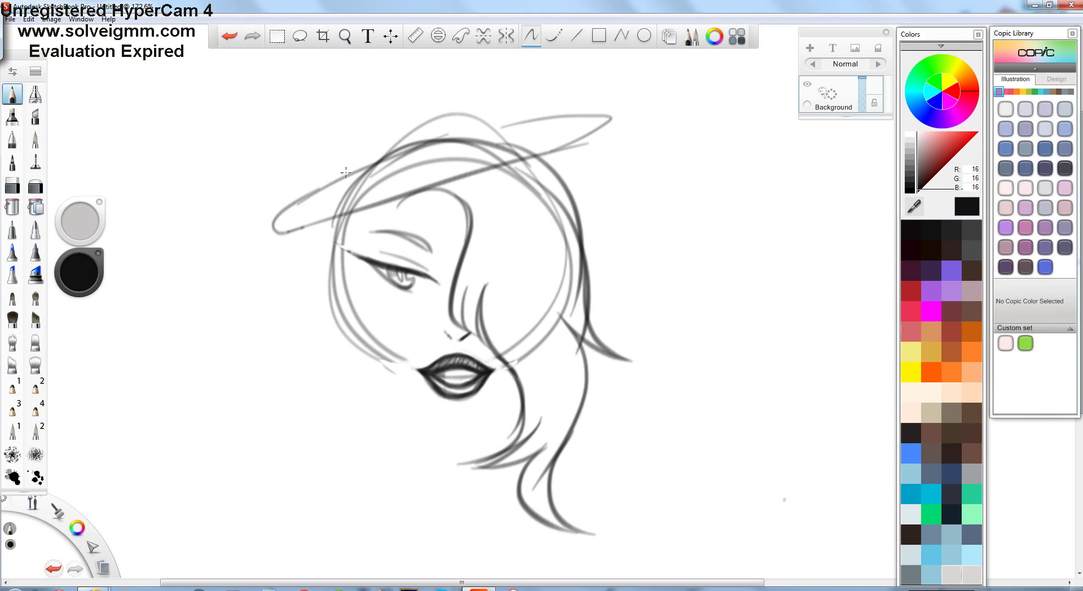
pyautogui.moveTo(573, 118); pyautogui.dragTo(477, 133)
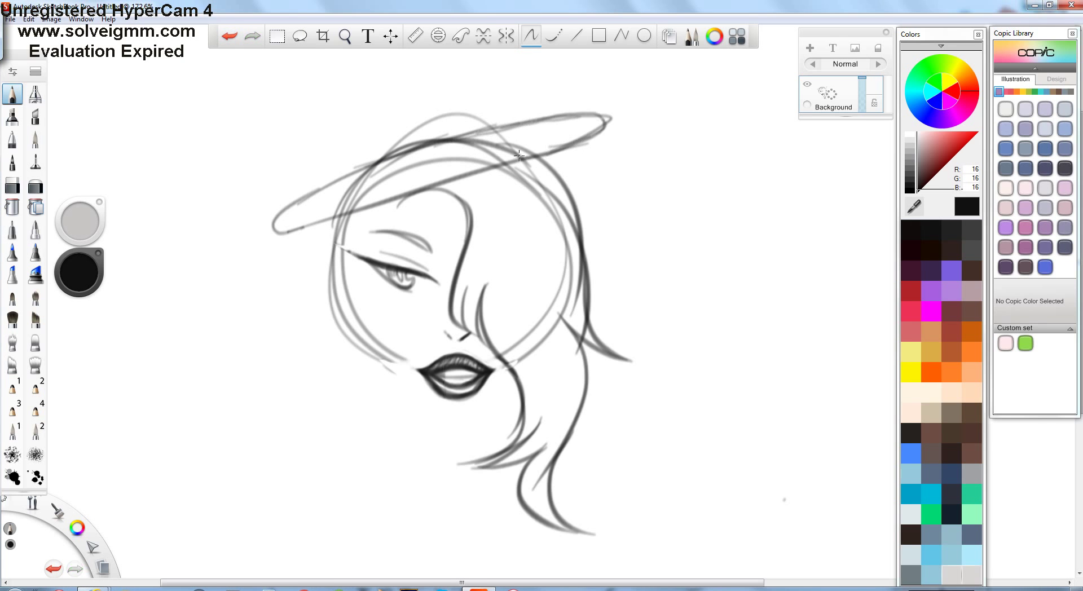
# Sketch the face contour from the hat brim down the cheek to the chin, and the jawline up to the hair.
pyautogui.scroll(2, 319, 210)
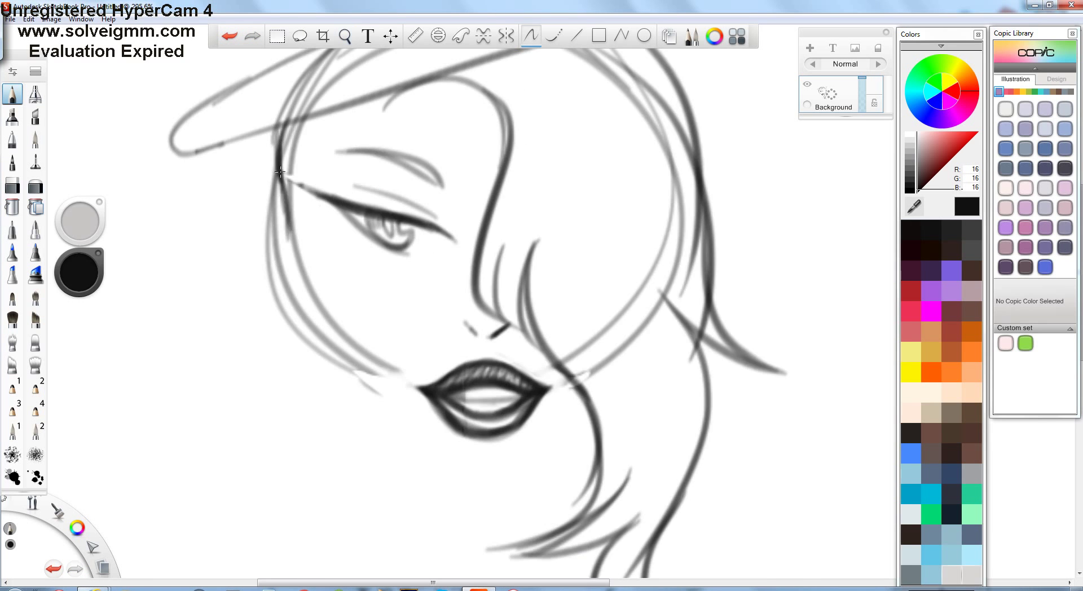
pyautogui.hotkey('ctrl', 'z')
pyautogui.moveTo(274, 121)
pyautogui.mouseDown()
pyautogui.moveTo(289, 226)
pyautogui.moveTo(366, 424)
pyautogui.mouseUp()
pyautogui.press('space')
pyautogui.moveTo(302, 229); pyautogui.dragTo(265, 156)
pyautogui.moveTo(424, 398)
pyautogui.mouseDown()
pyautogui.moveTo(480, 407)
pyautogui.moveTo(530, 354)
pyautogui.mouseUp()
pyautogui.moveTo(473, 402); pyautogui.dragTo(555, 338)
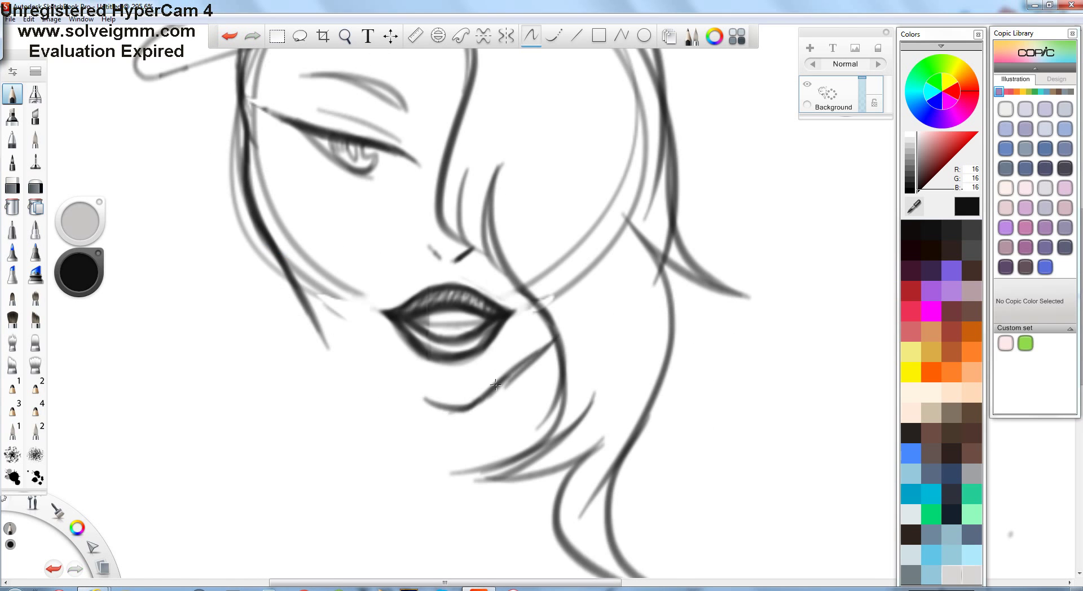
pyautogui.moveTo(308, 312); pyautogui.dragTo(395, 378)
# Thicken the cheek contour and erase the head-circle guidelines running alongside it.
pyautogui.scroll(3, 367, 414)
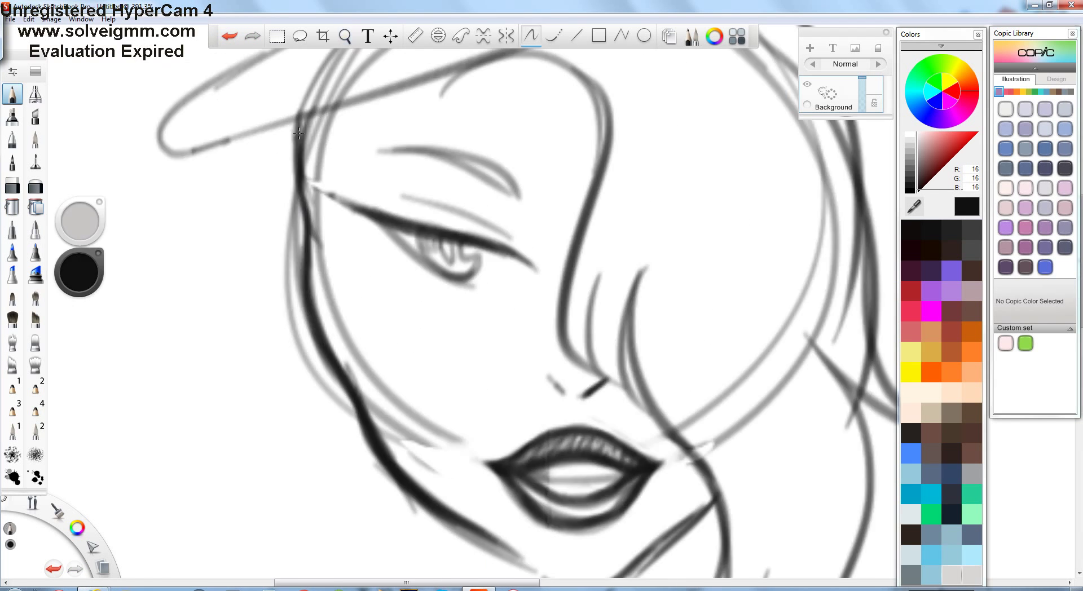
pyautogui.moveTo(287, 200); pyautogui.dragTo(328, 389)
pyautogui.press('e')
pyautogui.moveTo(318, 303)
pyautogui.mouseDown()
pyautogui.moveTo(278, 170)
pyautogui.moveTo(308, 225)
pyautogui.mouseUp()
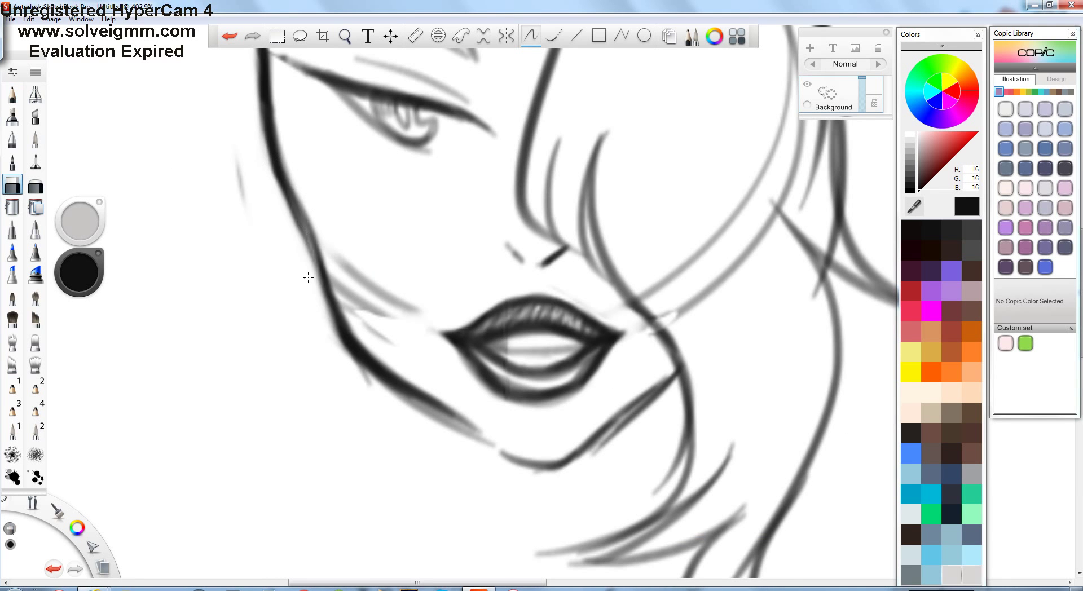
pyautogui.scroll(-5, 241, 222)
pyautogui.scroll(5, 330, 92)
pyautogui.press('e')
pyautogui.scroll(-6, 353, 85)
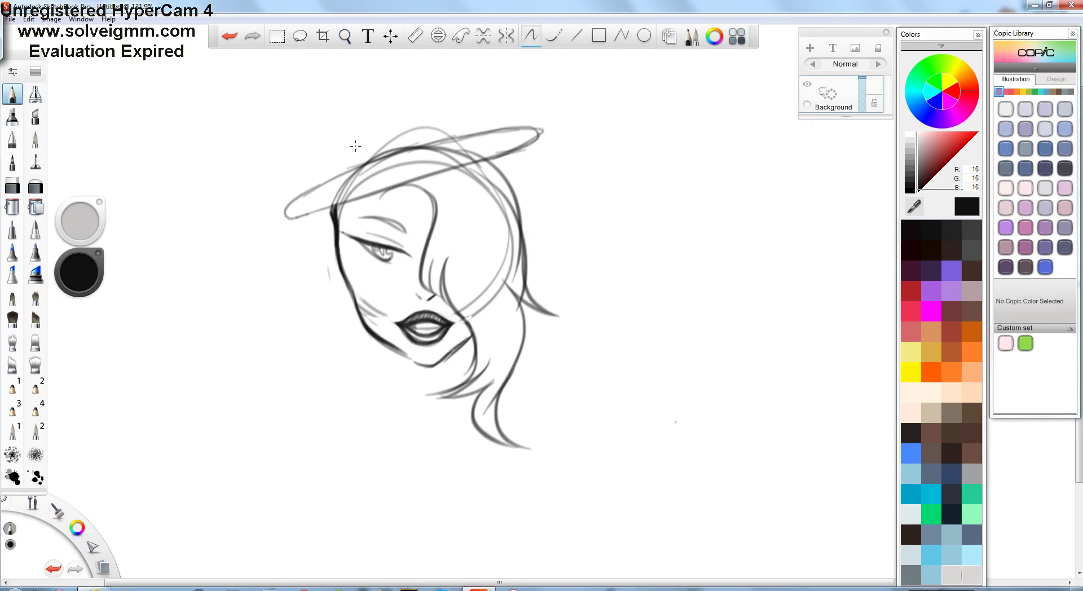
# Erase the leftover guideline traces outside the cheek and jaw.
pyautogui.press('e')
pyautogui.scroll(2, 333, 214)
pyautogui.moveTo(347, 333)
pyautogui.mouseDown()
pyautogui.moveTo(289, 233)
pyautogui.moveTo(311, 350)
pyautogui.mouseUp()
pyautogui.press('e')
pyautogui.scroll(3, 364, 426)
pyautogui.scroll(-4, 310, 350)
pyautogui.scroll(2, 399, 182)
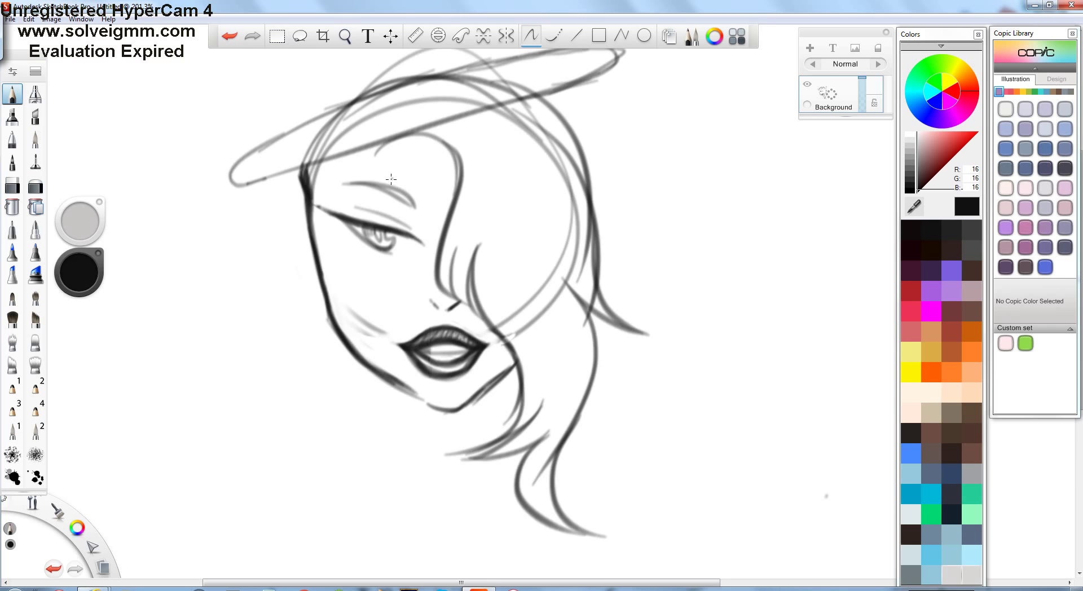
# Try to lasso the hat brim and move it above the head, rotated to horizontal.
pyautogui.scroll(-1, 382, 201)
pyautogui.press('l')
pyautogui.moveTo(345, 270); pyautogui.dragTo(354, 258)
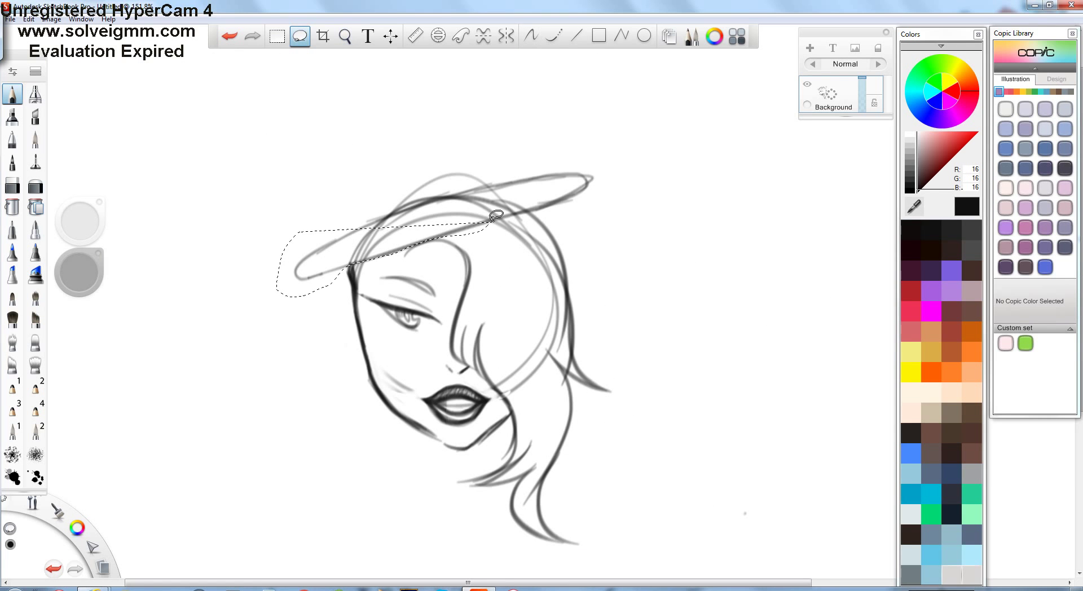
pyautogui.moveTo(351, 217)
pyautogui.mouseDown()
pyautogui.moveTo(443, 211)
pyautogui.moveTo(645, 92)
pyautogui.mouseUp()
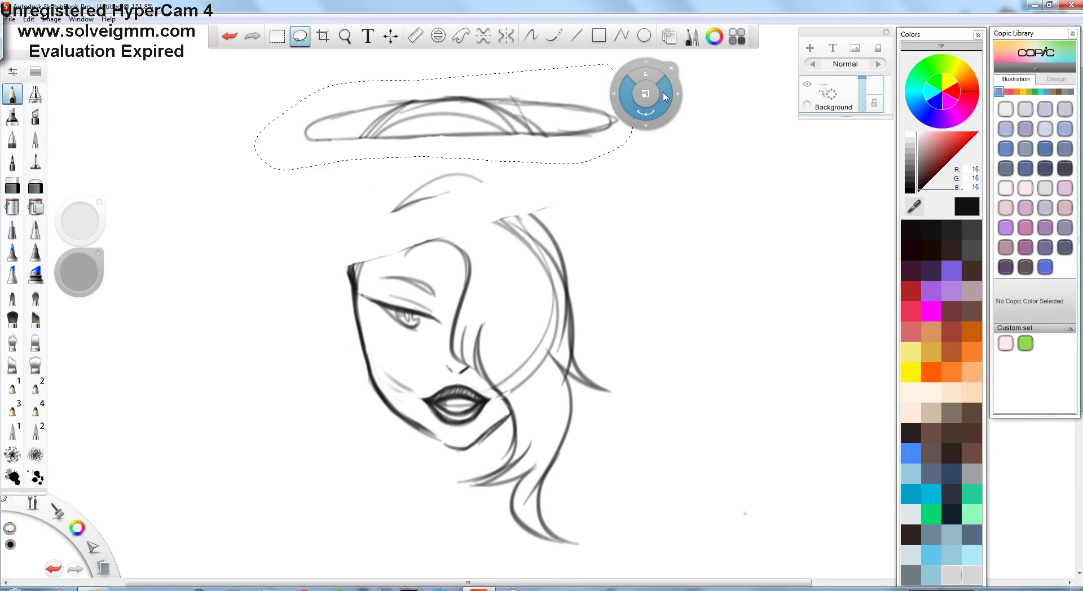
pyautogui.moveTo(561, 84); pyautogui.dragTo(496, 175)
# Draw a wide flat ellipse on the blank canvas beside the portrait and fade it with the soft eraser.
pyautogui.scroll(-2, 525, 149)
pyautogui.click(345, 36)
pyautogui.click(644, 36)
pyautogui.moveTo(636, 230); pyautogui.dragTo(654, 231)
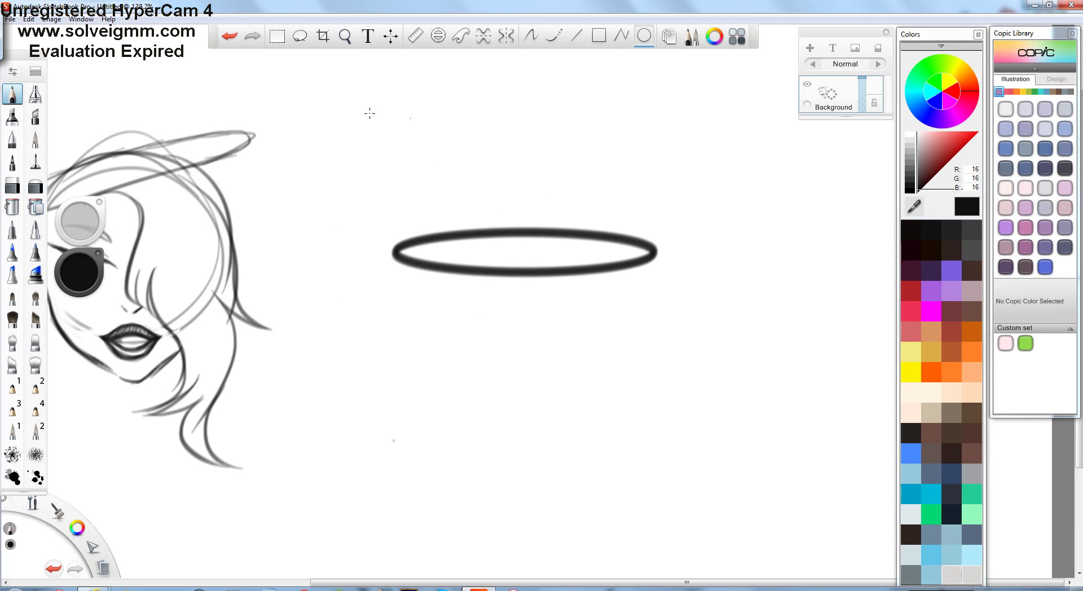
pyautogui.hotkey('ctrl', 'z')
pyautogui.hotkey('ctrl', 'z')
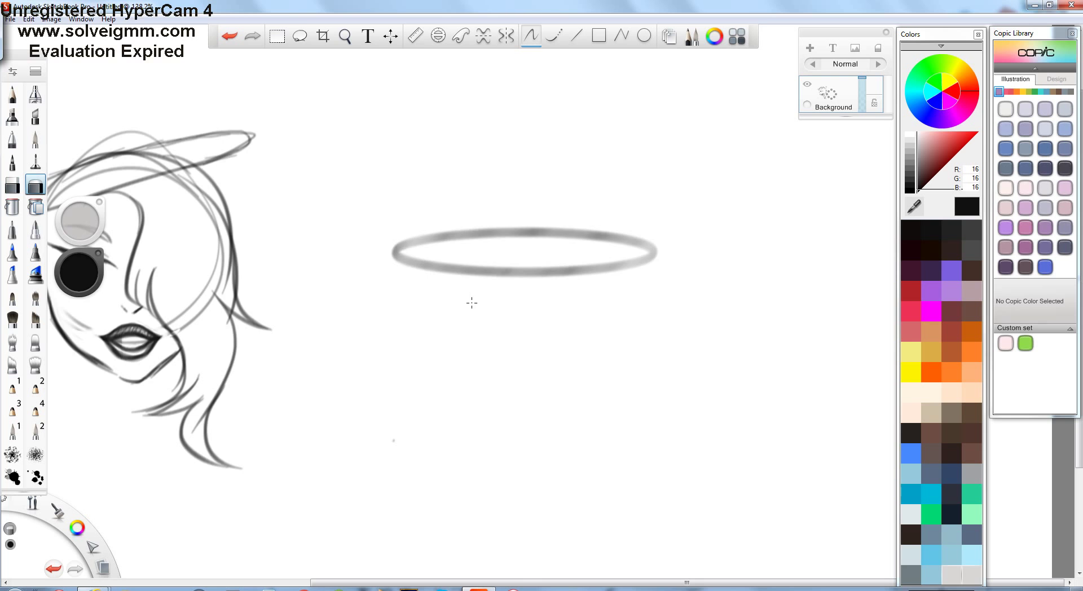
# Lasso the faded ellipse and place it over the hat brim, enlarged and tilted to match the brim's slant.
pyautogui.moveTo(686, 280)
pyautogui.mouseDown()
pyautogui.moveTo(649, 187)
pyautogui.moveTo(339, 130)
pyautogui.moveTo(212, 80)
pyautogui.moveTo(209, 90)
pyautogui.moveTo(407, 84)
pyautogui.mouseUp()
pyautogui.moveTo(501, 293); pyautogui.dragTo(304, 126)
pyautogui.press('space')
pyautogui.moveTo(307, 164); pyautogui.dragTo(305, 300)
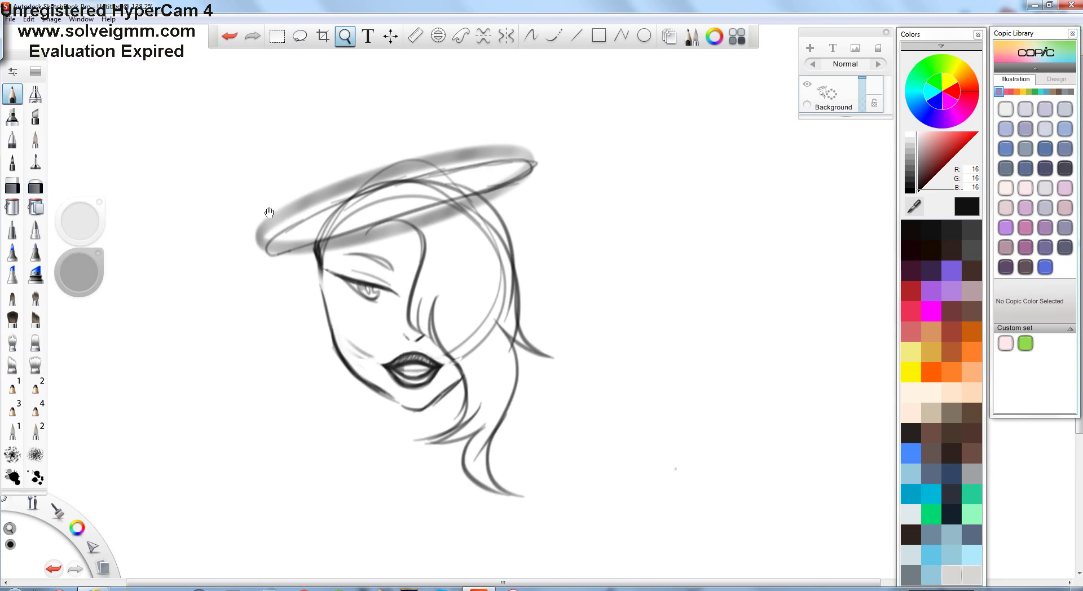
# Firm up the cheek contour and trace the faded ellipse with pencil strokes to outline the hat brim.
pyautogui.moveTo(265, 166)
pyautogui.mouseDown()
pyautogui.moveTo(308, 358)
pyautogui.moveTo(420, 457)
pyautogui.mouseUp()
pyautogui.press('e')
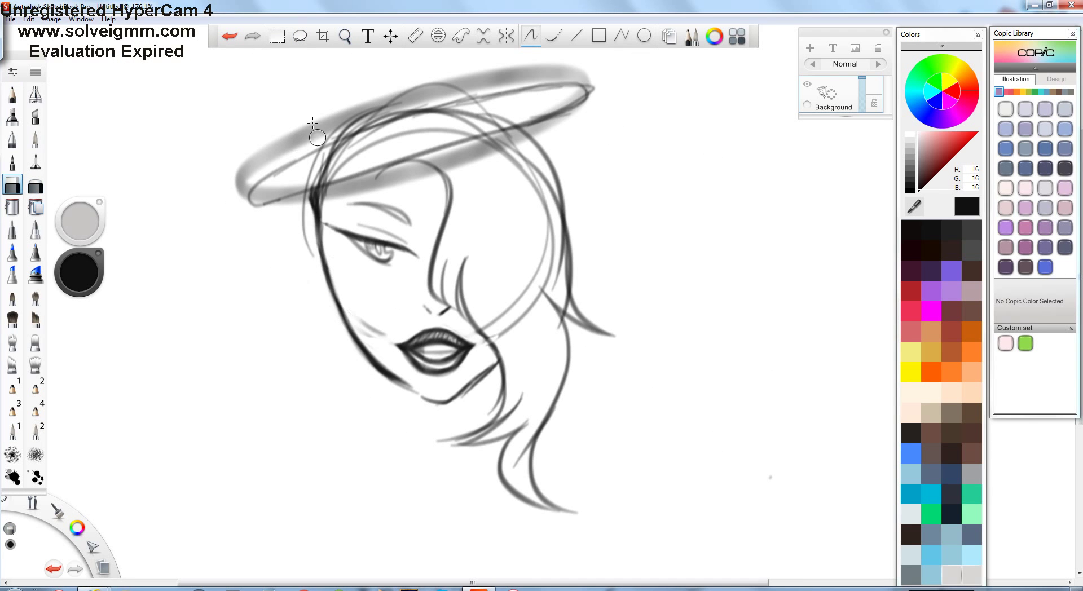
pyautogui.press('space')
pyautogui.moveTo(100, 81); pyautogui.dragTo(392, 145)
pyautogui.press('p')
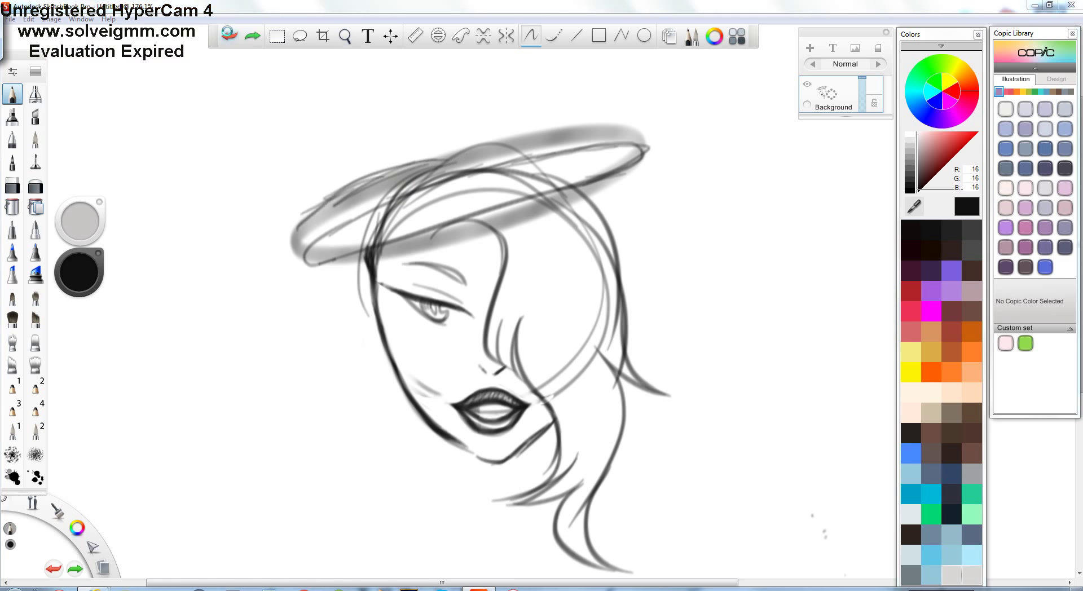
pyautogui.moveTo(382, 257); pyautogui.dragTo(573, 178)
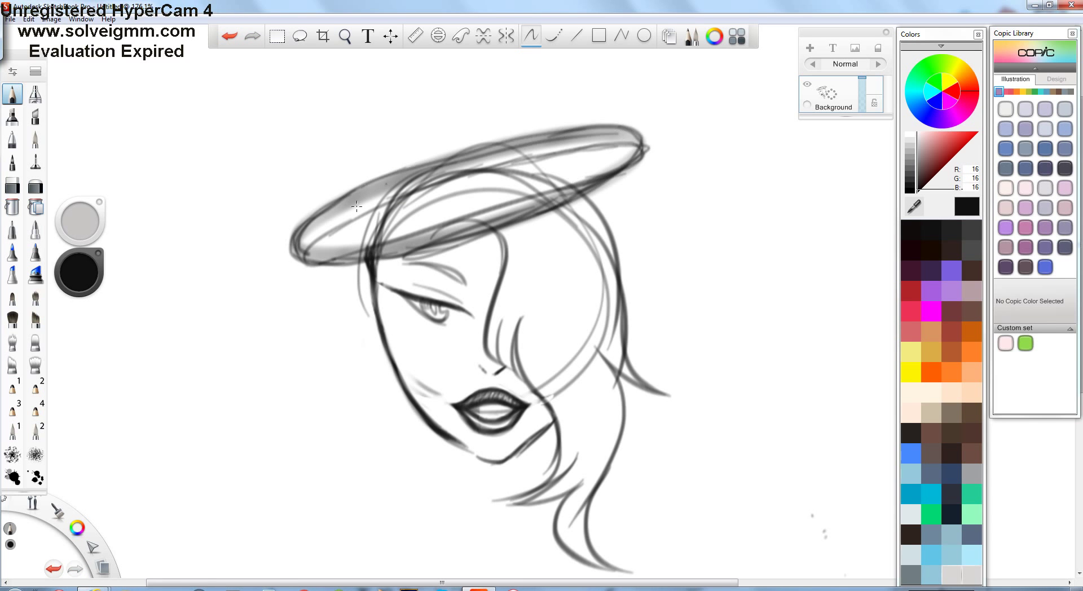
# Redraw the temple and cheek contour slightly further inward, starting under the hat brim.
pyautogui.press('space')
pyautogui.moveTo(346, 212)
pyautogui.mouseDown()
pyautogui.moveTo(395, 276)
pyautogui.moveTo(334, 196)
pyautogui.mouseUp()
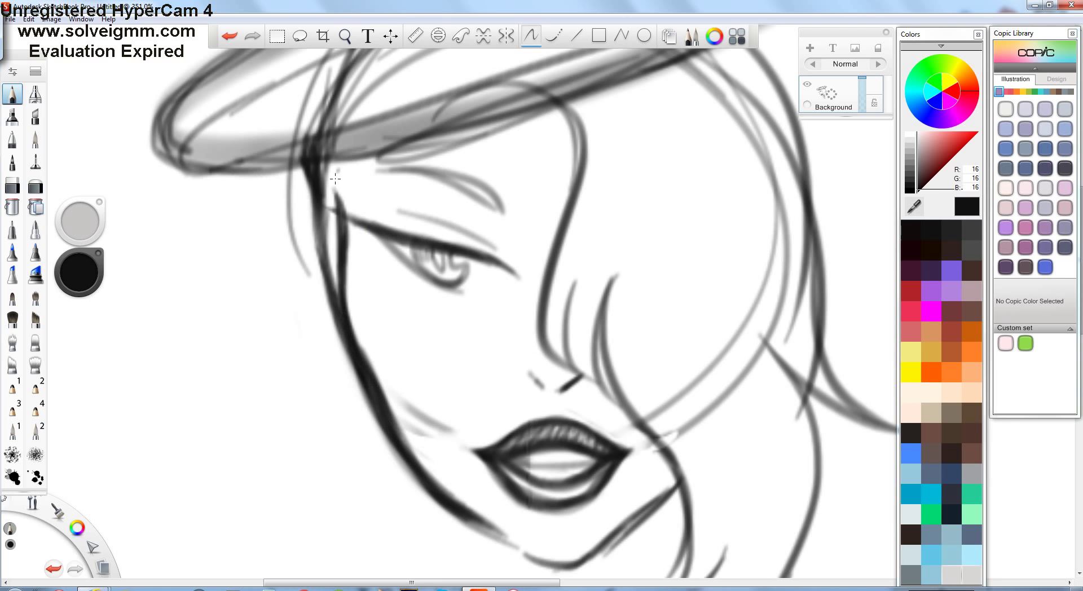
pyautogui.moveTo(323, 321)
pyautogui.mouseDown()
pyautogui.moveTo(315, 253)
pyautogui.moveTo(273, 310)
pyautogui.moveTo(273, 174)
pyautogui.moveTo(298, 139)
pyautogui.mouseUp()
# Erase the old outer face contour and the remaining guideline marks on the cheek.
pyautogui.press('e')
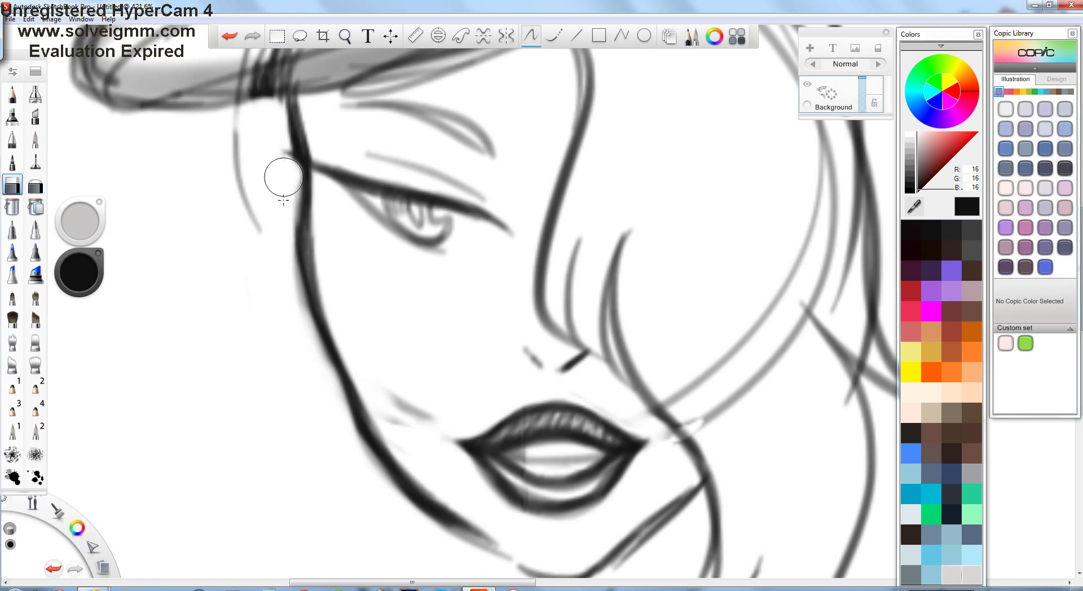
pyautogui.moveTo(283, 199)
pyautogui.mouseDown()
pyautogui.moveTo(296, 322)
pyautogui.moveTo(326, 380)
pyautogui.mouseUp()
pyautogui.moveTo(330, 188); pyautogui.dragTo(354, 331)
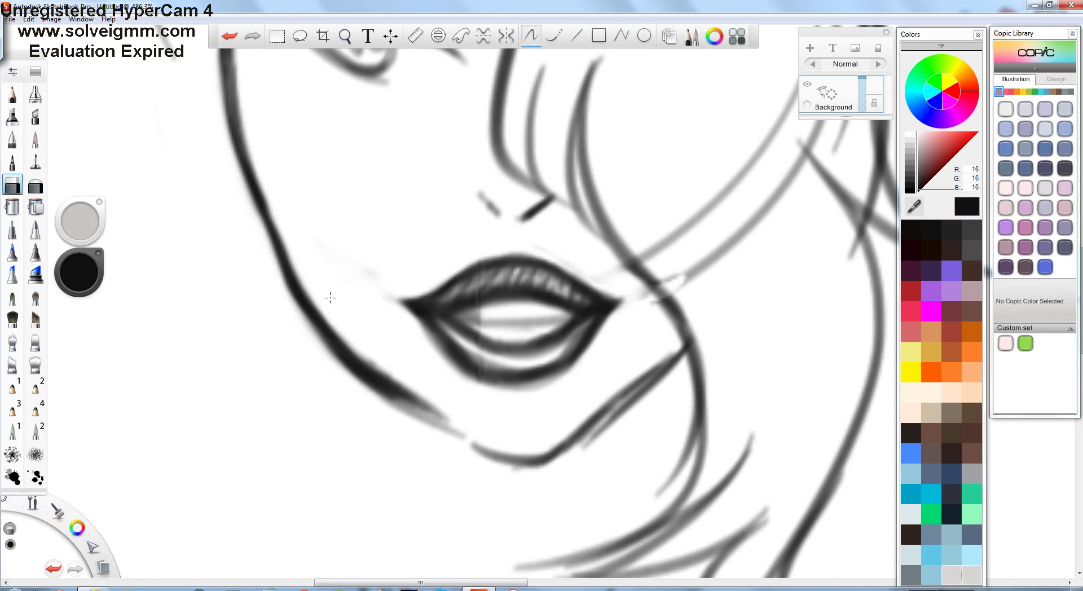
pyautogui.moveTo(427, 378)
pyautogui.mouseDown()
pyautogui.moveTo(283, 331)
pyautogui.moveTo(328, 226)
pyautogui.mouseUp()
pyautogui.press('e')
# Sketch the rounded top of the head with repeated dark curved strokes from the temple up across the hat brim.
pyautogui.moveTo(330, 141); pyautogui.dragTo(339, 221)
pyautogui.moveTo(320, 275)
pyautogui.mouseDown()
pyautogui.moveTo(338, 130)
pyautogui.moveTo(564, 147)
pyautogui.mouseUp()
pyautogui.moveTo(452, 282); pyautogui.dragTo(356, 378)
pyautogui.moveTo(395, 271)
pyautogui.mouseDown()
pyautogui.moveTo(390, 201)
pyautogui.moveTo(344, 350)
pyautogui.mouseUp()
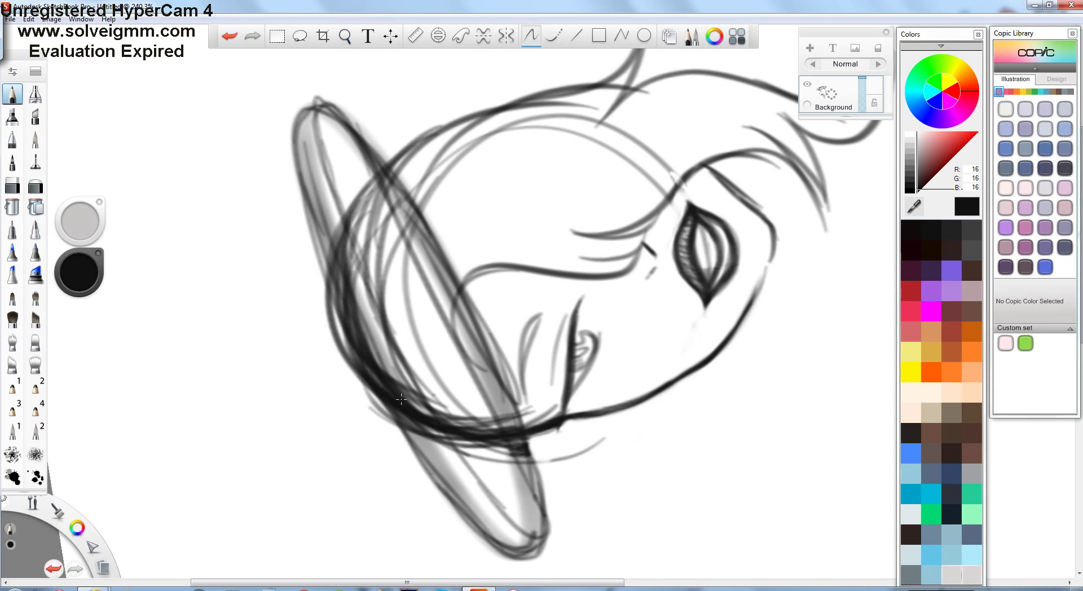
pyautogui.moveTo(338, 395); pyautogui.dragTo(366, 169)
pyautogui.hotkey('ctrl', 'z')
# Sketch a small curved ear outline outside the temple contour, level with the eye.
pyautogui.moveTo(395, 283)
pyautogui.mouseDown()
pyautogui.moveTo(453, 202)
pyautogui.moveTo(366, 271)
pyautogui.mouseUp()
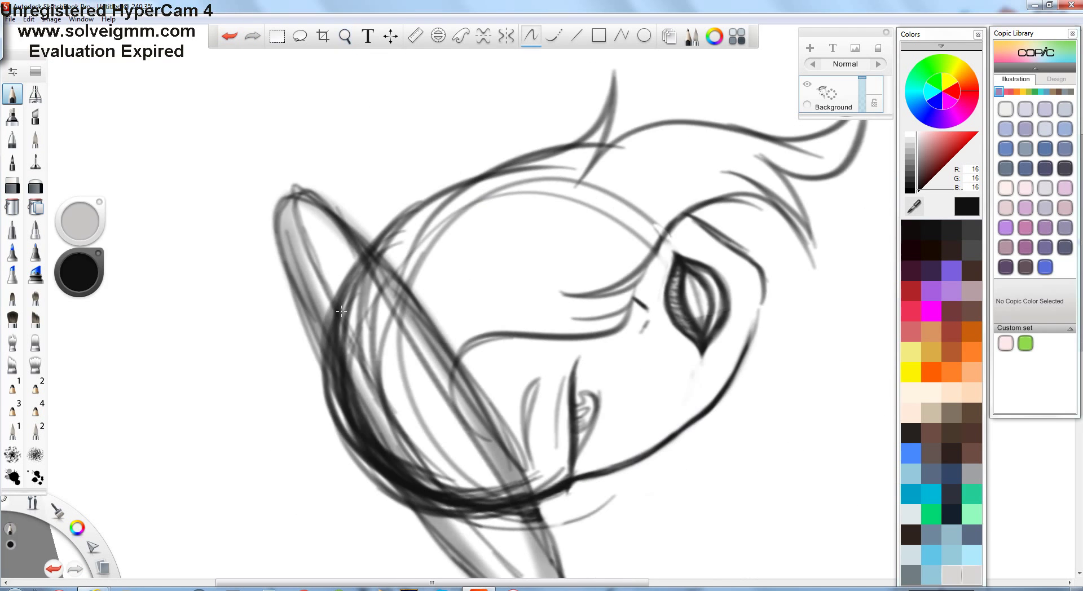
pyautogui.moveTo(358, 309)
pyautogui.mouseDown()
pyautogui.moveTo(352, 248)
pyautogui.moveTo(308, 350)
pyautogui.mouseUp()
pyautogui.hotkey('ctrl', 'z')
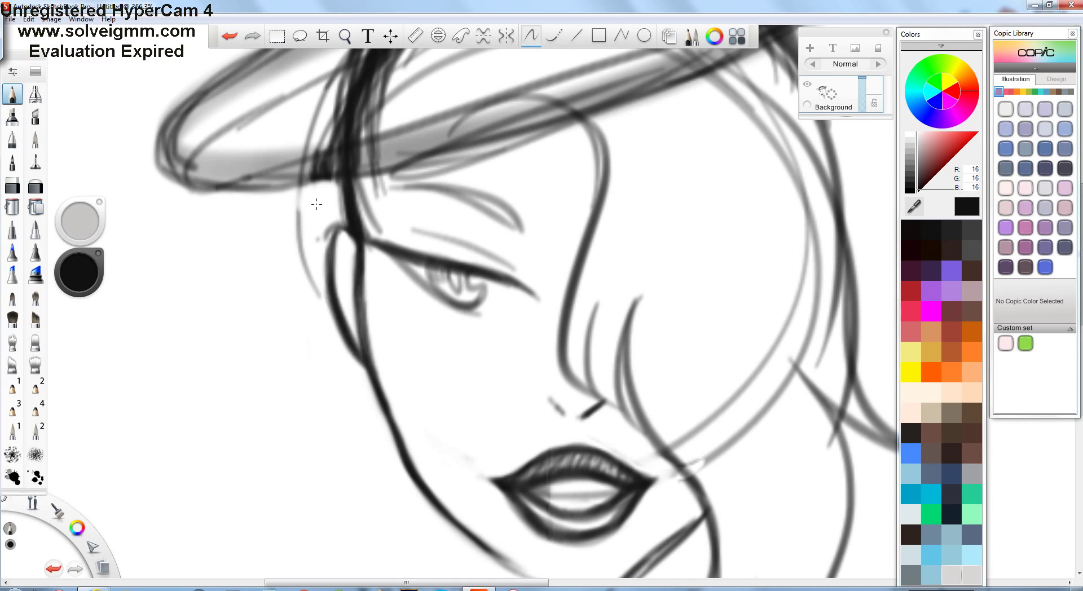
# Sketch the inner fold of the ear and a small dotted earring hanging below the lobe.
pyautogui.moveTo(316, 205); pyautogui.dragTo(254, 93)
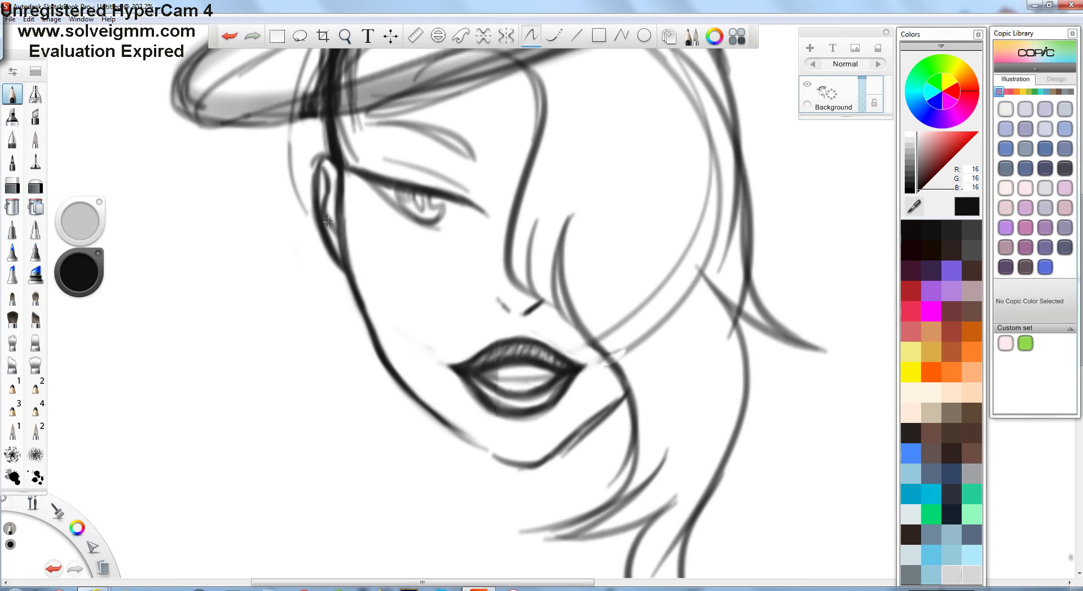
pyautogui.moveTo(340, 307)
pyautogui.mouseDown()
pyautogui.moveTo(322, 145)
pyautogui.moveTo(345, 117)
pyautogui.mouseUp()
pyautogui.moveTo(477, 97); pyautogui.dragTo(480, 138)
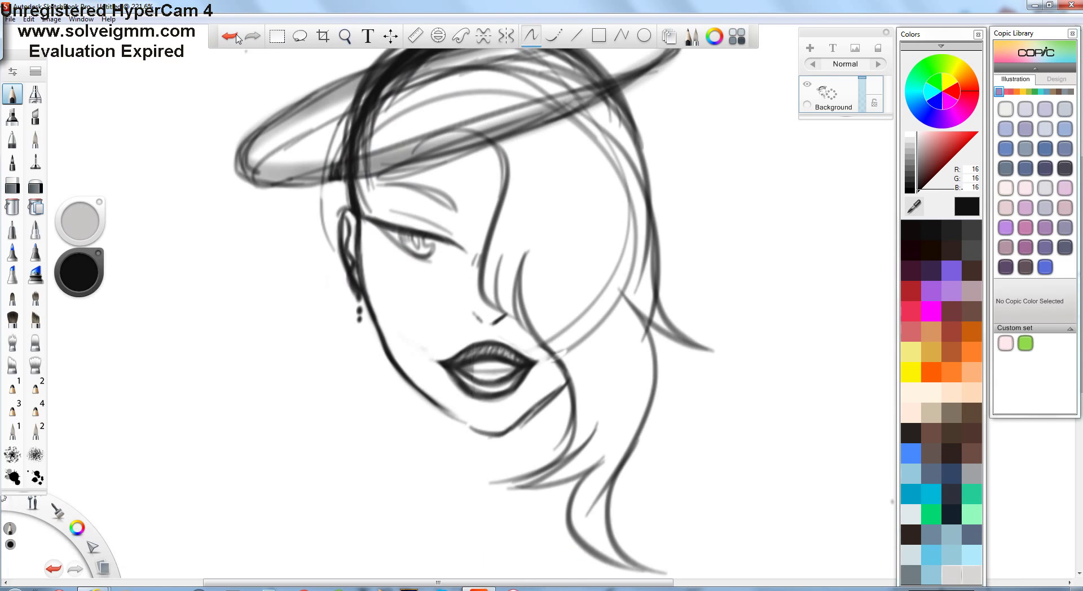
# Sketch the far side of the jaw from the chin up to the hair and darken the adjoining wavy strands.
pyautogui.moveTo(439, 234); pyautogui.dragTo(422, 227)
pyautogui.moveTo(337, 117); pyautogui.dragTo(523, 281)
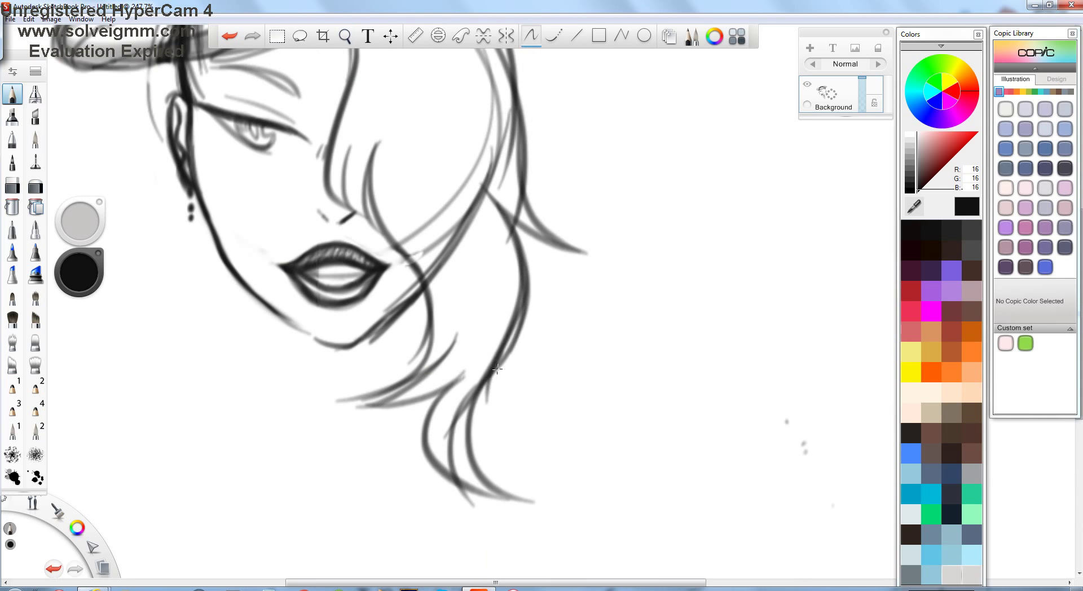
pyautogui.moveTo(508, 173); pyautogui.dragTo(496, 143)
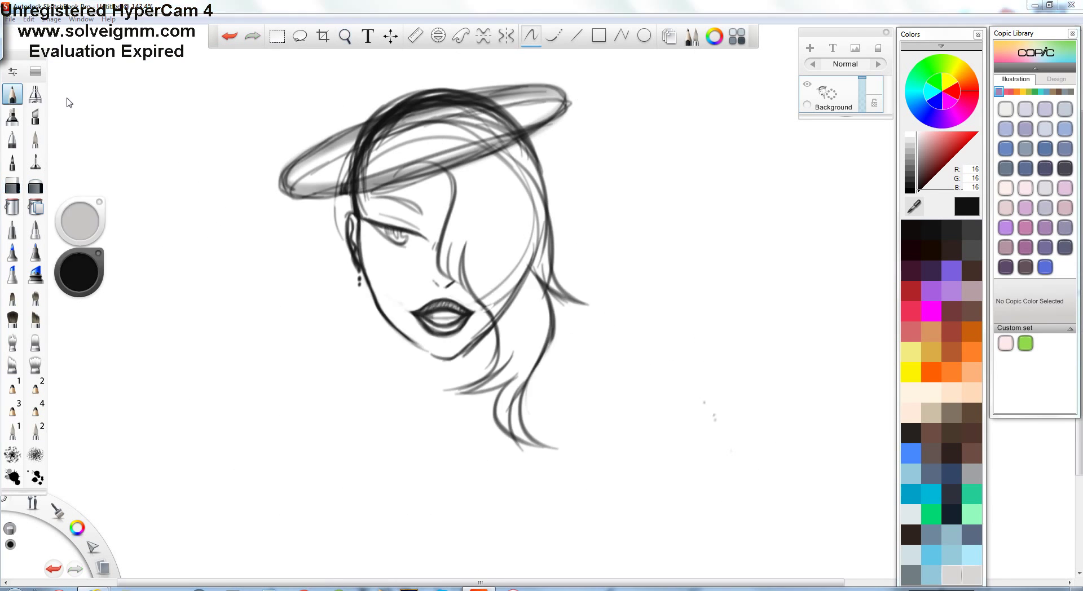
# Sketch strands of hair behind the ear, running down from under the hat brim and flicking outward at the ends.
pyautogui.moveTo(347, 276); pyautogui.dragTo(354, 137)
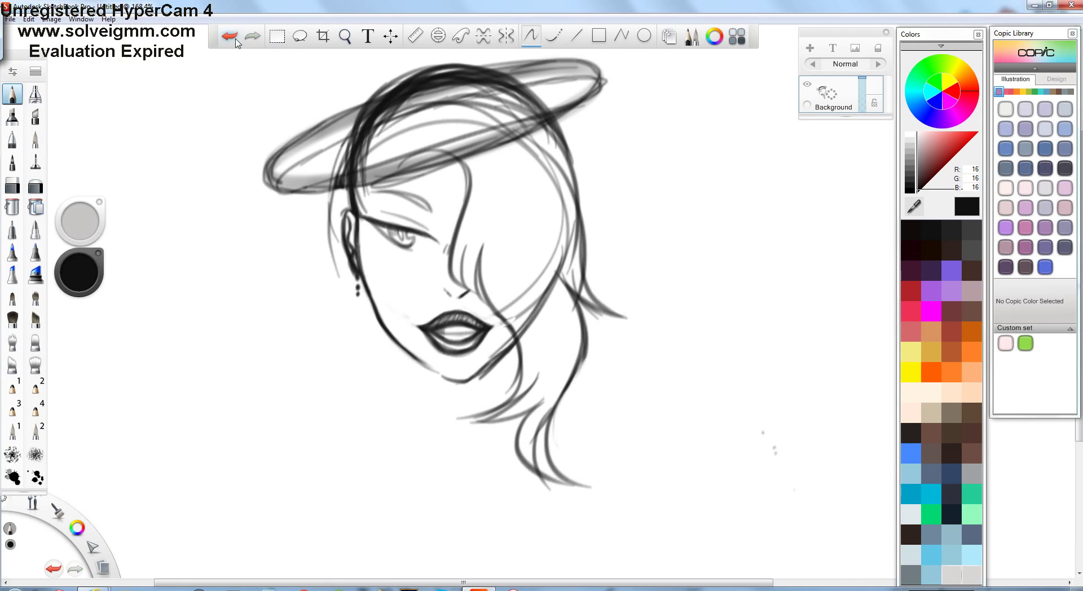
pyautogui.moveTo(318, 230)
pyautogui.mouseDown()
pyautogui.moveTo(395, 169)
pyautogui.moveTo(446, 308)
pyautogui.mouseUp()
pyautogui.moveTo(446, 308)
pyautogui.mouseDown()
pyautogui.moveTo(494, 221)
pyautogui.moveTo(417, 257)
pyautogui.mouseUp()
pyautogui.hotkey('ctrl', 'z')
pyautogui.press('e')
pyautogui.moveTo(387, 150); pyautogui.dragTo(420, 68)
pyautogui.moveTo(432, 384)
pyautogui.mouseDown()
pyautogui.moveTo(374, 329)
pyautogui.moveTo(442, 449)
pyautogui.moveTo(573, 61)
pyautogui.moveTo(426, 316)
pyautogui.mouseUp()
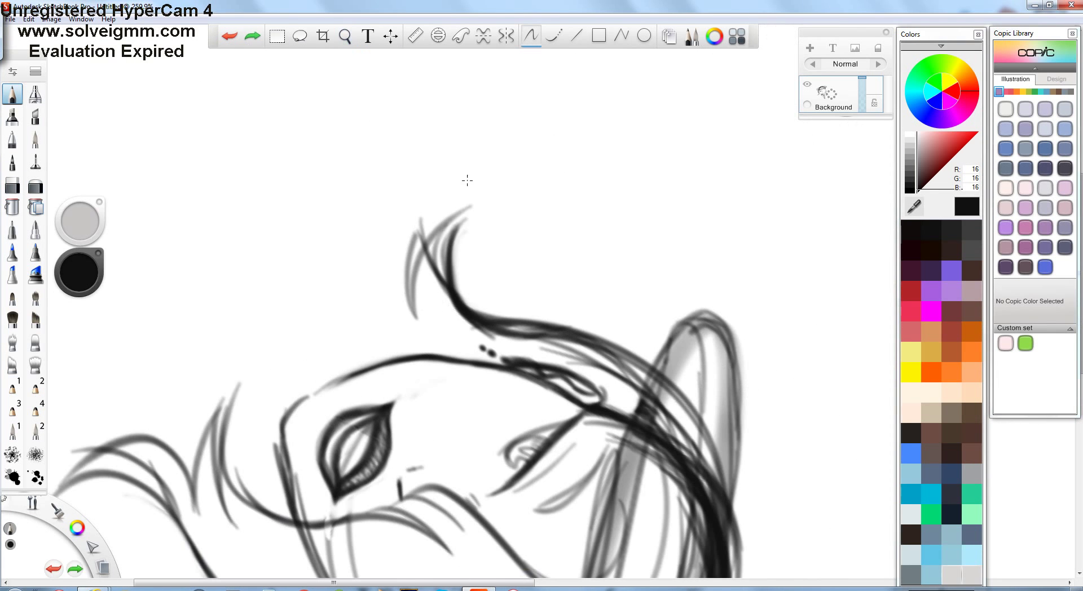
# Add more flicked tips to the hair behind the ear and sketch a long curving lock below them.
pyautogui.moveTo(416, 189)
pyautogui.mouseDown()
pyautogui.moveTo(346, 174)
pyautogui.moveTo(370, 287)
pyautogui.moveTo(460, 111)
pyautogui.moveTo(474, 115)
pyautogui.moveTo(341, 183)
pyautogui.mouseUp()
pyautogui.click(300, 36)
pyautogui.click(341, 183)
pyautogui.click(15, 96)
pyautogui.hotkey('ctrl', 'z')
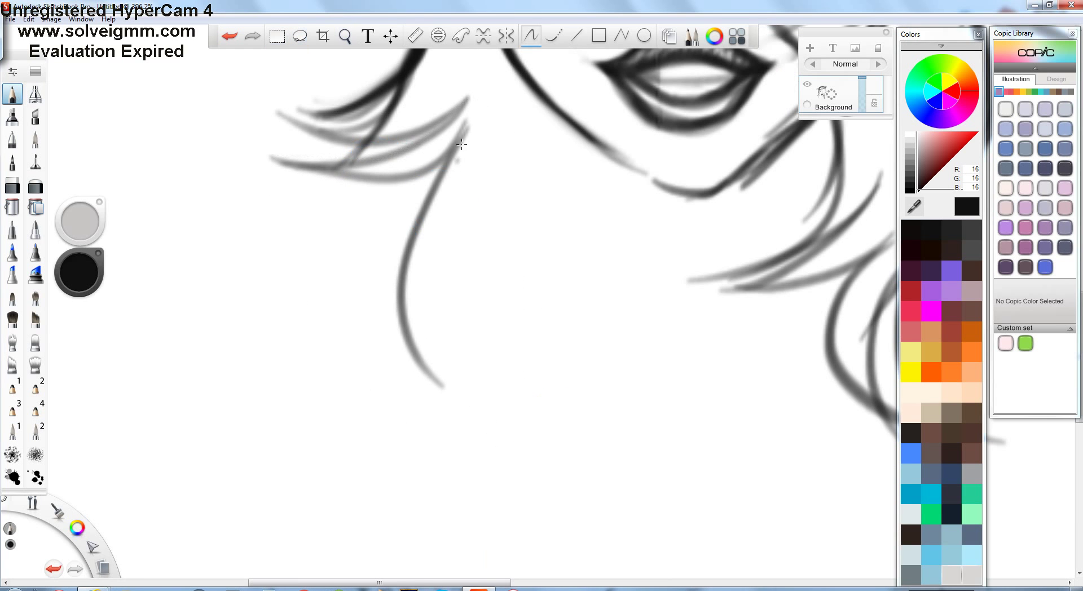
pyautogui.moveTo(439, 174); pyautogui.dragTo(358, 448)
pyautogui.press('space')
pyautogui.moveTo(362, 279)
pyautogui.mouseDown()
pyautogui.moveTo(347, 272)
pyautogui.moveTo(394, 165)
pyautogui.mouseUp()
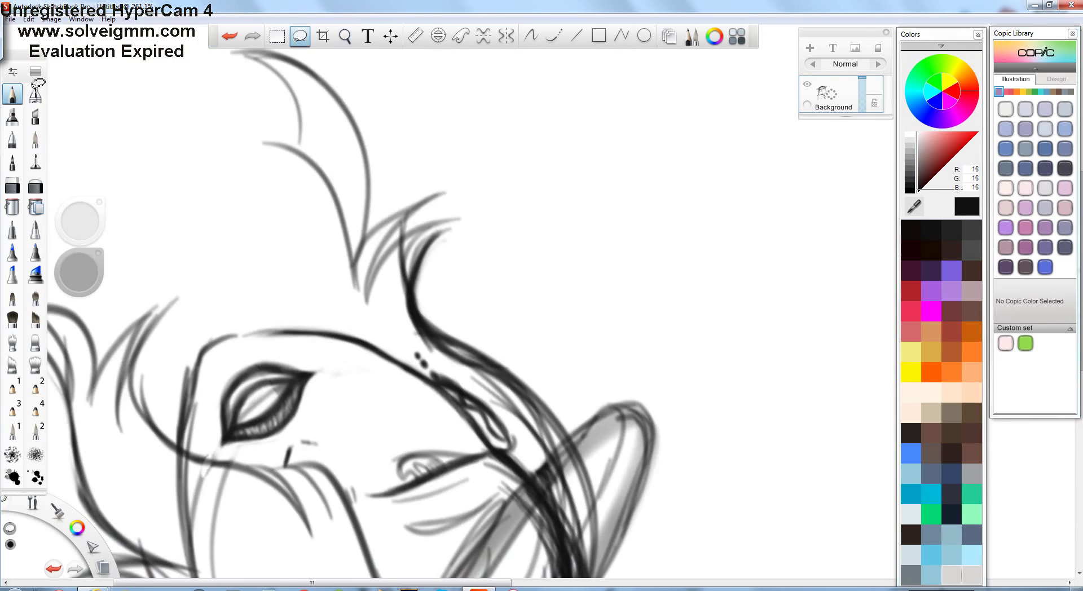
# Darken and thicken the flicked strands behind the ear and clean up their edges with the eraser.
pyautogui.moveTo(457, 361); pyautogui.dragTo(441, 343)
pyautogui.press('l')
pyautogui.press('space')
pyautogui.moveTo(376, 312)
pyautogui.mouseDown()
pyautogui.moveTo(516, 232)
pyautogui.moveTo(370, 338)
pyautogui.mouseUp()
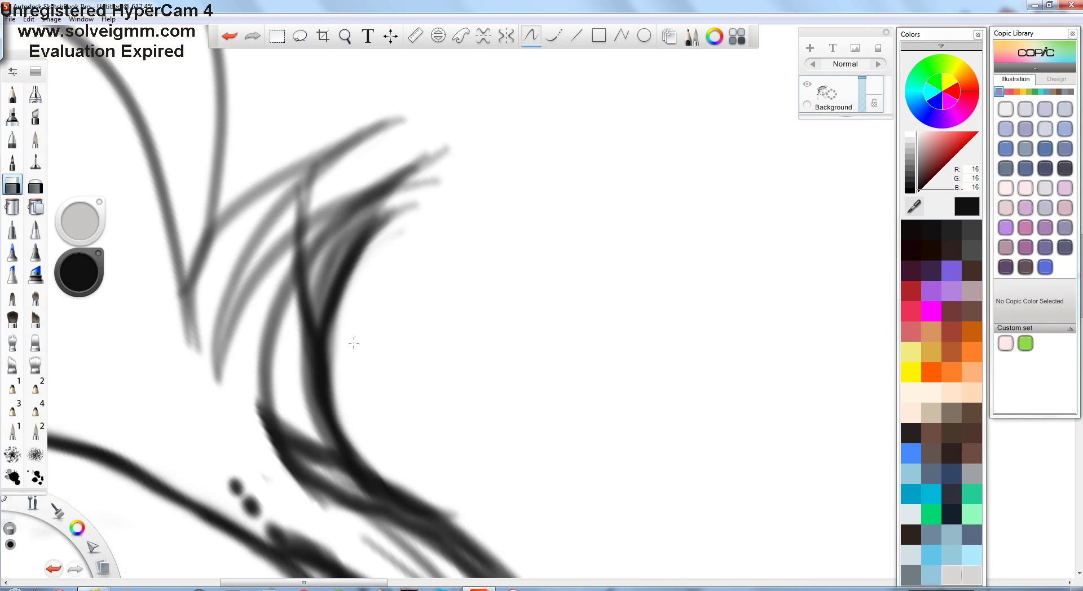
# Select the whole portrait with the lasso and rotate it slightly counterclockwise.
pyautogui.press('space')
pyautogui.moveTo(423, 230)
pyautogui.mouseDown()
pyautogui.moveTo(476, 205)
pyautogui.moveTo(443, 327)
pyautogui.moveTo(445, 219)
pyautogui.moveTo(395, 106)
pyautogui.mouseUp()
pyautogui.press('space')
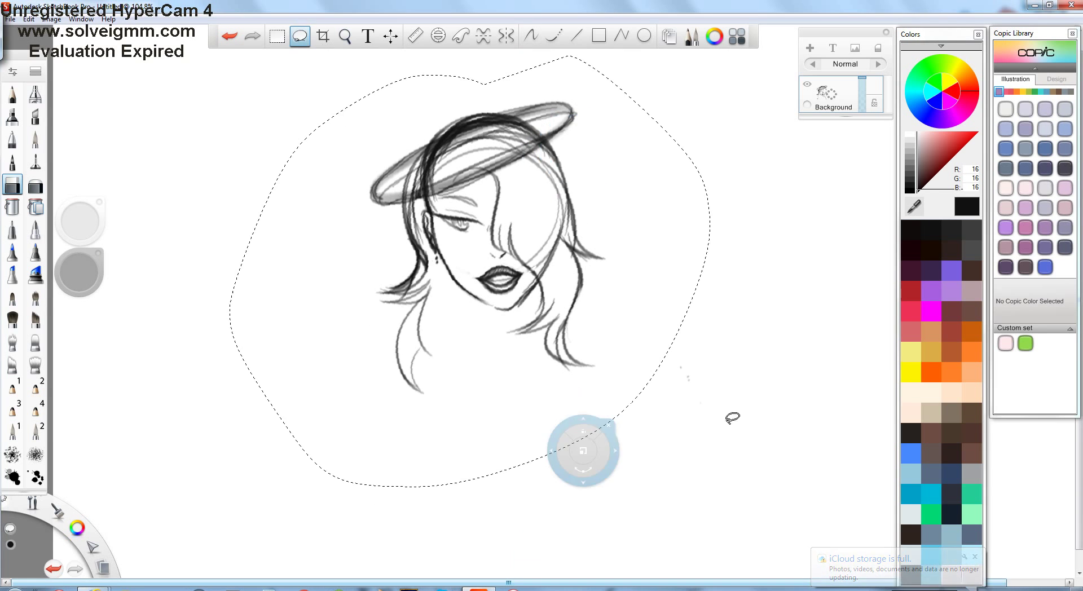
# Lasso the hair locks behind the ear and rotate them slightly outward, away from the neck.
pyautogui.scroll(3, 575, 389)
pyautogui.moveTo(413, 175); pyautogui.dragTo(372, 184)
pyautogui.moveTo(464, 314); pyautogui.dragTo(416, 281)
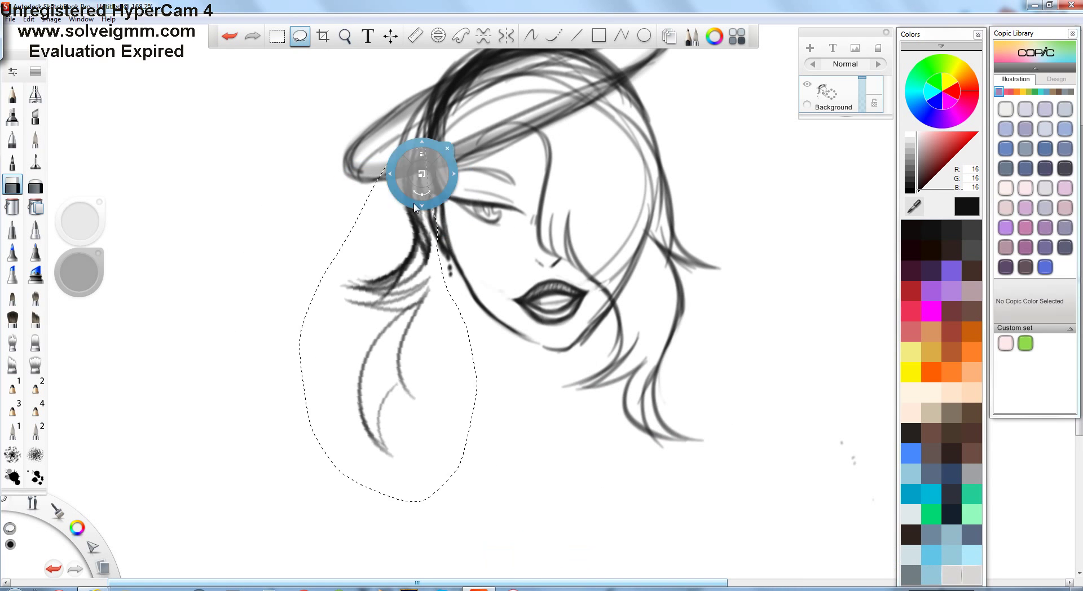
# Sketch the neck lines below the ear and chin, and extend the long lock into a trailing curl.
pyautogui.click(12, 93)
pyautogui.scroll(2, 355, 277)
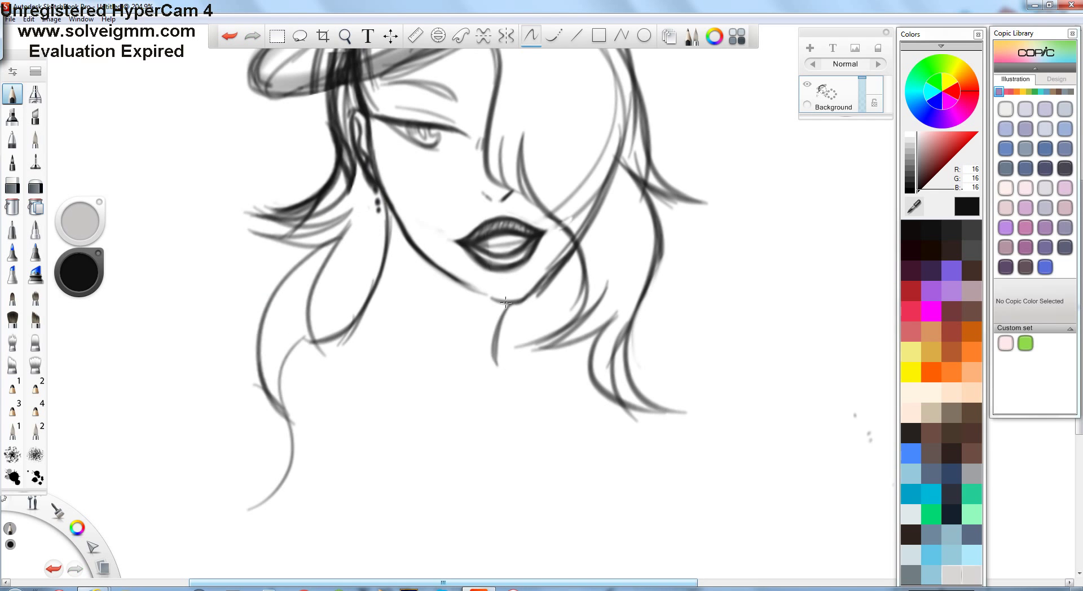
pyautogui.moveTo(404, 302); pyautogui.dragTo(401, 237)
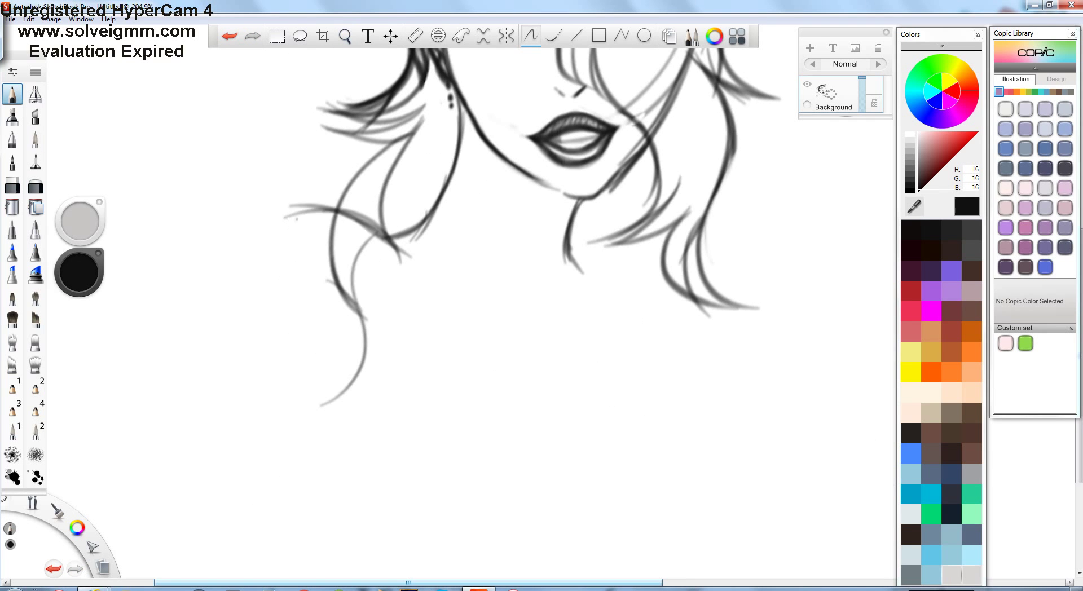
# Sketch the rounded near shoulder with repeated curved strokes starting at the base of the neck.
pyautogui.scroll(-5, 274, 218)
pyautogui.hotkey('ctrl', 'z')
pyautogui.scroll(8, 375, 309)
pyautogui.moveTo(429, 284); pyautogui.dragTo(276, 485)
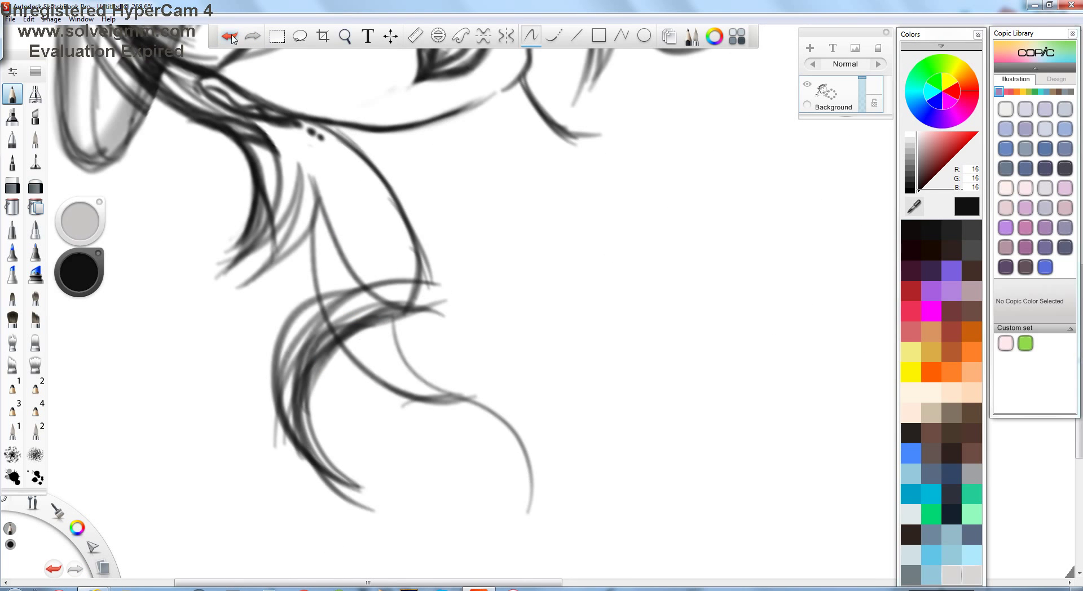
# Sketch the inner and outer contours of the near arm from the shoulder down past the elbow to the canvas edge.
pyautogui.scroll(-3, 406, 169)
pyautogui.scroll(2, 501, 414)
pyautogui.scroll(-3, 501, 414)
pyautogui.moveTo(464, 220); pyautogui.dragTo(490, 394)
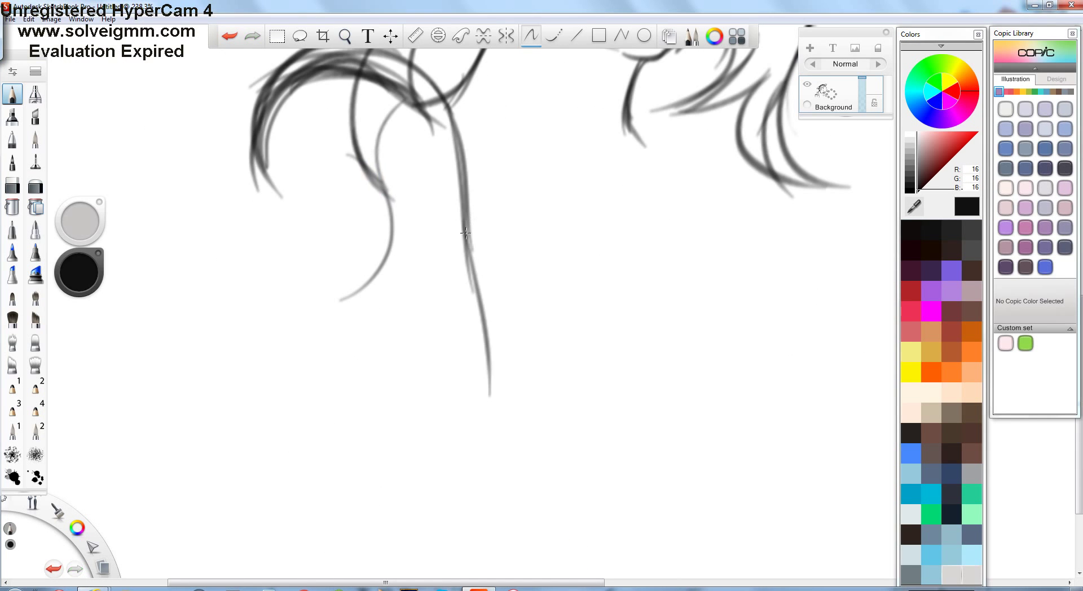
pyautogui.scroll(-5, 315, 334)
pyautogui.moveTo(313, 148); pyautogui.dragTo(398, 421)
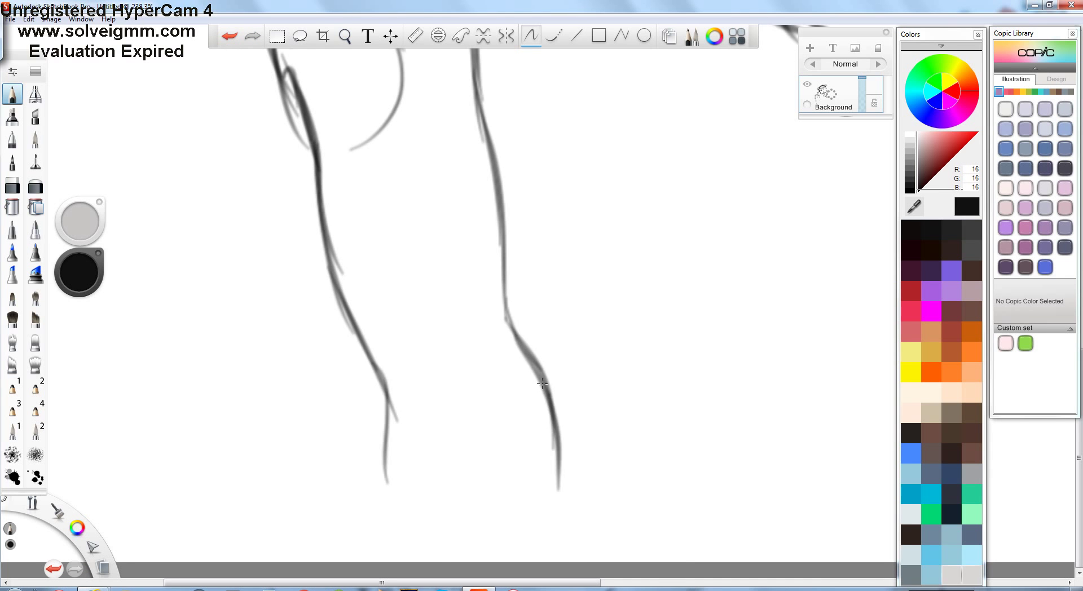
pyautogui.moveTo(526, 359); pyautogui.dragTo(586, 558)
# Lasso the near shoulder and arm together and reposition them below the neck.
pyautogui.scroll(-5, 327, 274)
pyautogui.press('l')
pyautogui.moveTo(426, 138); pyautogui.dragTo(426, 134)
pyautogui.scroll(3, 426, 134)
pyautogui.moveTo(328, 211); pyautogui.dragTo(358, 208)
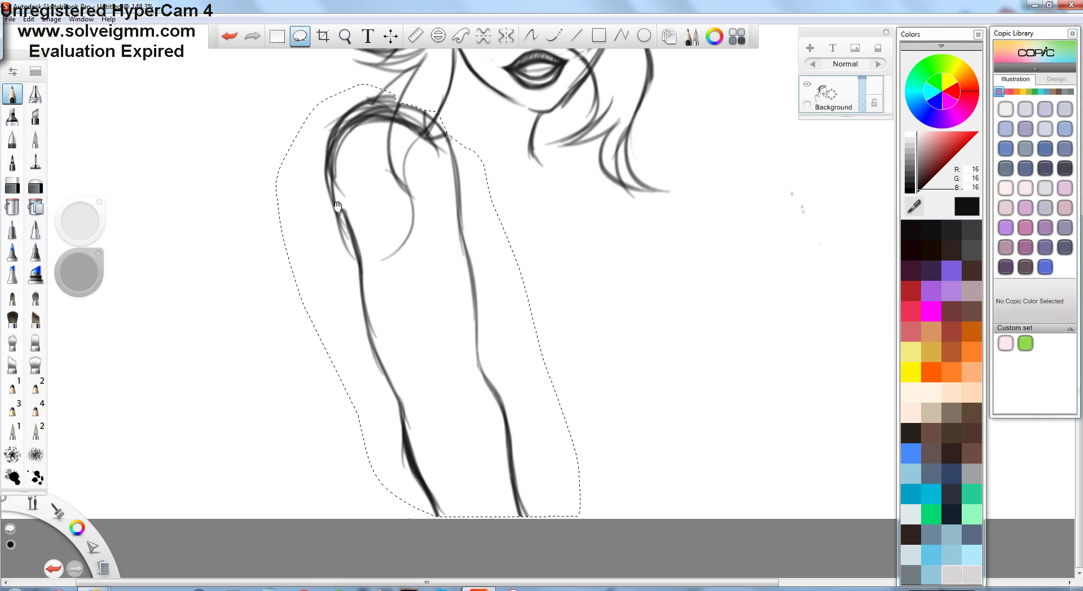
pyautogui.moveTo(339, 121)
pyautogui.mouseDown()
pyautogui.moveTo(324, 310)
pyautogui.moveTo(353, 333)
pyautogui.mouseUp()
# Sketch a curved back contour outside the arm, flaring out below the waist, and adjust its placement with the lasso.
pyautogui.moveTo(330, 169)
pyautogui.mouseDown()
pyautogui.moveTo(365, 373)
pyautogui.moveTo(327, 198)
pyautogui.moveTo(410, 153)
pyautogui.moveTo(254, 479)
pyautogui.moveTo(517, 201)
pyautogui.moveTo(446, 339)
pyautogui.mouseUp()
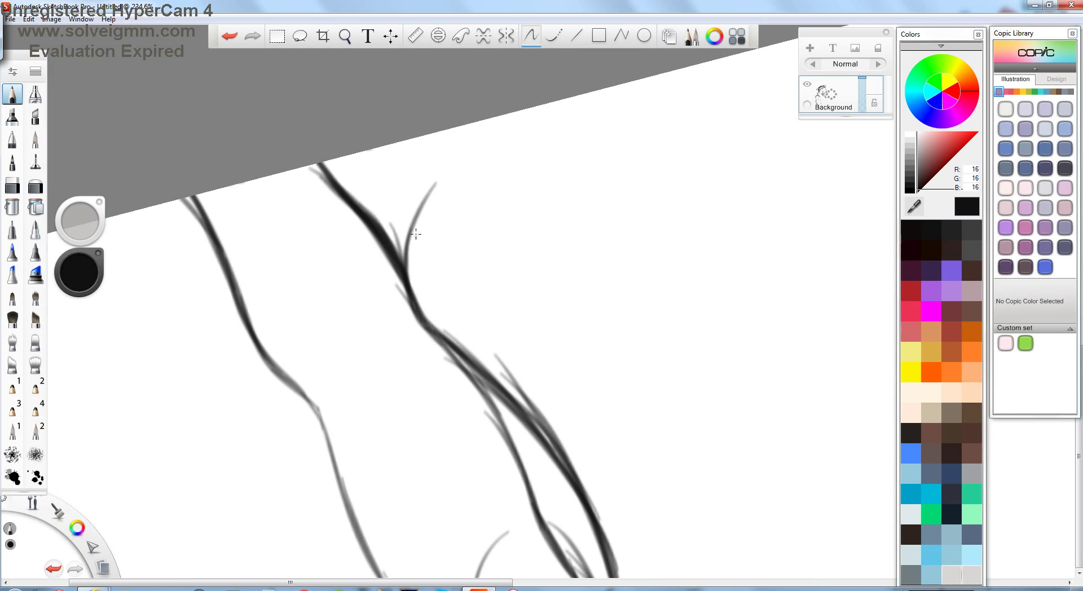
pyautogui.moveTo(440, 164)
pyautogui.mouseDown()
pyautogui.moveTo(463, 271)
pyautogui.moveTo(440, 365)
pyautogui.moveTo(508, 254)
pyautogui.moveTo(538, 149)
pyautogui.moveTo(366, 160)
pyautogui.mouseUp()
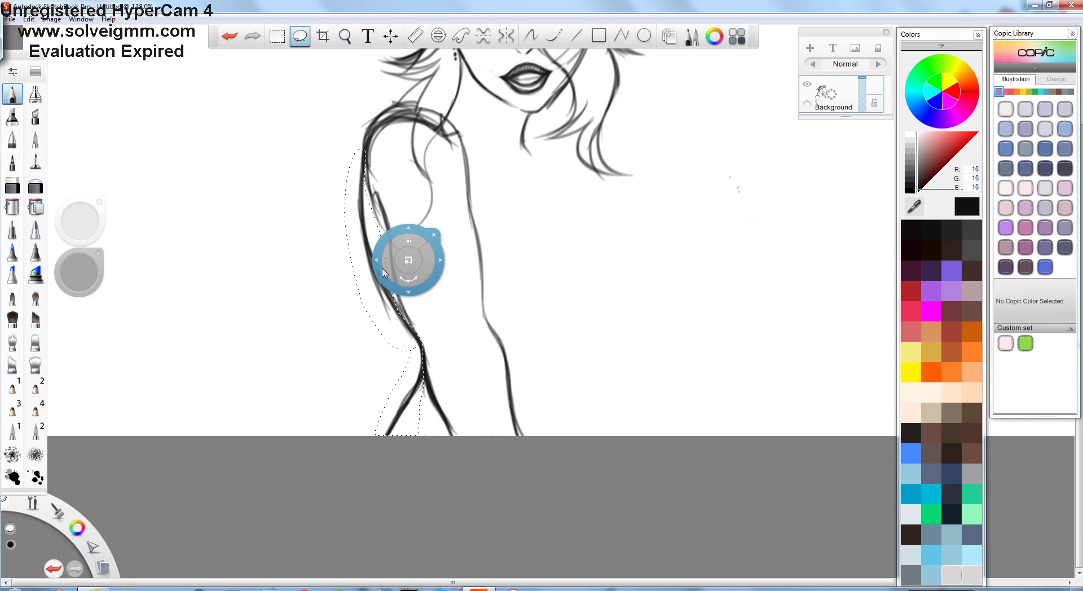
pyautogui.moveTo(411, 254); pyautogui.dragTo(411, 265)
pyautogui.moveTo(406, 222); pyautogui.dragTo(418, 204)
pyautogui.scroll(4, 427, 179)
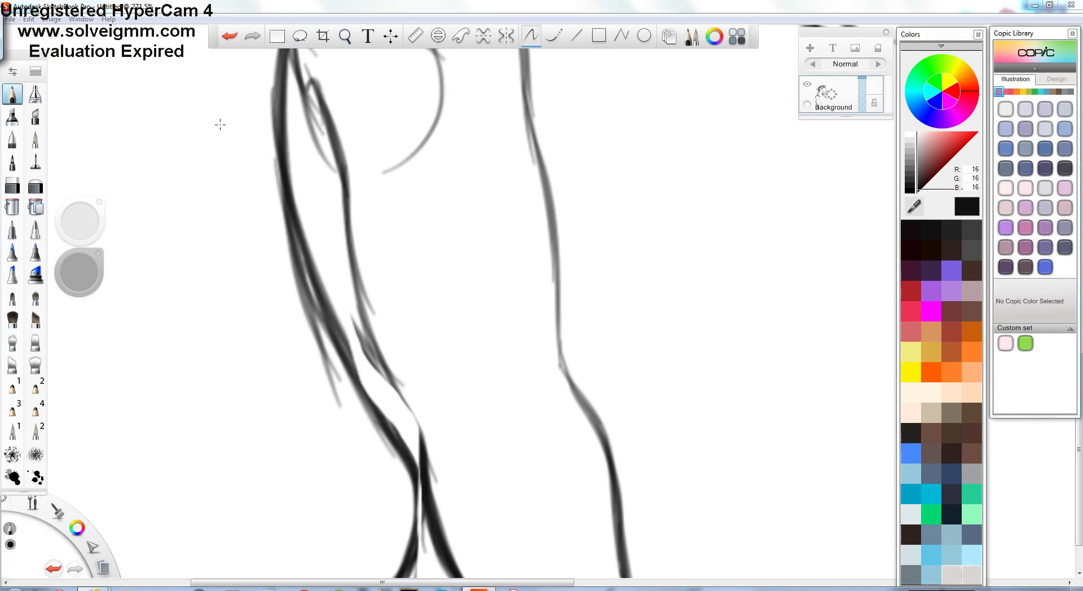
# Join the back contour to the shoulder and sketch a light straight collarbone guideline across the upper chest.
pyautogui.hotkey('ctrl', 'z')
pyautogui.hotkey('ctrl', 'z')
pyautogui.scroll(-5, 407, 391)
pyautogui.scroll(7, 347, 254)
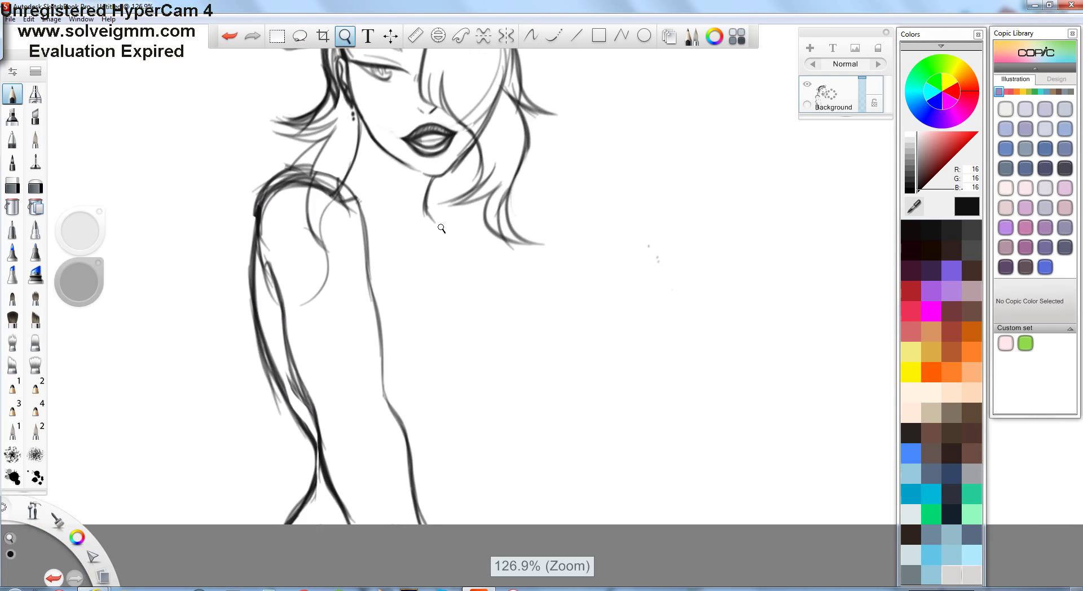
pyautogui.hotkey('ctrl', 'z')
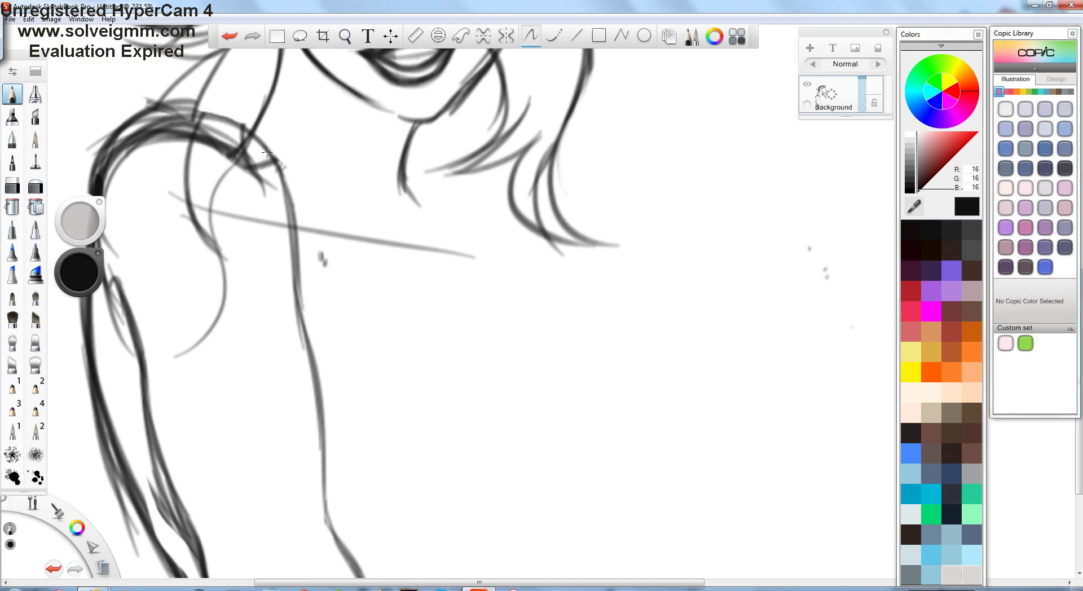
# Extend the front neck line into a dark sloping contour for the far shoulder.
pyautogui.scroll(-5, 338, 209)
pyautogui.scroll(3, 358, 309)
pyautogui.hotkey('ctrl', 'z')
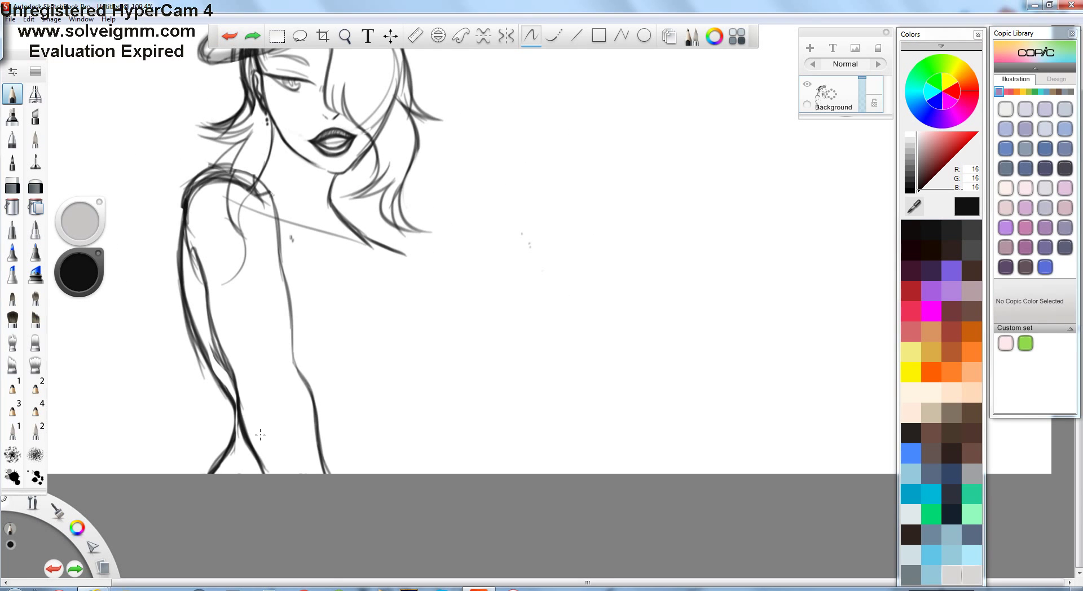
# Sketch and darken the curved collarbone notch up to the far shoulder line, and erase the guideline overlapping it.
pyautogui.scroll(5, 338, 210)
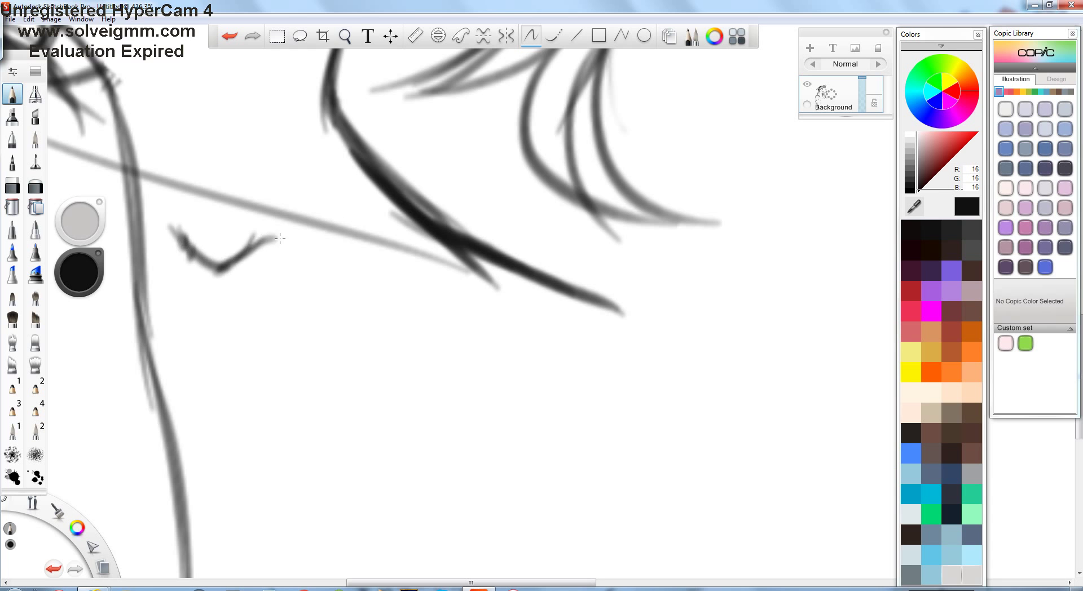
pyautogui.scroll(2, 244, 133)
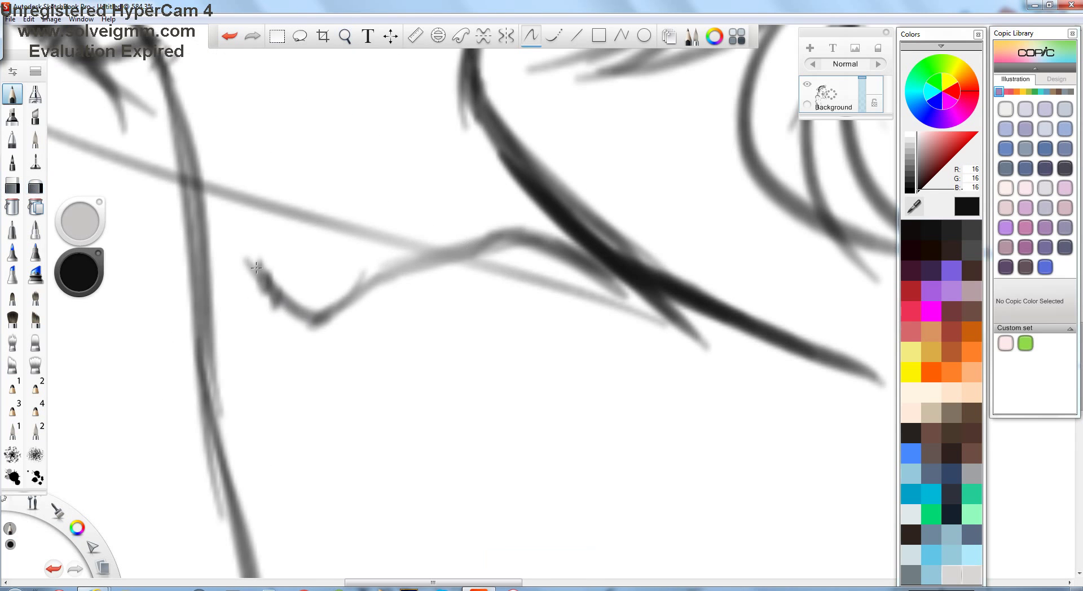
pyautogui.moveTo(345, 297); pyautogui.dragTo(396, 271)
pyautogui.press('e')
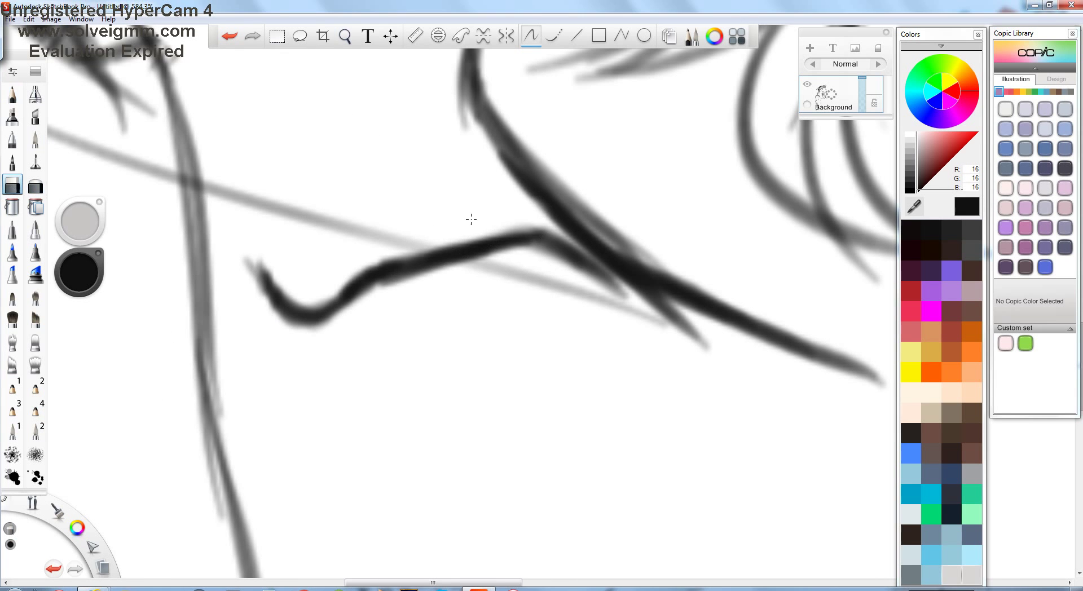
pyautogui.hotkey('ctrl', 'z')
pyautogui.press('Home')
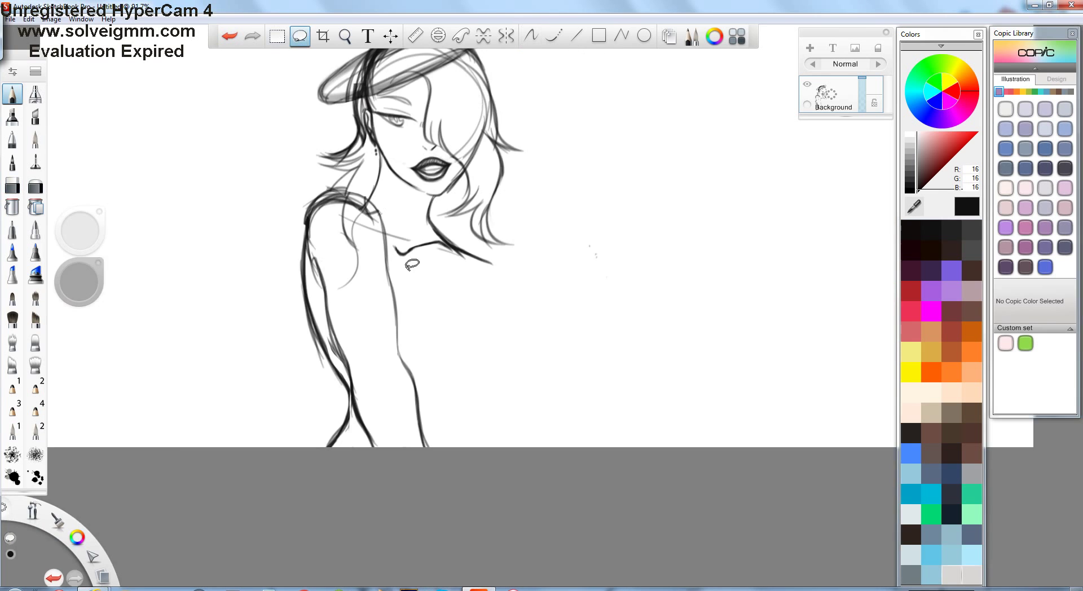
# Rotate the collarbone notch slightly with the lasso and draw the near collarbone from it toward the shoulder.
pyautogui.click(299, 36)
pyautogui.moveTo(395, 198); pyautogui.dragTo(396, 204)
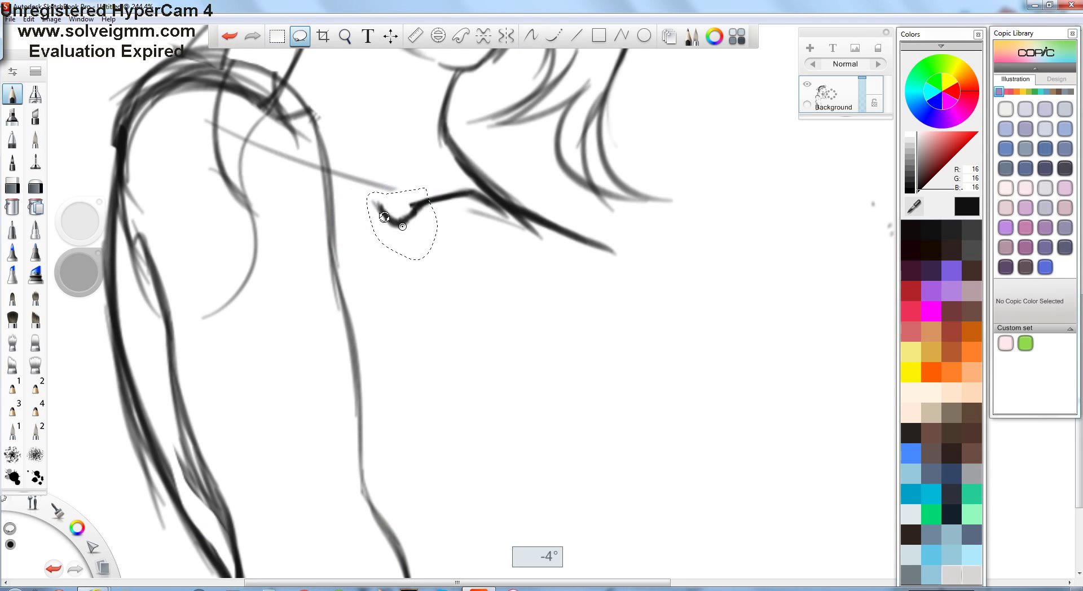
pyautogui.press('b')
pyautogui.scroll(-3, 278, 141)
pyautogui.scroll(3, 374, 153)
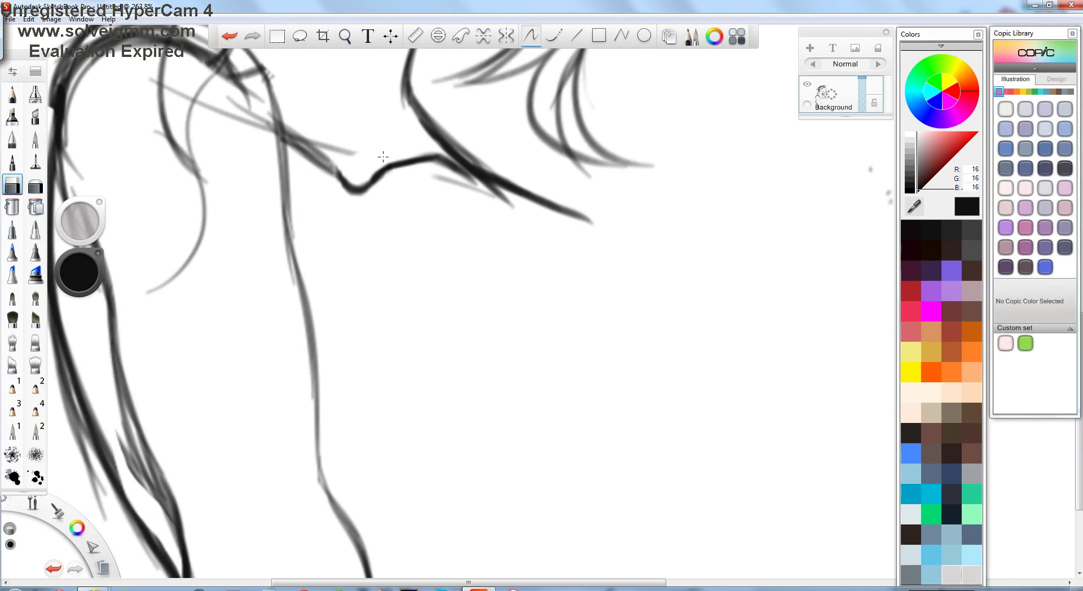
# Sketch short tendon strokes at the base of the neck, fanning down toward the collarbone notch.
pyautogui.moveTo(538, 302)
pyautogui.mouseDown()
pyautogui.moveTo(370, 459)
pyautogui.moveTo(424, 463)
pyautogui.moveTo(472, 242)
pyautogui.moveTo(549, 89)
pyautogui.moveTo(508, 338)
pyautogui.mouseUp()
pyautogui.scroll(4, 434, 188)
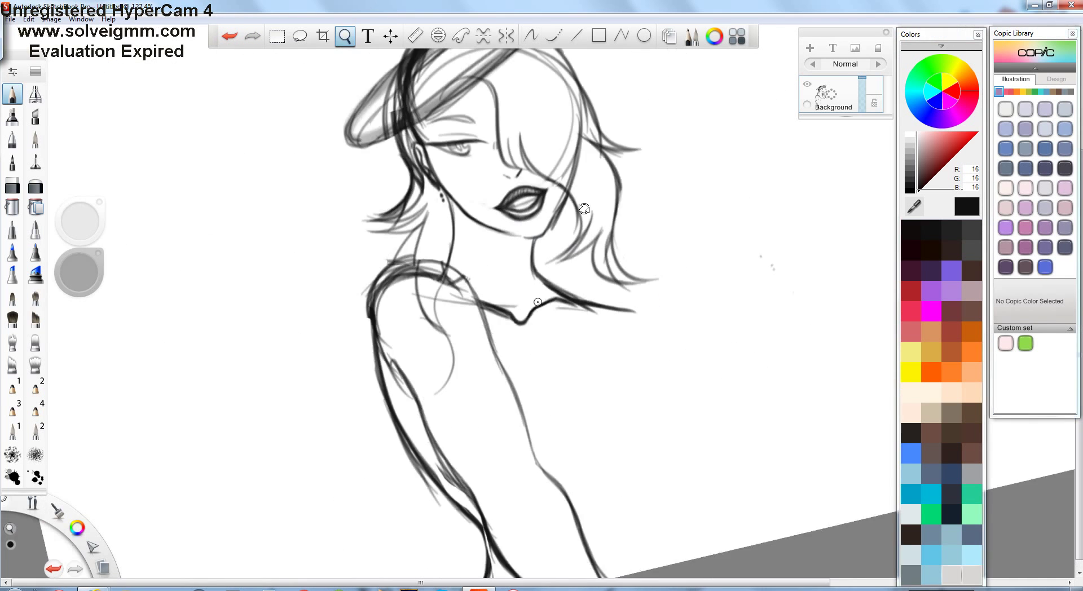
pyautogui.scroll(-3, 460, 133)
pyautogui.scroll(6, 494, 208)
pyautogui.scroll(-8, 494, 209)
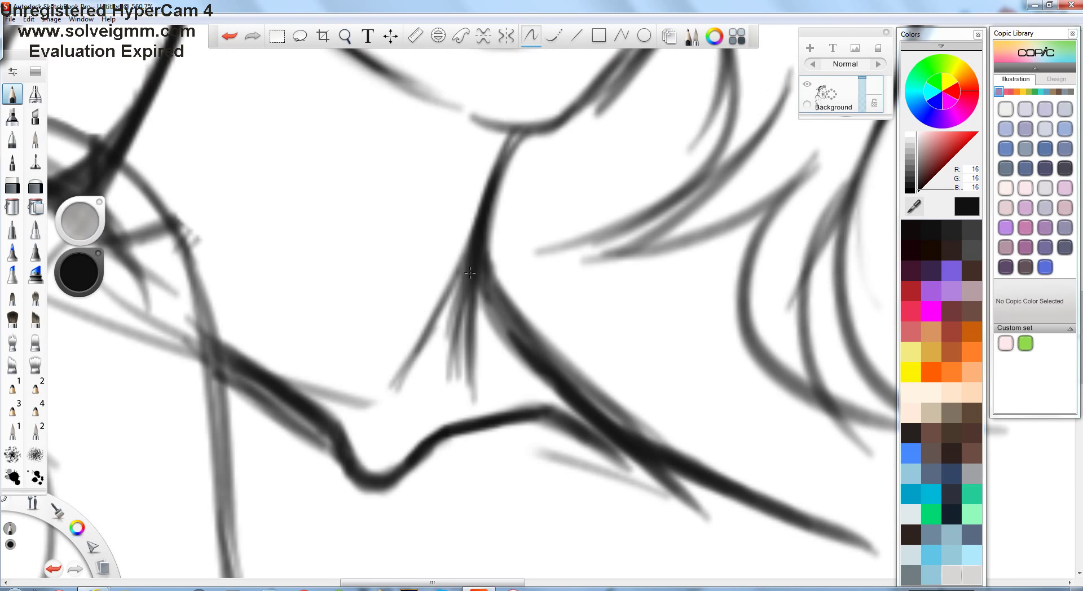
# Erase the loose locks and construction lines over the near shoulder and arm, and strengthen the back contour.
pyautogui.scroll(2, 496, 336)
pyautogui.scroll(2, 495, 336)
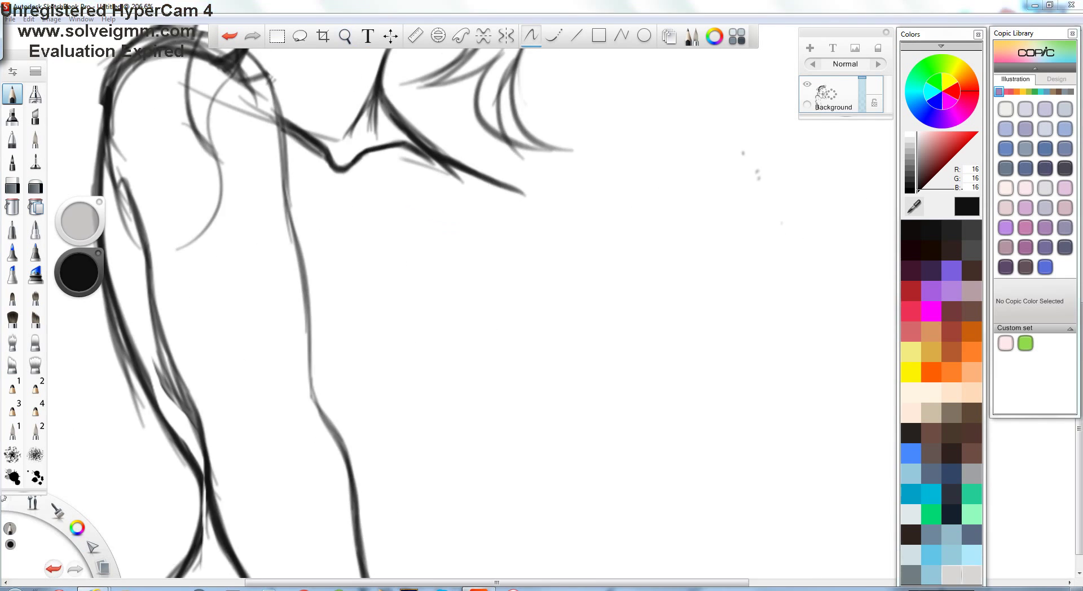
pyautogui.scroll(-4, 451, 254)
pyautogui.scroll(3, 418, 179)
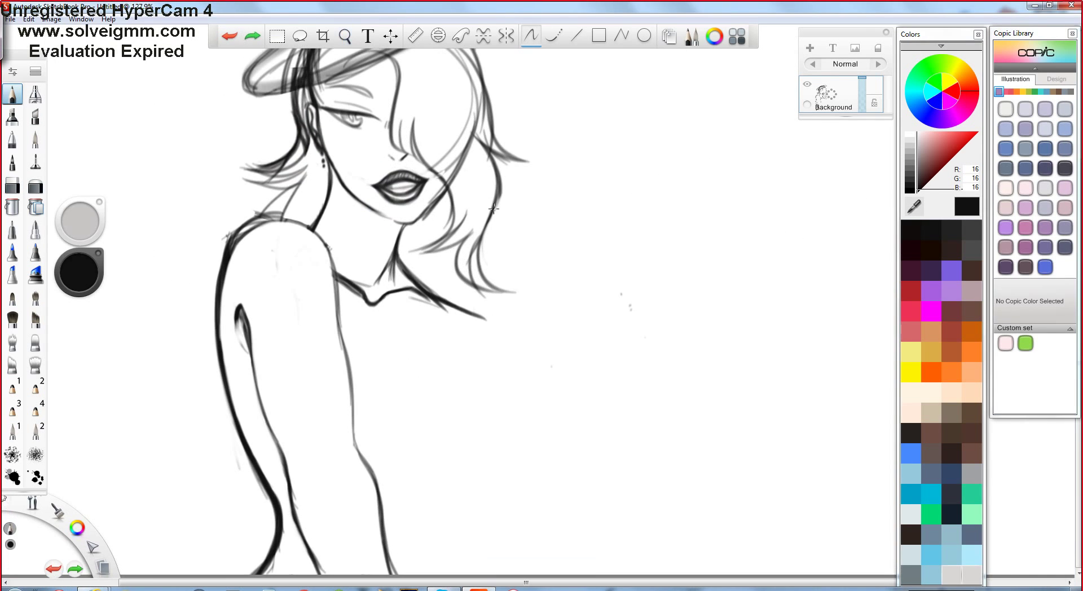
# Sketch a round guide for the bust and the front chest contour slanting down to its foremost point.
pyautogui.press('space')
pyautogui.moveTo(363, 307); pyautogui.dragTo(394, 303)
pyautogui.moveTo(428, 224); pyautogui.dragTo(467, 260)
pyautogui.hotkey('ctrl', 'z')
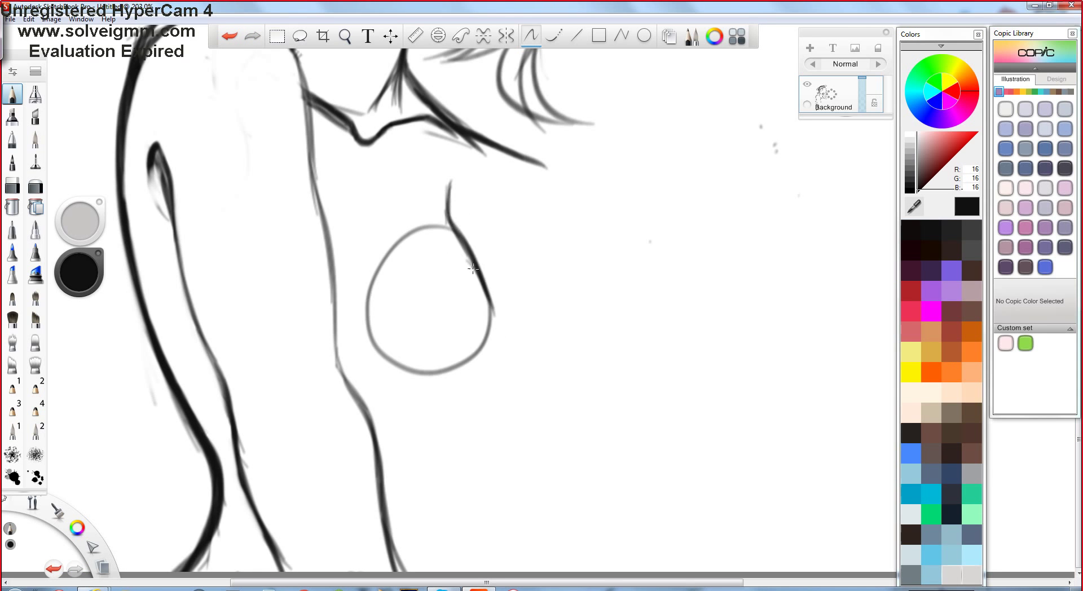
pyautogui.scroll(3, 456, 254)
pyautogui.moveTo(489, 313); pyautogui.dragTo(451, 208)
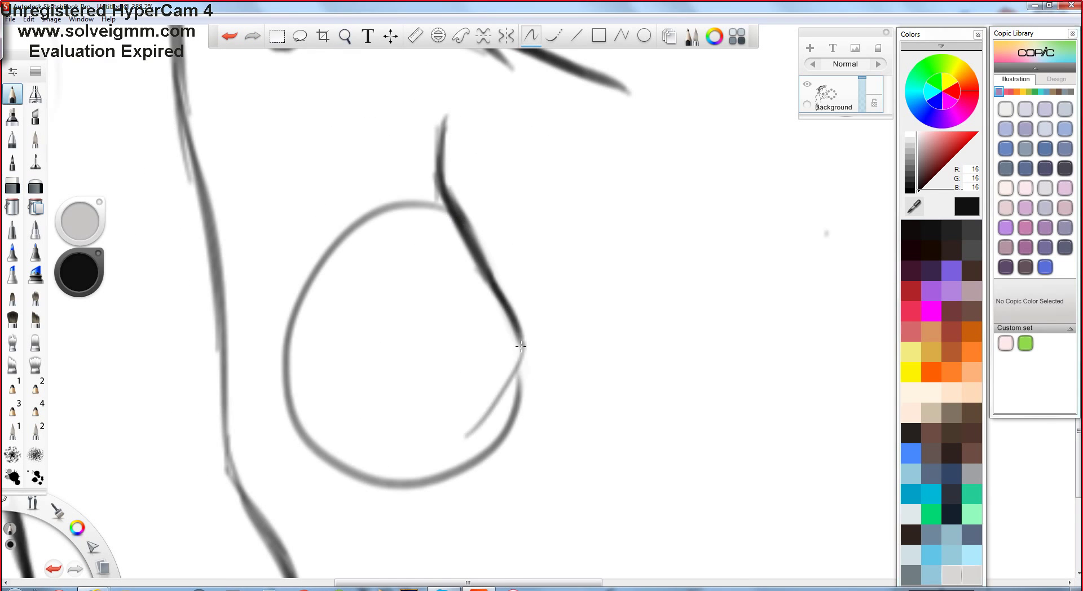
# Draw the garment's curved neckline across the bust to a pointed notch beside the arm, and darken the lower front bust contour.
pyautogui.moveTo(269, 338)
pyautogui.mouseDown()
pyautogui.moveTo(468, 259)
pyautogui.moveTo(492, 259)
pyautogui.moveTo(479, 253)
pyautogui.mouseUp()
pyautogui.scroll(-5, 335, 208)
pyautogui.scroll(4, 335, 208)
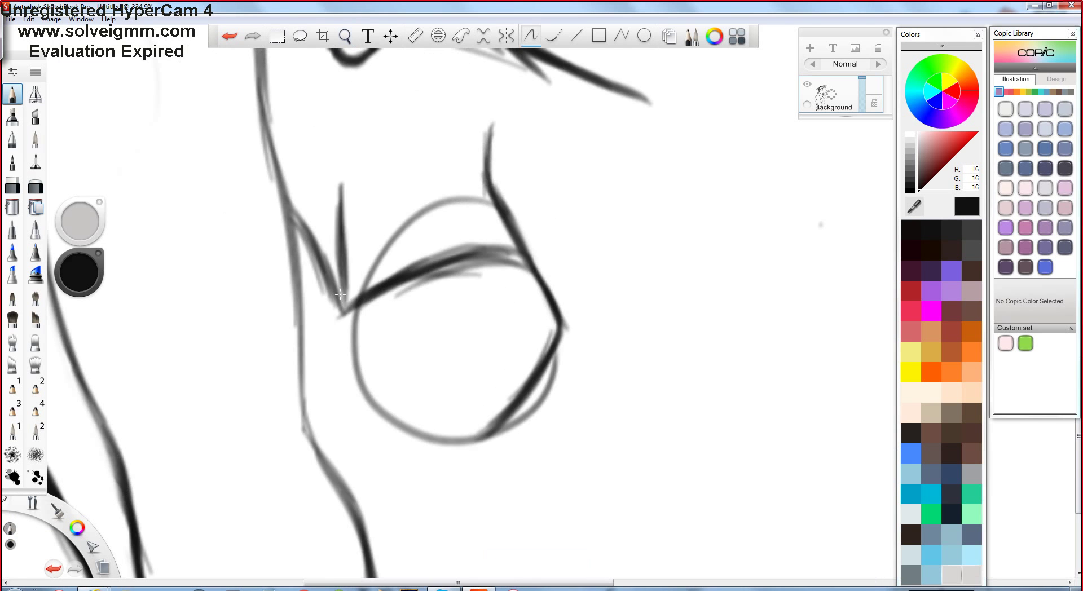
pyautogui.scroll(-5, 357, 285)
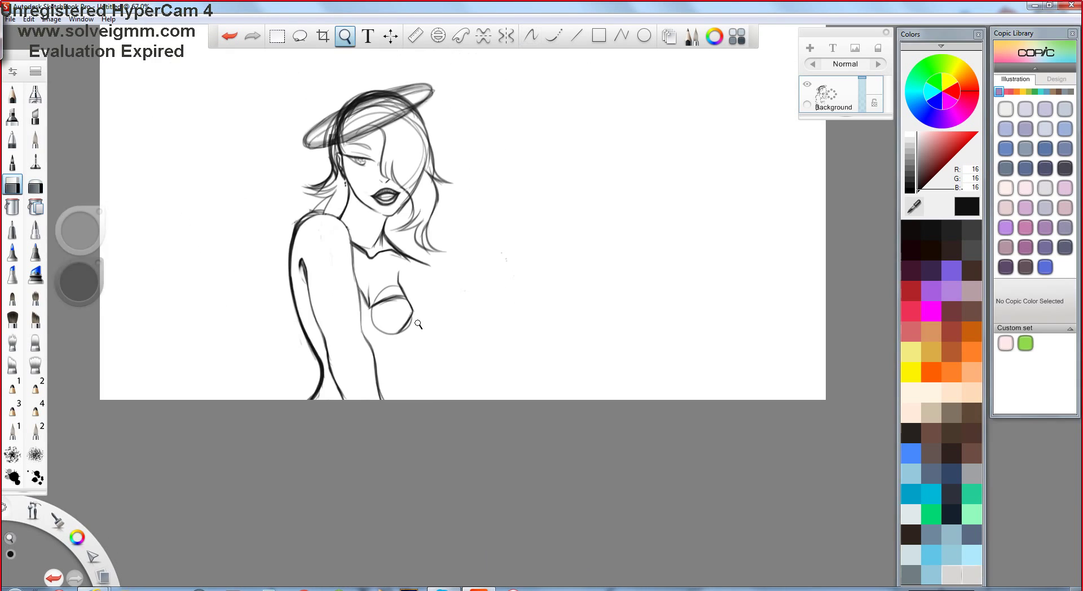
# Select the bust sketch with the lasso and adjust its placement.
pyautogui.scroll(4, 338, 285)
pyautogui.press('l')
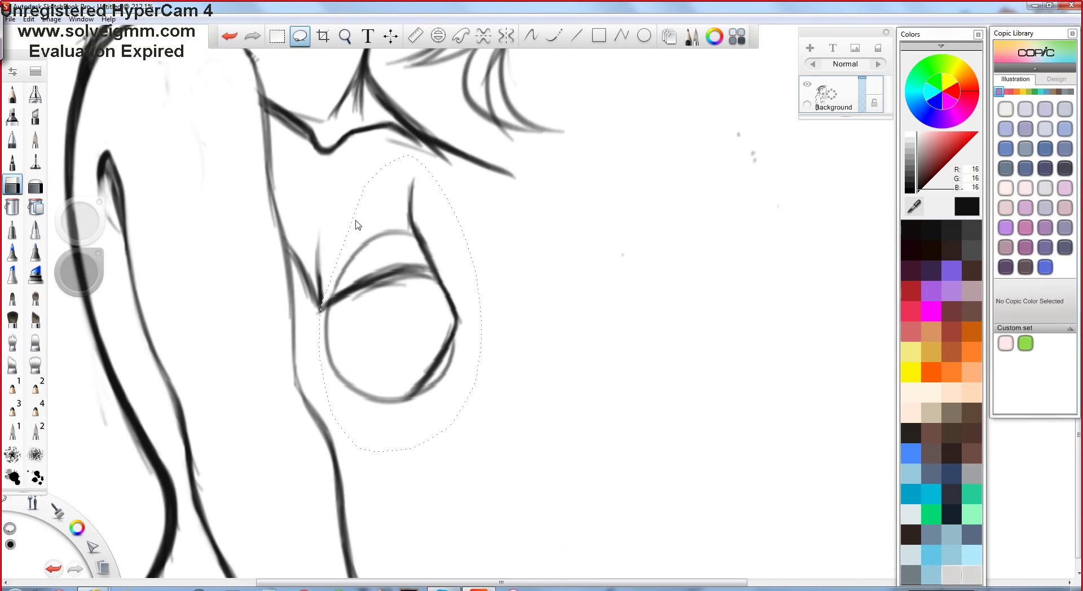
pyautogui.press('space')
# Draw the torso's front contour from beneath the bust toward the waist with layered dark strokes.
pyautogui.press('b')
pyautogui.moveTo(424, 138)
pyautogui.mouseDown()
pyautogui.moveTo(422, 308)
pyautogui.moveTo(414, 236)
pyautogui.mouseUp()
pyautogui.scroll(3, 421, 316)
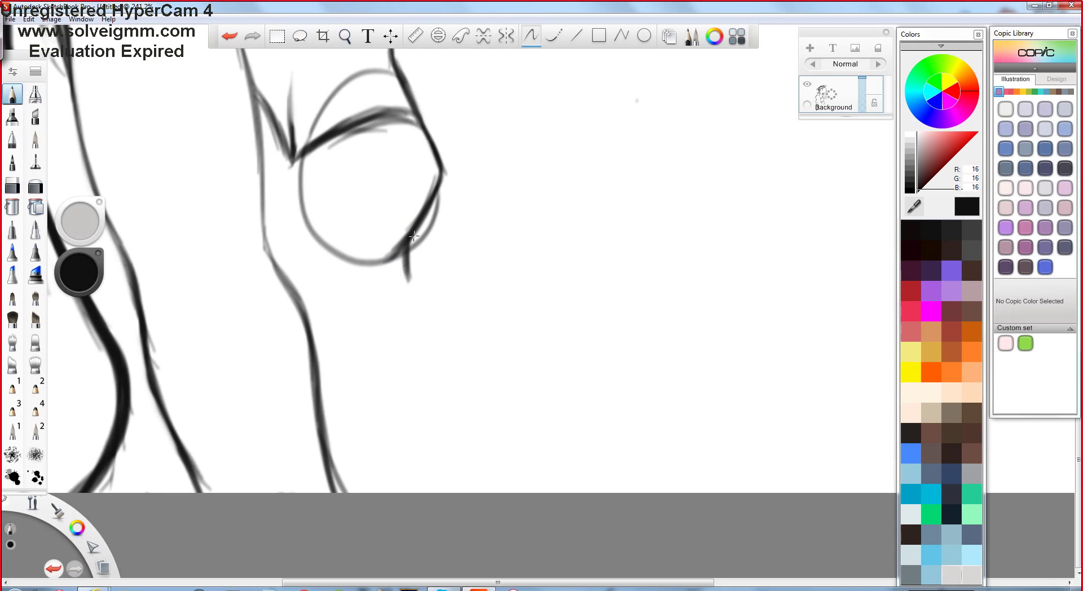
pyautogui.scroll(2, 412, 259)
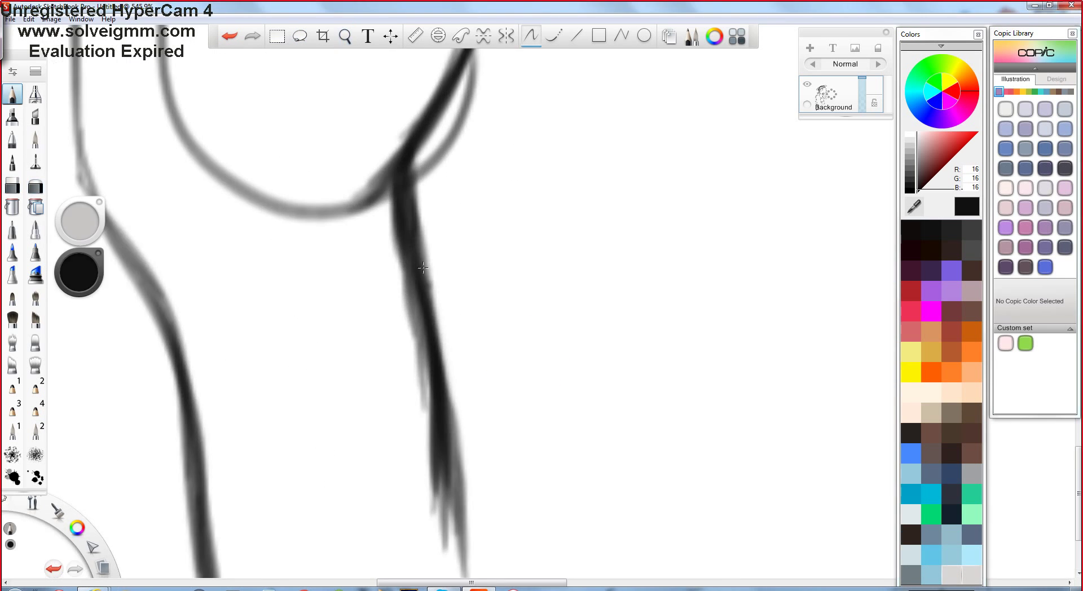
pyautogui.scroll(-4, 412, 260)
pyautogui.press('z')
pyautogui.scroll(4, 410, 260)
pyautogui.scroll(-3, 411, 259)
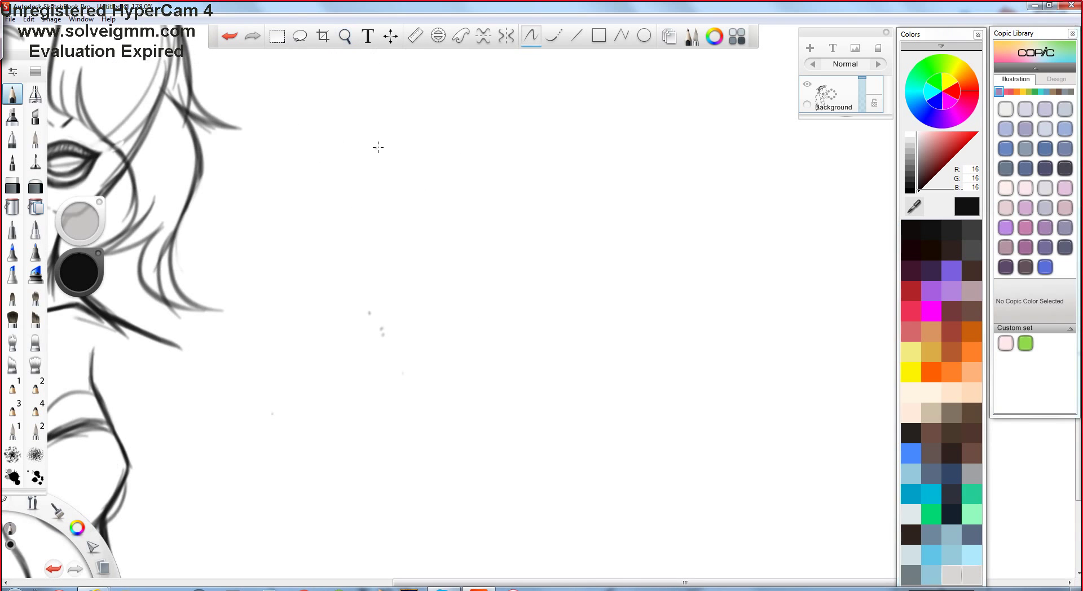
# Erase the stray specks on the blank canvas beside the figure.
pyautogui.moveTo(388, 129); pyautogui.dragTo(457, 297)
pyautogui.moveTo(551, 234); pyautogui.dragTo(560, 305)
pyautogui.moveTo(441, 283); pyautogui.dragTo(381, 346)
pyautogui.press('space')
pyautogui.moveTo(524, 127); pyautogui.dragTo(570, 271)
pyautogui.moveTo(691, 364); pyautogui.dragTo(286, 134)
pyautogui.press('e')
pyautogui.moveTo(302, 83); pyautogui.dragTo(319, 114)
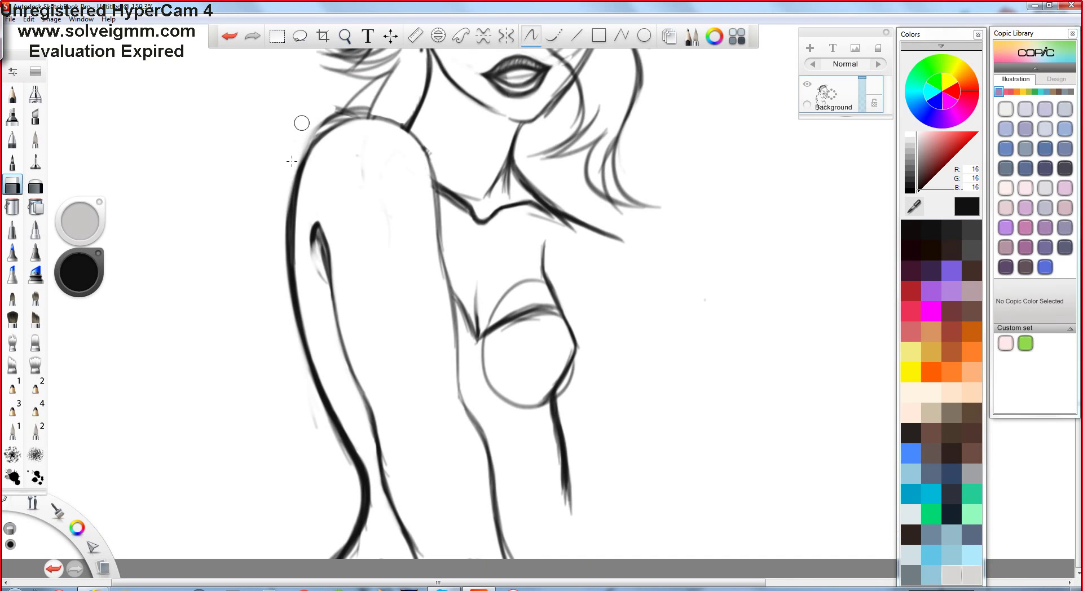
# Darken the torso's front contour and erase the bust guide circle where it overlaps the start of that line.
pyautogui.press('e')
pyautogui.press('space')
pyautogui.moveTo(385, 331); pyautogui.dragTo(480, 184)
pyautogui.press('e')
pyautogui.press('space')
pyautogui.moveTo(496, 328); pyautogui.dragTo(451, 166)
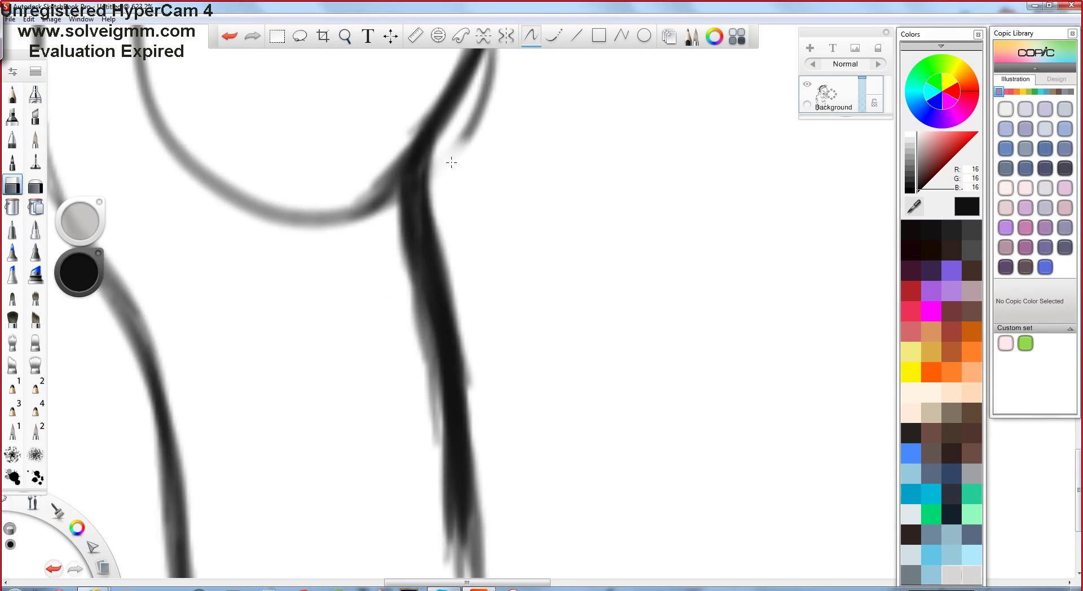
pyautogui.press('e')
pyautogui.hotkey('ctrl', 'z')
# Adjust the lower end of the torso's front contour with the lasso and extend the line to the canvas's bottom edge.
pyautogui.press('space')
pyautogui.moveTo(363, 177)
pyautogui.mouseDown()
pyautogui.moveTo(475, 203)
pyautogui.moveTo(416, 179)
pyautogui.moveTo(593, 193)
pyautogui.mouseUp()
pyautogui.press('space')
pyautogui.moveTo(532, 440); pyautogui.dragTo(287, 51)
pyautogui.press('l')
pyautogui.moveTo(532, 186); pyautogui.dragTo(531, 307)
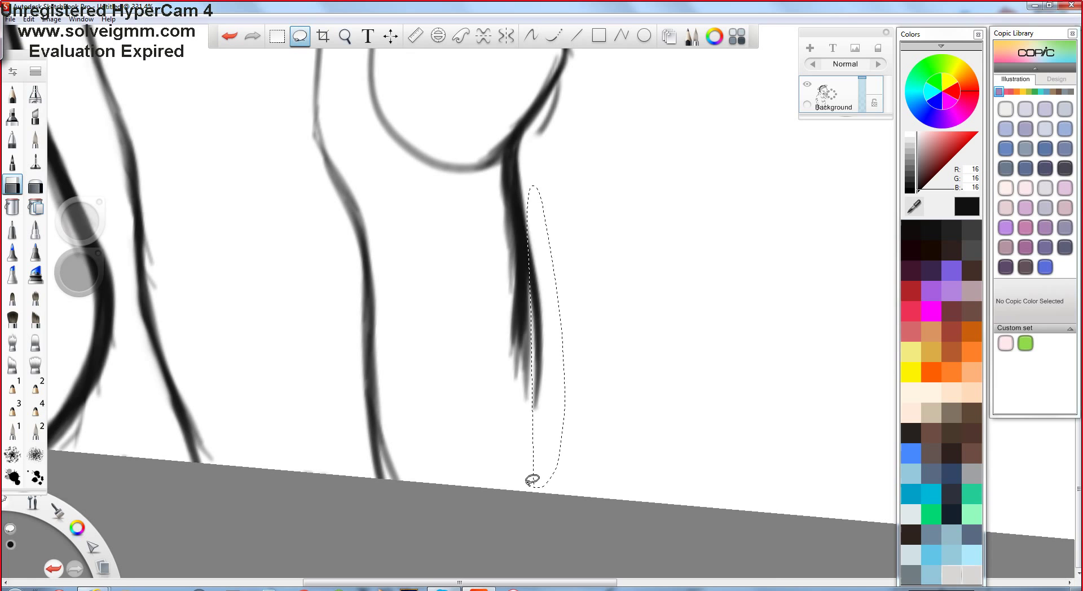
pyautogui.press('space')
pyautogui.moveTo(557, 271)
pyautogui.mouseDown()
pyautogui.moveTo(498, 176)
pyautogui.moveTo(524, 339)
pyautogui.moveTo(606, 261)
pyautogui.moveTo(566, 333)
pyautogui.mouseUp()
pyautogui.press('space')
pyautogui.moveTo(604, 169)
pyautogui.mouseDown()
pyautogui.moveTo(546, 346)
pyautogui.moveTo(258, 178)
pyautogui.mouseUp()
pyautogui.scroll(1, 486, 206)
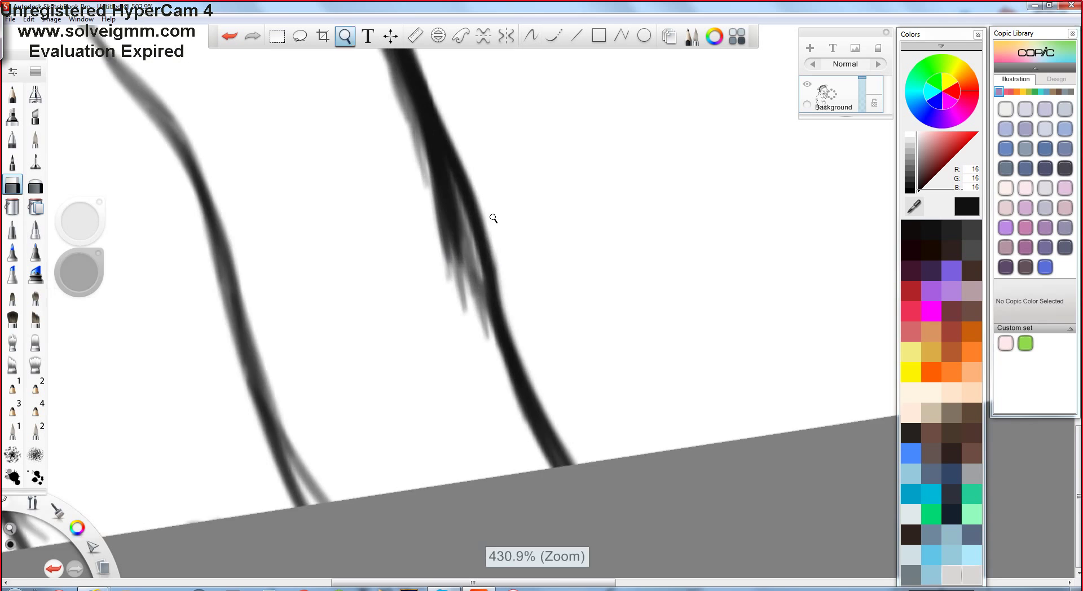
# Erase the frayed strokes inside the torso's front contour and redraw it from the bust as one smooth dark line.
pyautogui.scroll(-7, 471, 268)
pyautogui.scroll(4, 479, 282)
pyautogui.scroll(-3, 484, 295)
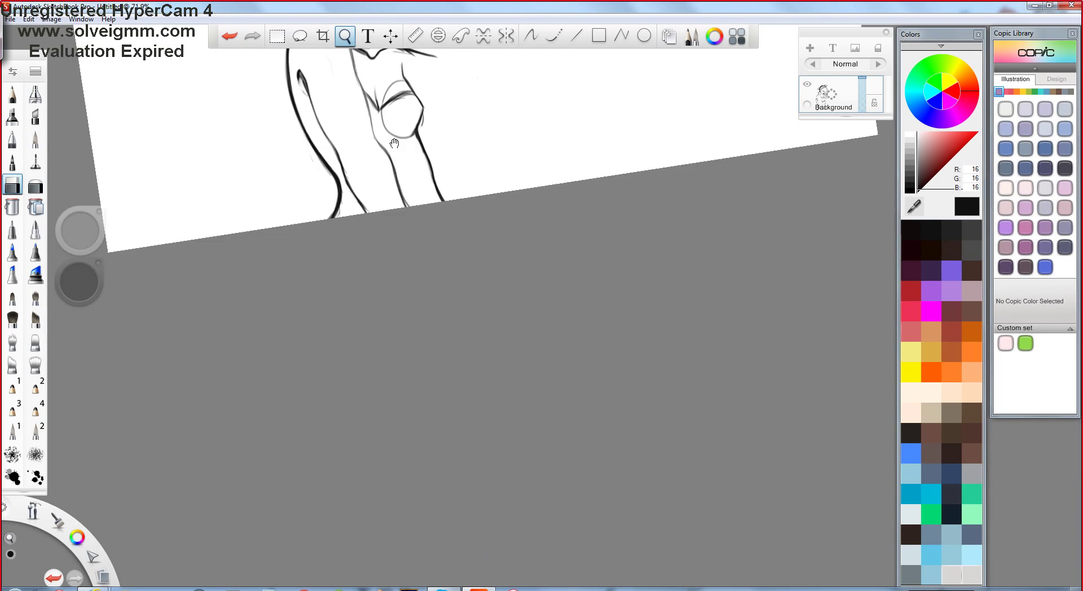
pyautogui.scroll(4, 460, 242)
pyautogui.press('e')
pyautogui.scroll(2, 449, 116)
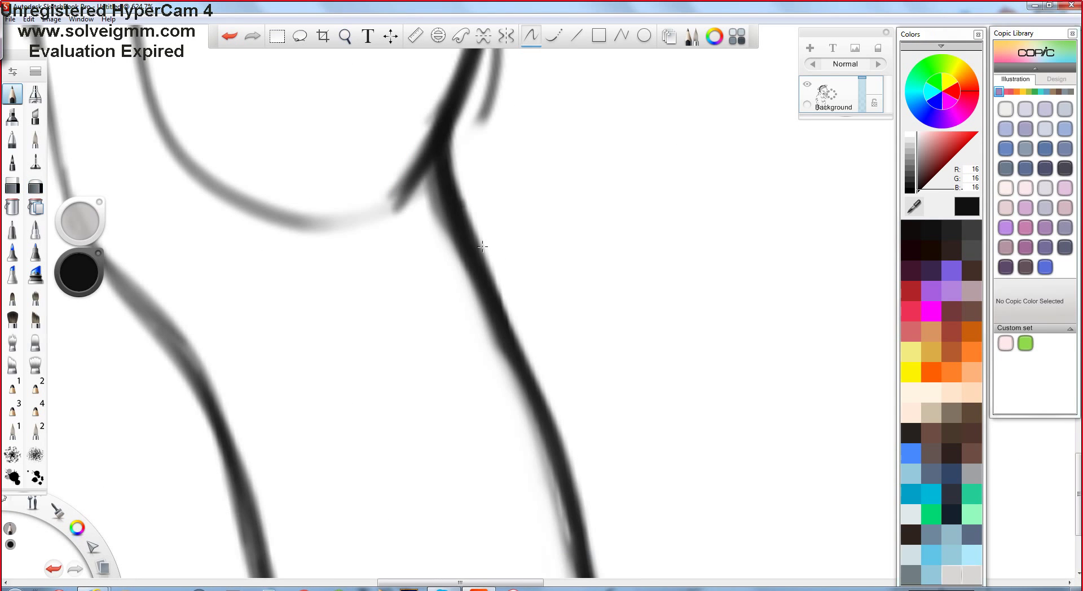
pyautogui.scroll(-10, 416, 223)
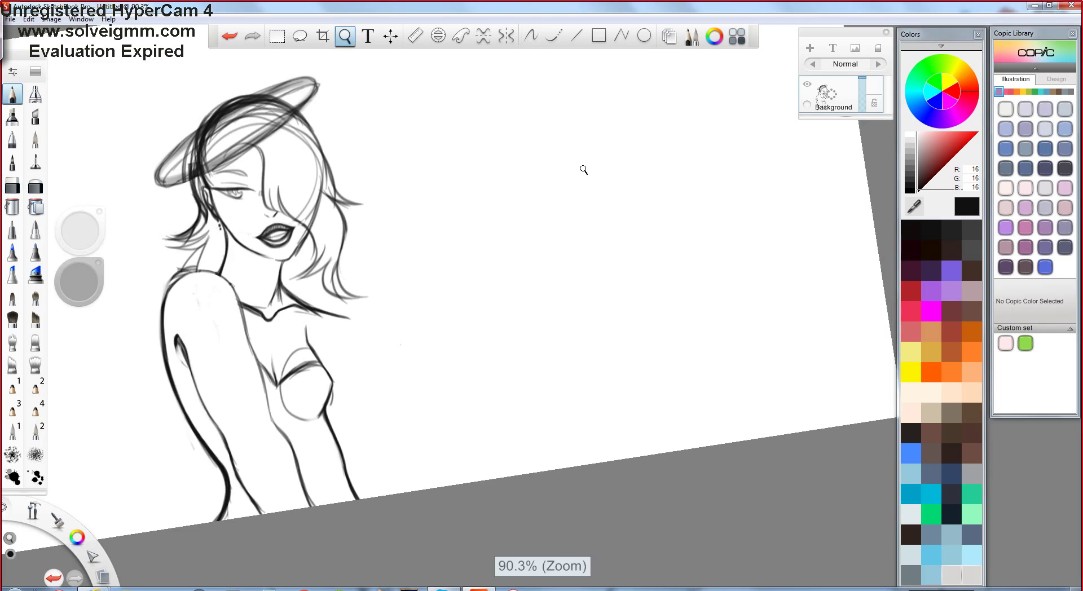
pyautogui.scroll(3, 580, 169)
pyautogui.moveTo(519, 87); pyautogui.dragTo(532, 178)
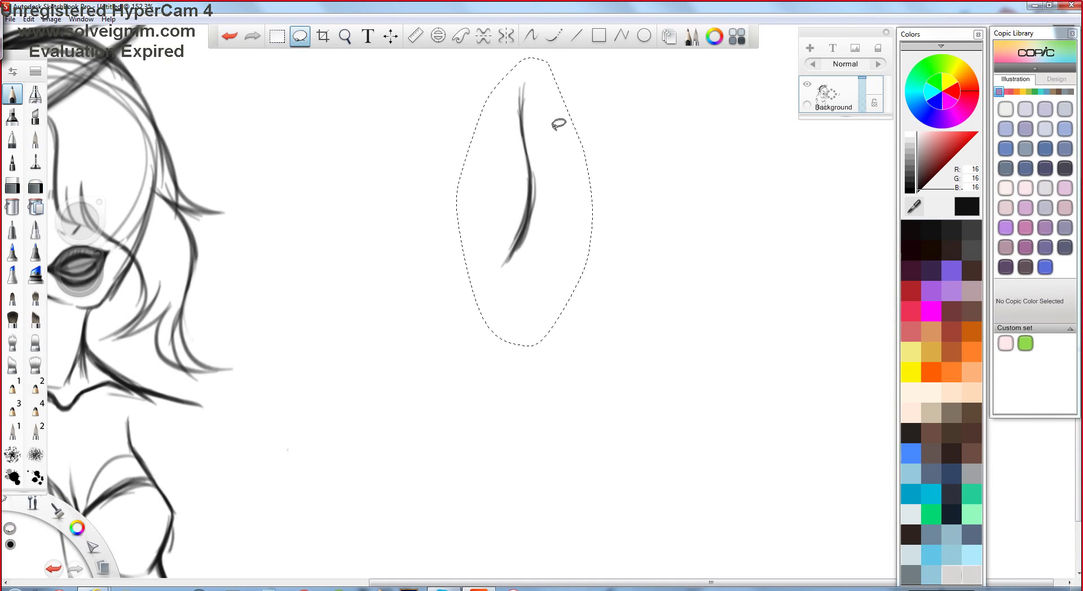
pyautogui.scroll(-5, 513, 235)
pyautogui.moveTo(544, 307); pyautogui.dragTo(598, 432)
pyautogui.scroll(4, 574, 246)
# Rotate the torso's front contour slightly with the lasso, and thicken and clean up its lower end at the canvas edge.
pyautogui.press('l')
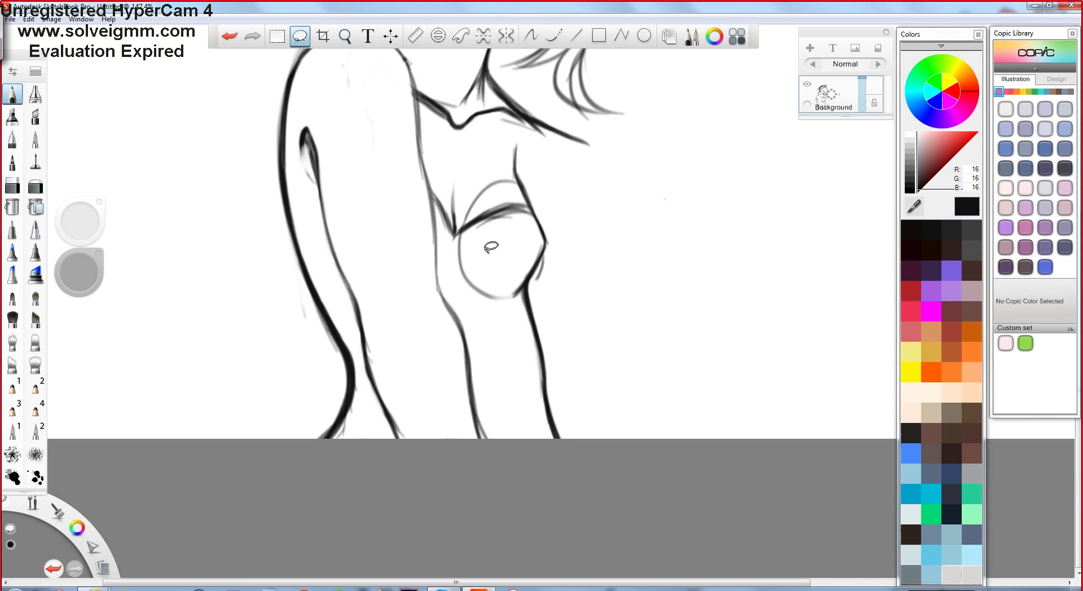
pyautogui.scroll(2, 504, 254)
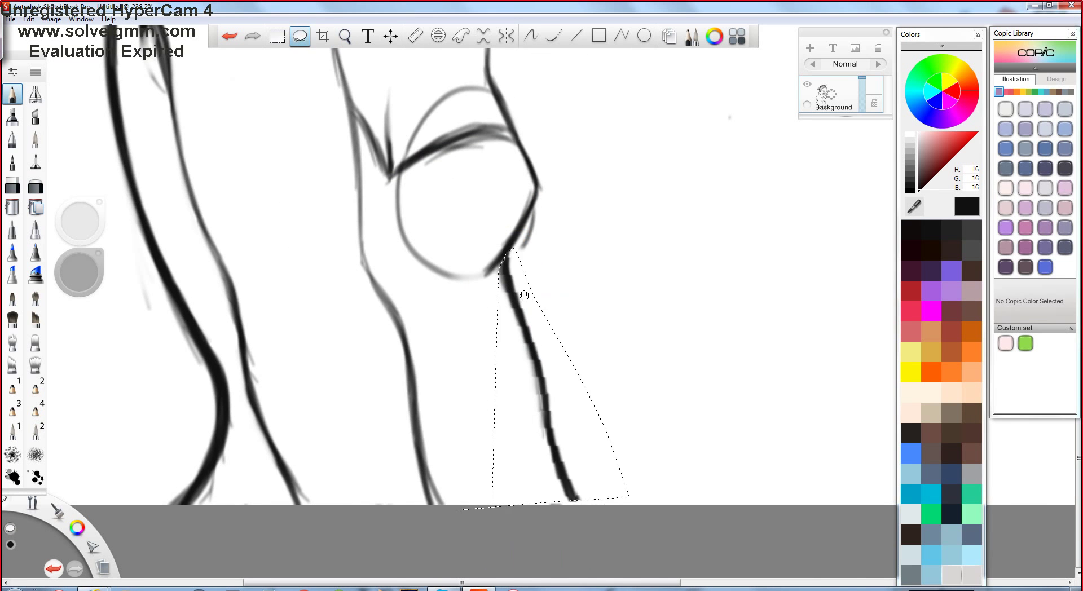
pyautogui.scroll(2, 445, 355)
pyautogui.scroll(-5, 485, 380)
pyautogui.scroll(3, 474, 362)
pyautogui.scroll(3, 456, 201)
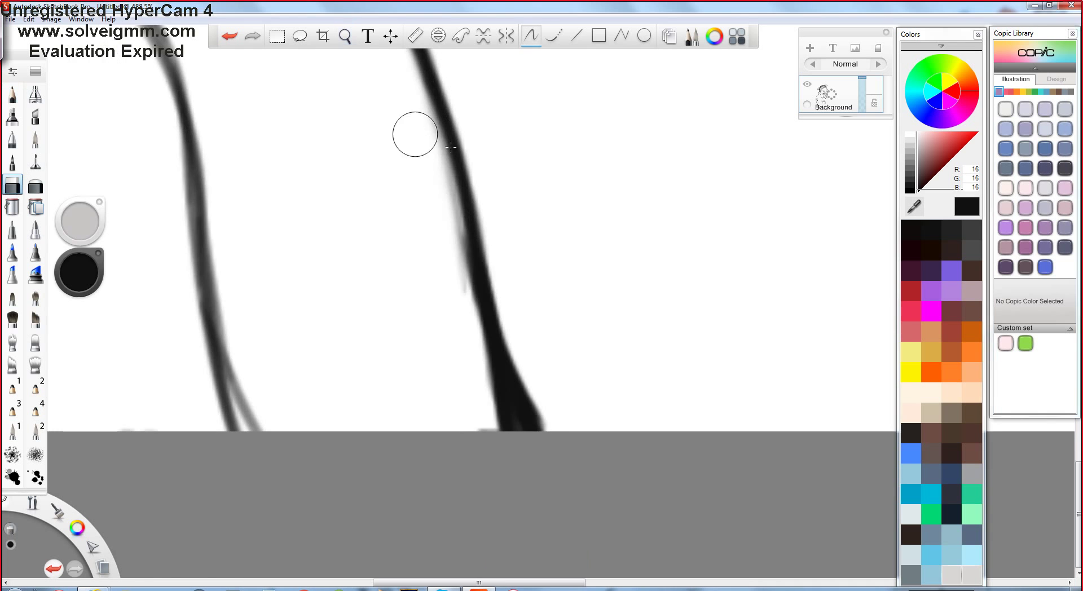
pyautogui.scroll(-5, 442, 222)
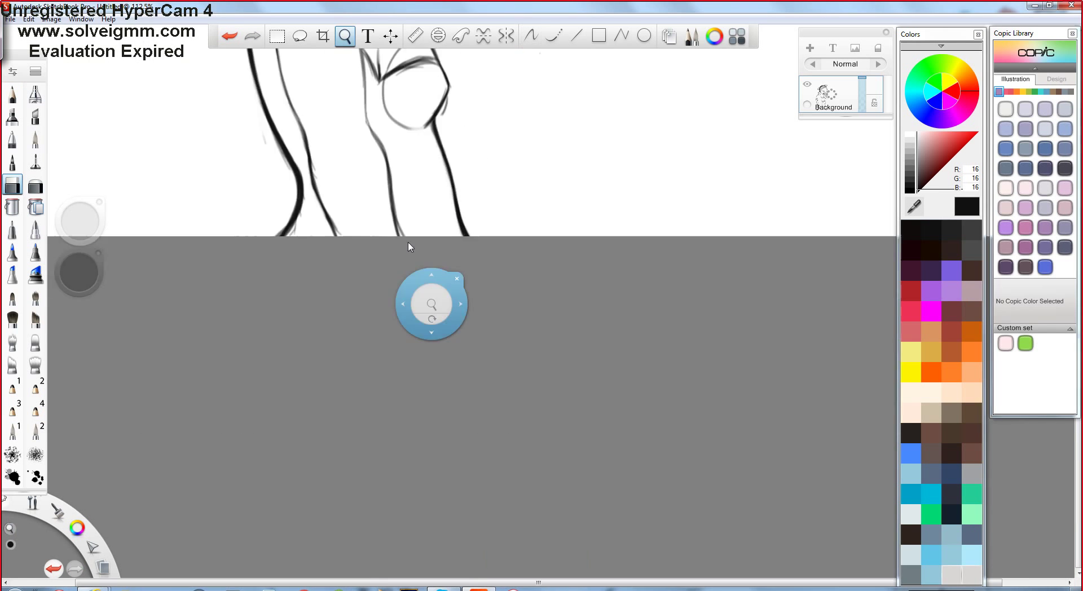
# Draw a short curved garment edge across the strip of back behind the arm, and hatch beneath the bust near the arm.
pyautogui.scroll(2, 395, 309)
pyautogui.press('e')
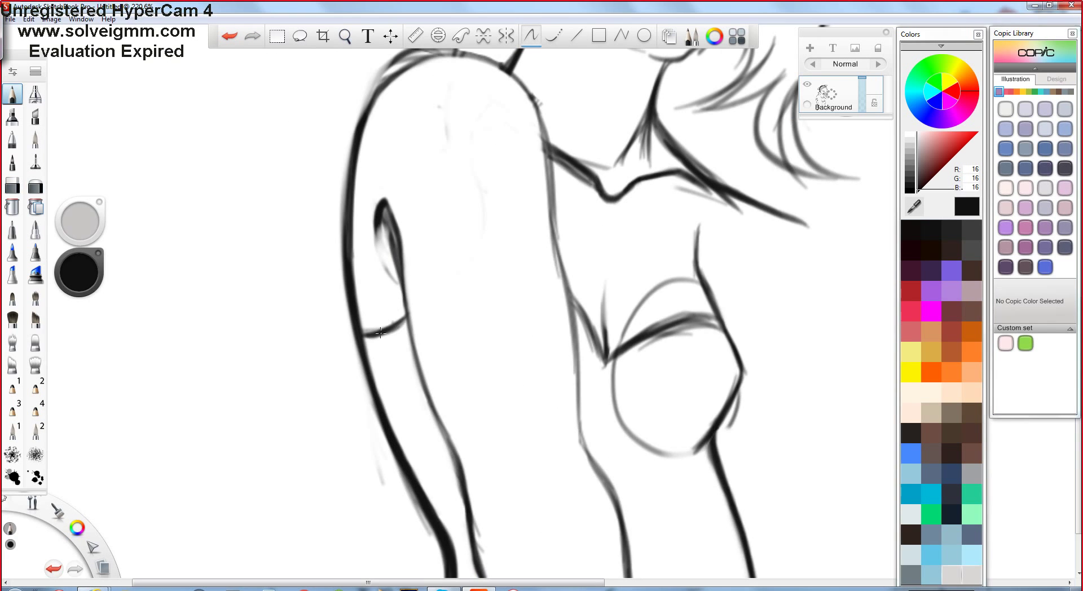
pyautogui.scroll(-5, 380, 333)
pyautogui.scroll(1, 363, 152)
pyautogui.scroll(4, 439, 399)
pyautogui.moveTo(390, 321)
pyautogui.mouseDown()
pyautogui.moveTo(379, 345)
pyautogui.moveTo(399, 348)
pyautogui.mouseUp()
pyautogui.hotkey('ctrl', 'z')
pyautogui.scroll(-4, 401, 348)
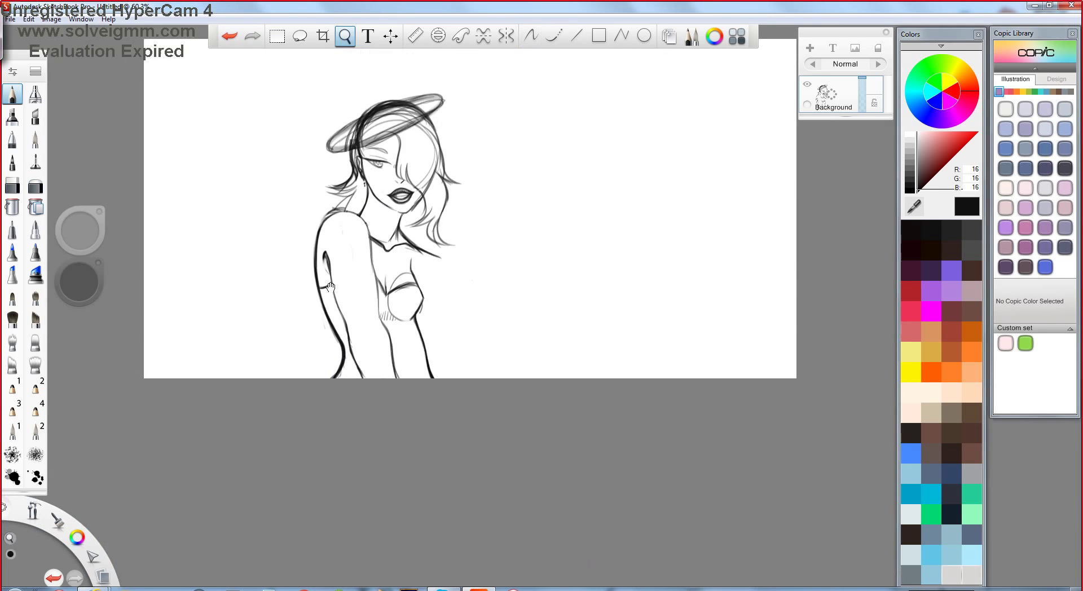
# Sketch long hair strands from behind the neck over the near shoulder, adding wispy tips behind the upper back.
pyautogui.scroll(3, 490, 228)
pyautogui.scroll(2, 490, 228)
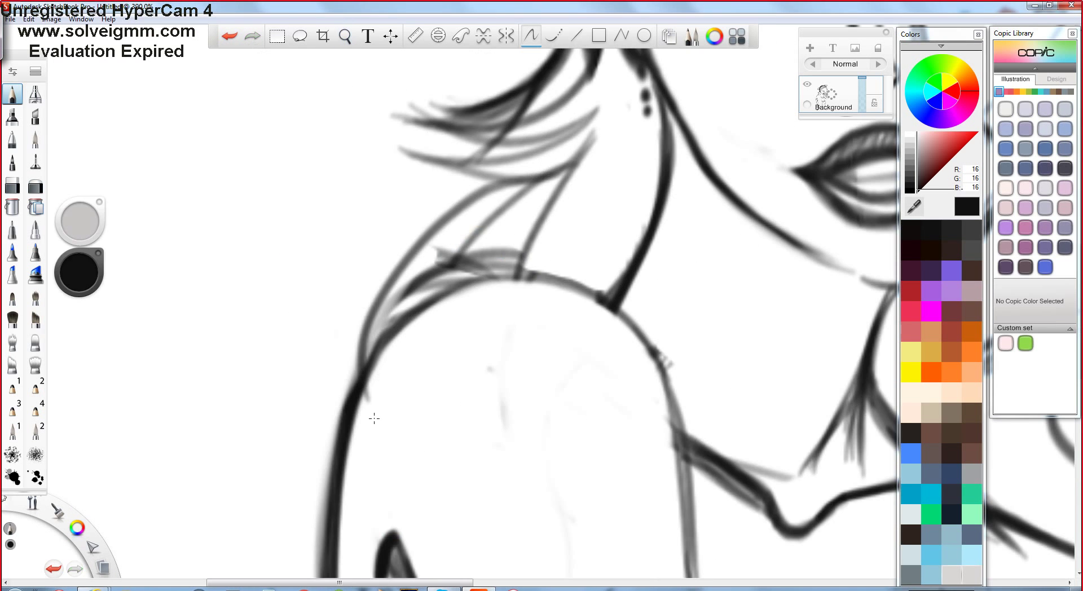
pyautogui.scroll(-3, 384, 215)
pyautogui.moveTo(379, 240)
pyautogui.mouseDown()
pyautogui.moveTo(652, 219)
pyautogui.moveTo(493, 169)
pyautogui.moveTo(497, 180)
pyautogui.mouseUp()
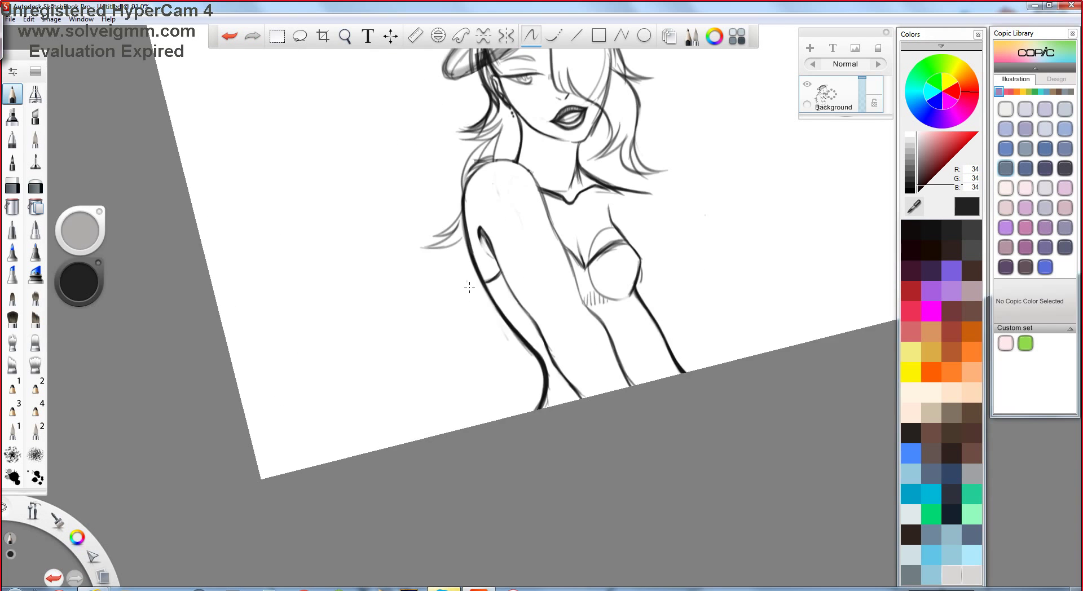
pyautogui.scroll(3, 470, 287)
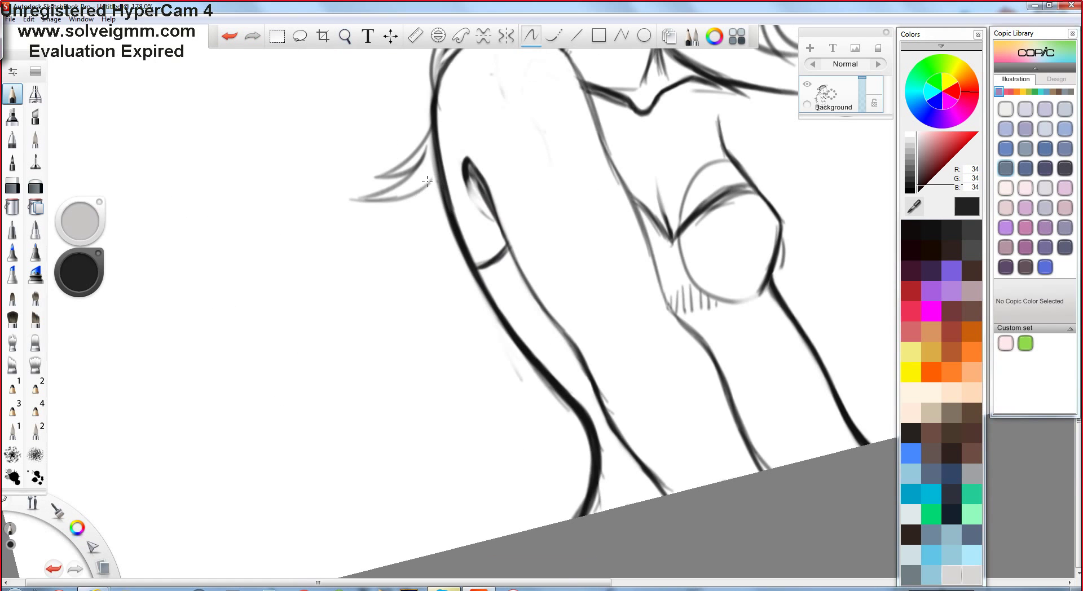
# Draw the long outer curve of the hair down behind the back, ending in curled wisps.
pyautogui.moveTo(374, 298); pyautogui.dragTo(425, 229)
pyautogui.scroll(2, 394, 207)
pyautogui.hotkey('ctrl', 'z')
pyautogui.moveTo(525, 83); pyautogui.dragTo(398, 290)
pyautogui.moveTo(423, 332); pyautogui.dragTo(464, 87)
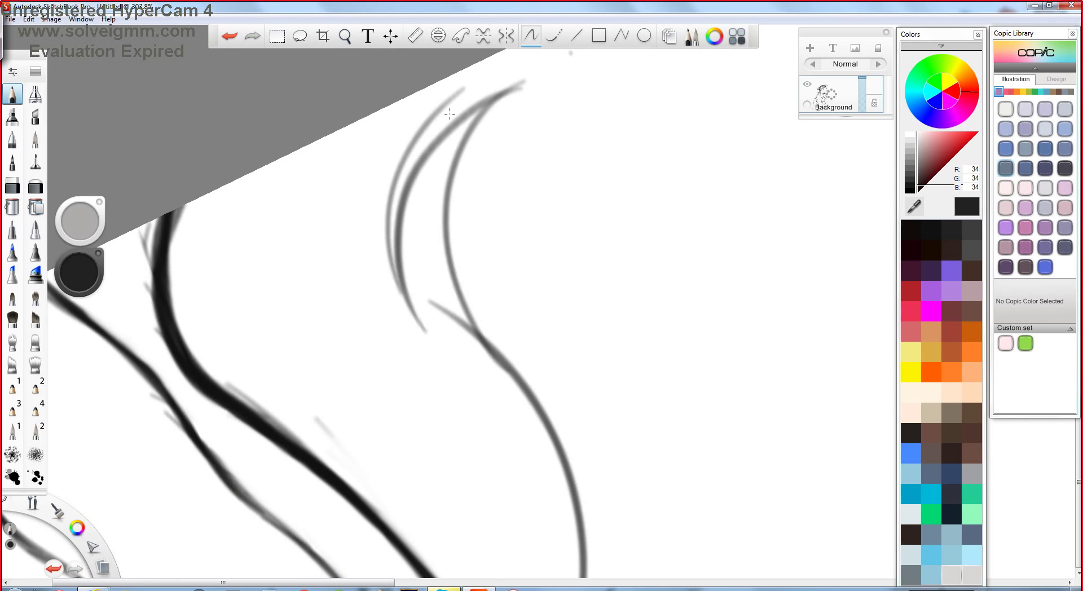
# Add another curved lock beside the curled hair tips, with a strand running down to the canvas edge.
pyautogui.click(17, 96)
pyautogui.moveTo(632, 316)
pyautogui.mouseDown()
pyautogui.moveTo(665, 350)
pyautogui.moveTo(677, 395)
pyautogui.mouseUp()
pyautogui.hotkey('ctrl', 'z')
pyautogui.moveTo(482, 290); pyautogui.dragTo(412, 184)
pyautogui.moveTo(461, 194); pyautogui.dragTo(450, 318)
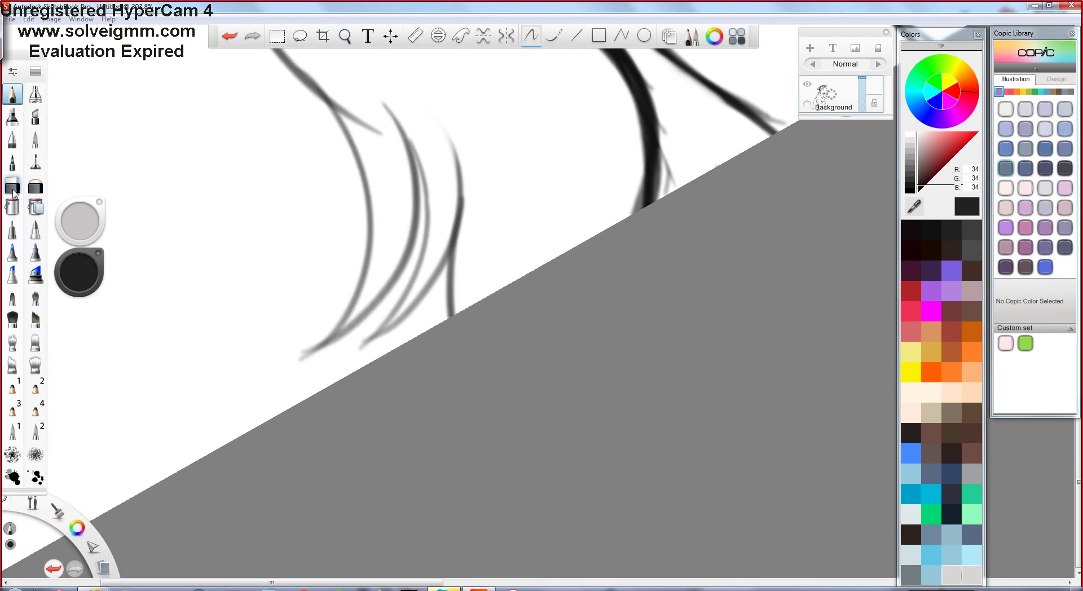
# Adjust the lower hair locks with the lasso and redraw the lowest strand as an outward curve reaching the canvas edge.
pyautogui.scroll(-5, 471, 117)
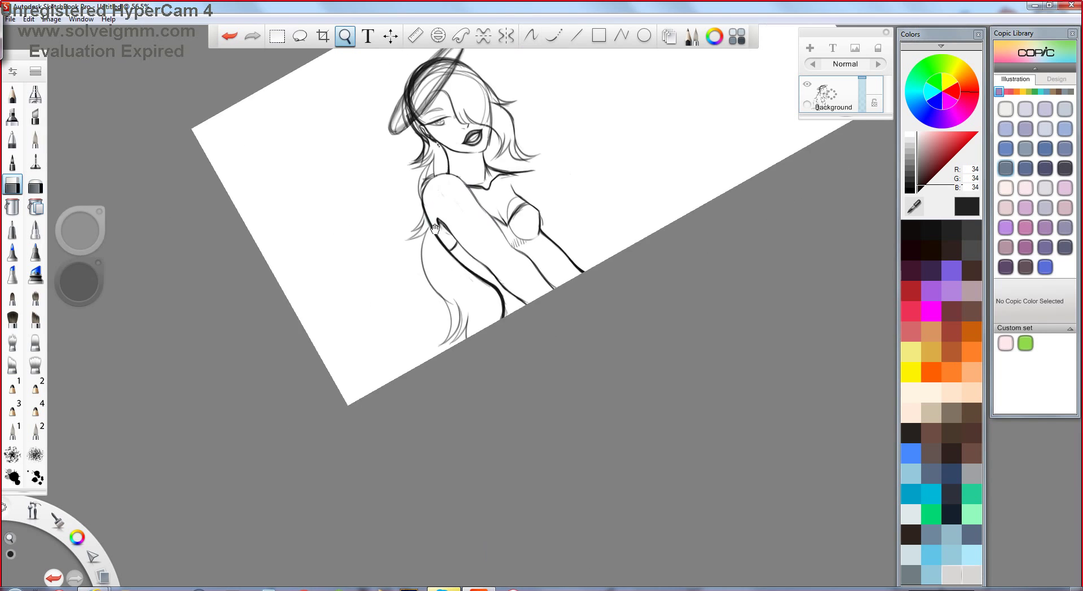
pyautogui.scroll(3, 472, 118)
pyautogui.hotkey('ctrl', 'z')
pyautogui.click(300, 36)
pyautogui.moveTo(384, 120)
pyautogui.mouseDown()
pyautogui.moveTo(338, 195)
pyautogui.moveTo(368, 241)
pyautogui.moveTo(360, 232)
pyautogui.mouseUp()
pyautogui.scroll(4, 380, 295)
pyautogui.press('b')
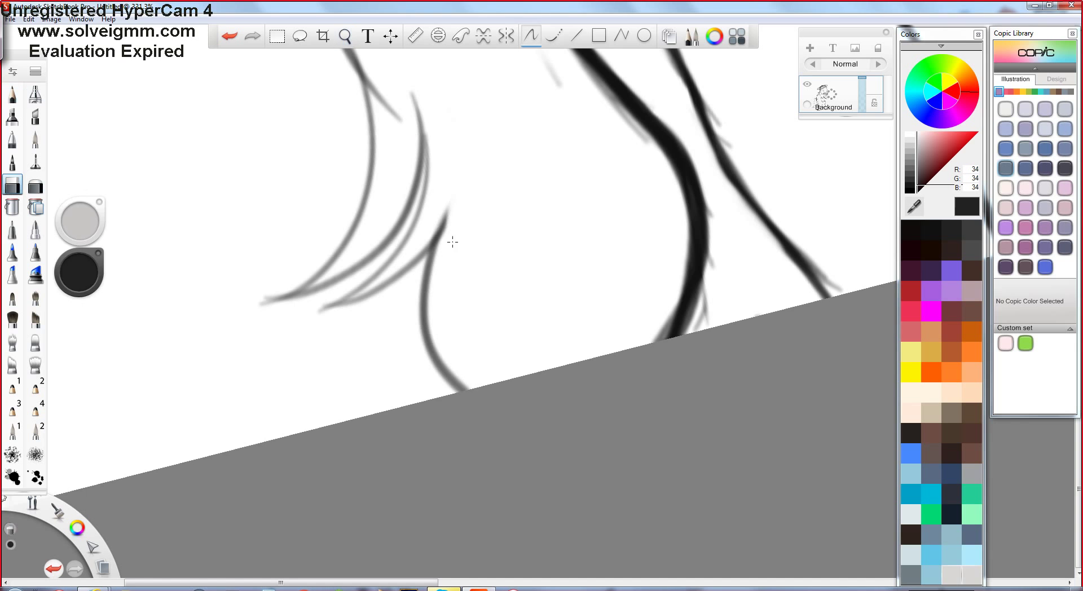
# Draw the far shoulder's rounded contour from the collarbone down to the upper arm.
pyautogui.scroll(-8, 453, 242)
pyautogui.scroll(2, 429, 245)
pyautogui.scroll(-2, 406, 248)
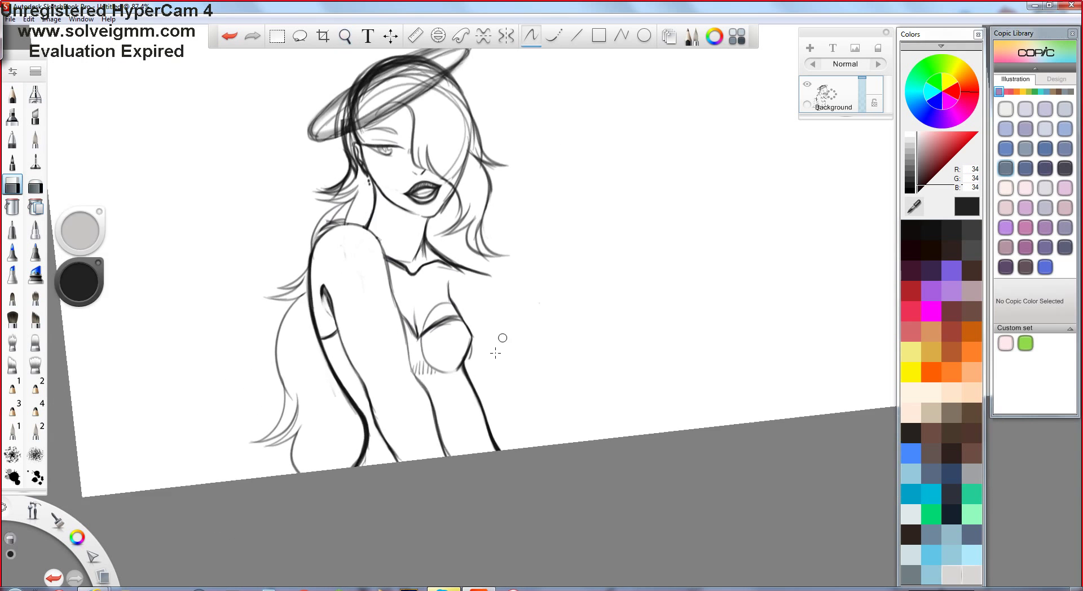
pyautogui.scroll(2, 406, 248)
pyautogui.press('e')
pyautogui.scroll(1, 354, 116)
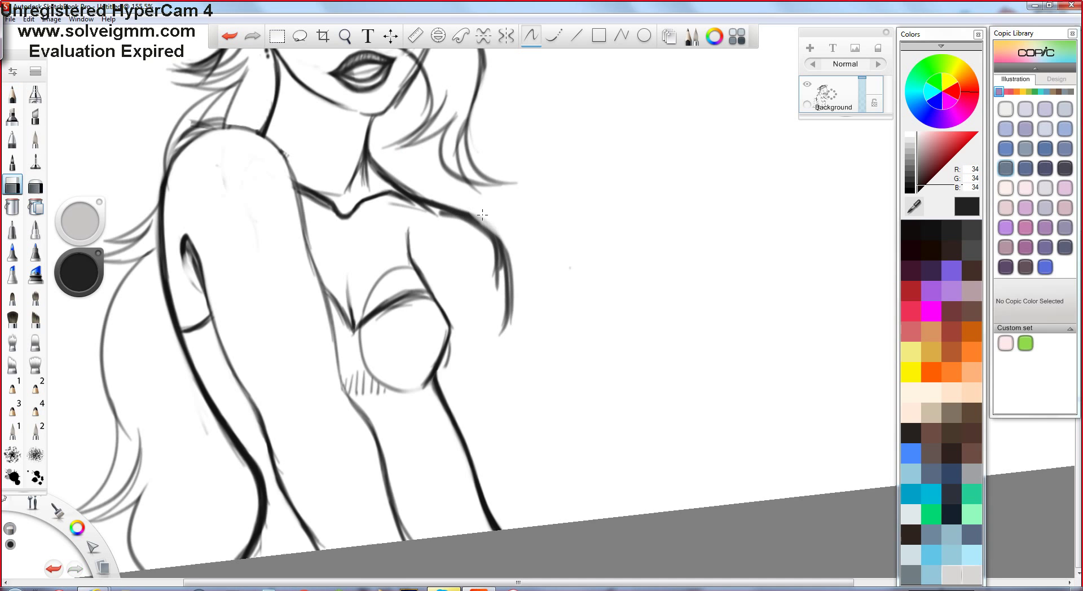
# Smooth the far shoulder's curve and extend the outer arm contour below it with tapering strokes.
pyautogui.press('e')
pyautogui.scroll(3, 491, 315)
pyautogui.moveTo(361, 333); pyautogui.dragTo(395, 127)
pyautogui.moveTo(418, 423)
pyautogui.mouseDown()
pyautogui.moveTo(453, 130)
pyautogui.moveTo(459, 150)
pyautogui.moveTo(411, 382)
pyautogui.moveTo(368, 181)
pyautogui.moveTo(570, 193)
pyautogui.moveTo(568, 308)
pyautogui.mouseUp()
pyautogui.press('e')
pyautogui.press('e')
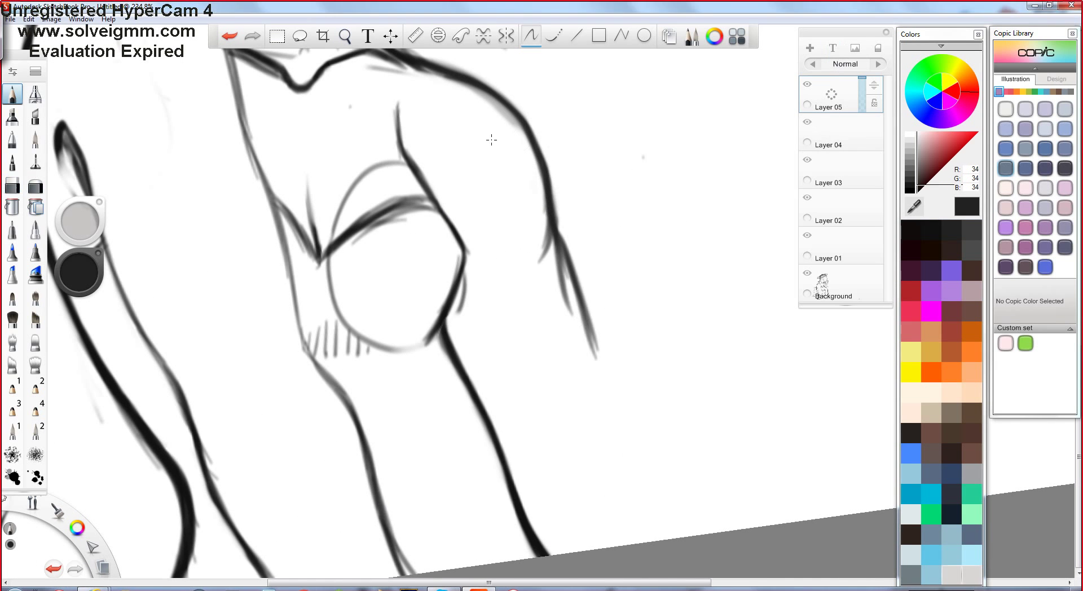
pyautogui.moveTo(491, 138); pyautogui.dragTo(439, 110)
pyautogui.moveTo(528, 254); pyautogui.dragTo(500, 133)
pyautogui.moveTo(545, 362); pyautogui.dragTo(495, 199)
pyautogui.hotkey('ctrl', 'z')
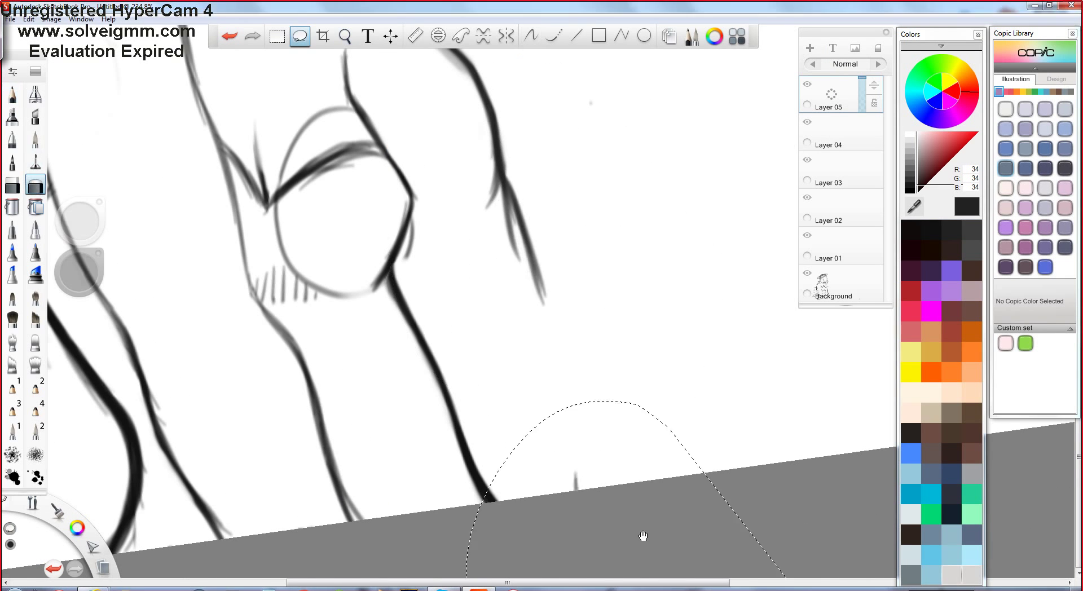
pyautogui.hotkey('ctrl', 'z')
# Extend the far arm's outer contour toward the canvas's bottom edge on the Background layer and erase its frayed strokes.
pyautogui.moveTo(559, 398); pyautogui.dragTo(510, 224)
pyautogui.moveTo(560, 455); pyautogui.dragTo(571, 490)
pyautogui.press('e')
pyautogui.scroll(3, 559, 454)
pyautogui.scroll(-2, 350, 285)
pyautogui.press('e')
pyautogui.hotkey('ctrl', 'z')
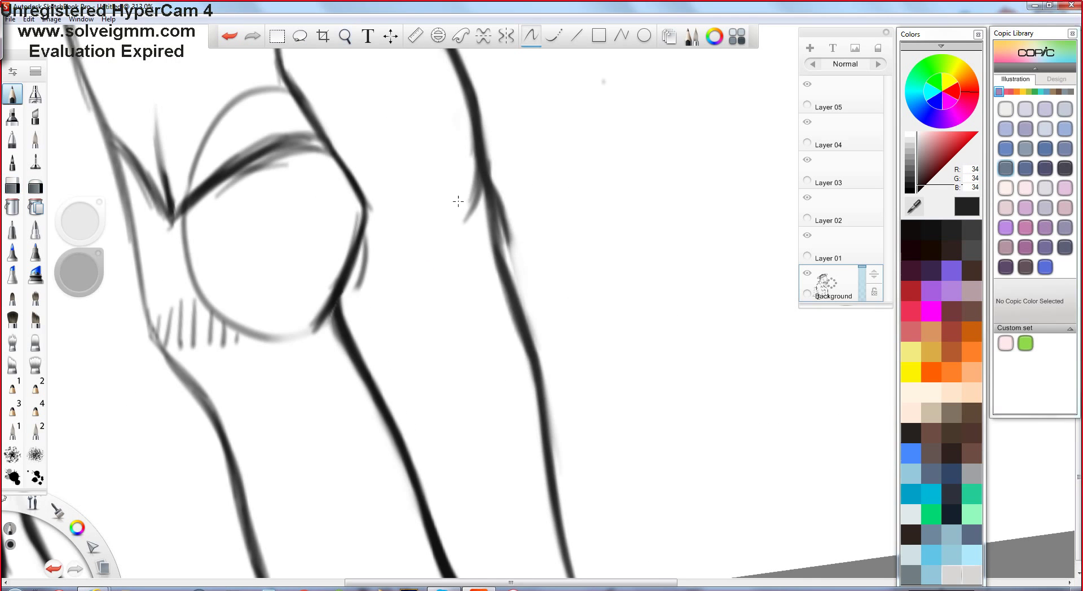
# Reposition the far arm's lower contour with the lasso and darken the join with the upper arm.
pyautogui.scroll(-3, 457, 226)
pyautogui.scroll(2, 455, 358)
pyautogui.click(300, 36)
pyautogui.moveTo(424, 242)
pyautogui.mouseDown()
pyautogui.moveTo(469, 179)
pyautogui.moveTo(402, 107)
pyautogui.mouseUp()
pyautogui.moveTo(418, 169); pyautogui.dragTo(415, 161)
pyautogui.moveTo(423, 246)
pyautogui.mouseDown()
pyautogui.moveTo(420, 370)
pyautogui.moveTo(416, 226)
pyautogui.mouseUp()
pyautogui.scroll(2, 415, 182)
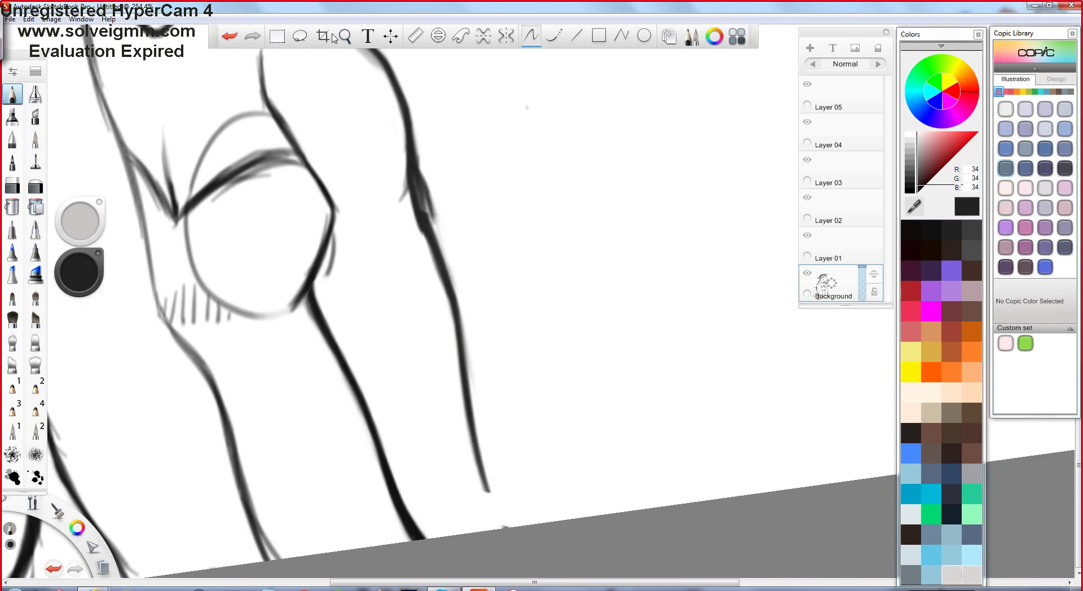
# Clean up the thick overlap on the far arm's outer contour and extend the line toward the canvas's lower edge.
pyautogui.moveTo(434, 282); pyautogui.dragTo(431, 261)
pyautogui.press('e')
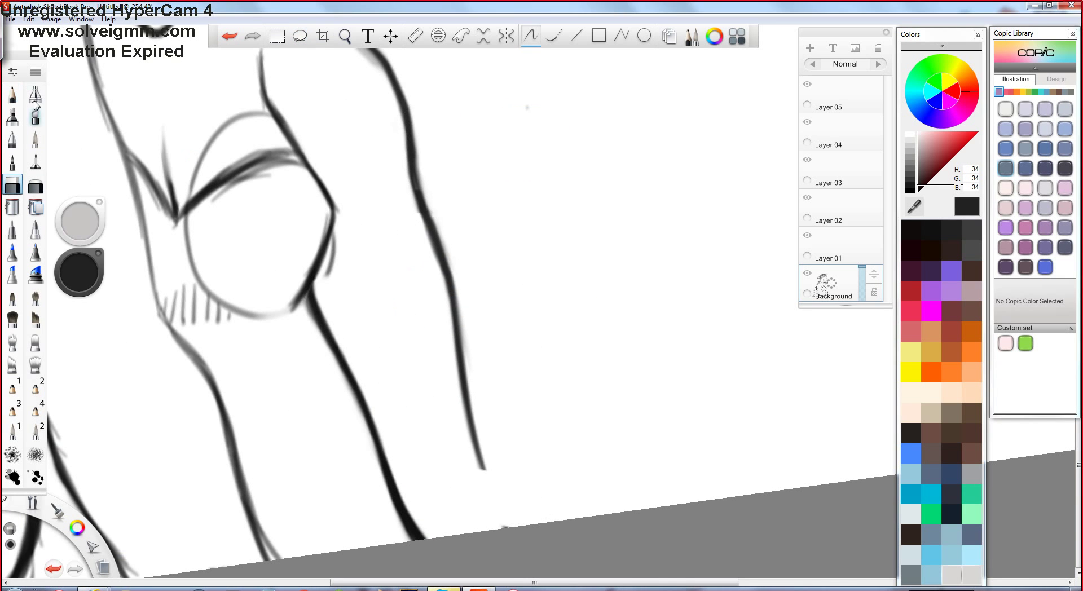
pyautogui.hotkey('ctrl', 'z')
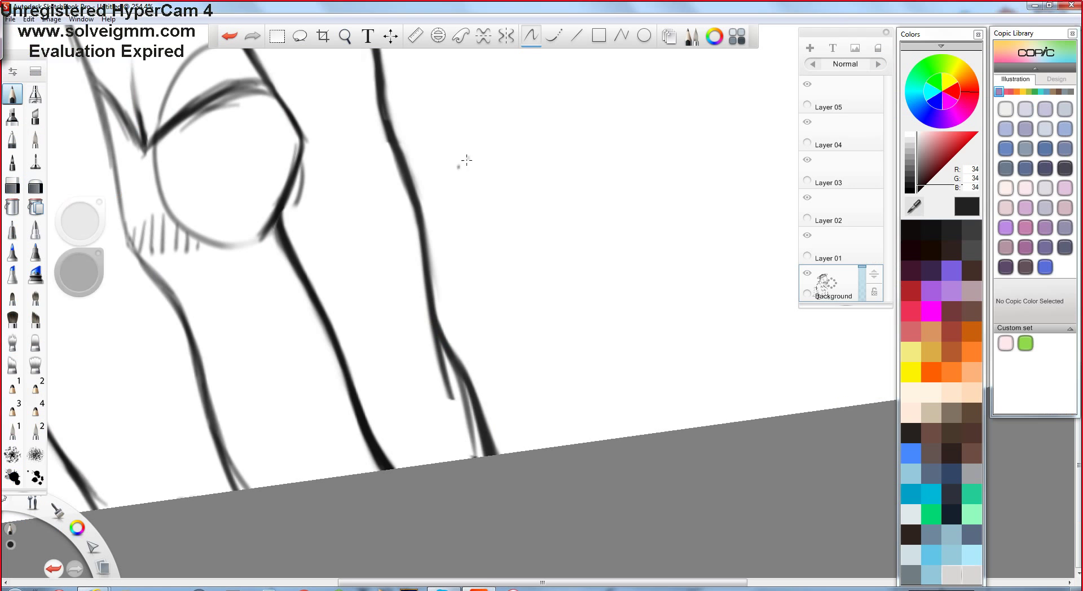
pyautogui.scroll(-7, 352, 169)
pyautogui.scroll(10, 352, 169)
pyautogui.hotkey('ctrl', 'z')
# Redraw the far forearm's contour down to the canvas edge and erase the surplus strokes around it.
pyautogui.moveTo(559, 225); pyautogui.dragTo(601, 420)
pyautogui.click(12, 185)
pyautogui.moveTo(491, 217)
pyautogui.mouseDown()
pyautogui.moveTo(556, 322)
pyautogui.moveTo(554, 310)
pyautogui.moveTo(587, 395)
pyautogui.mouseUp()
pyautogui.scroll(-10, 505, 237)
pyautogui.scroll(4, 505, 237)
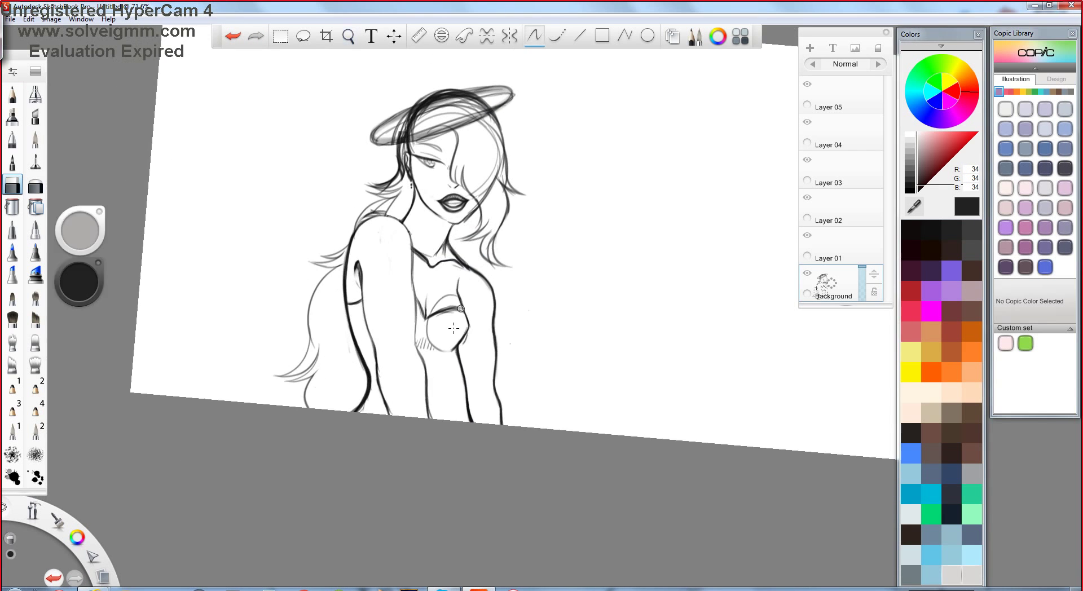
# Draw long wavy hair strands with flicked ends falling beside the far shoulder.
pyautogui.press('e')
pyautogui.scroll(1, 493, 183)
pyautogui.moveTo(510, 164); pyautogui.dragTo(488, 317)
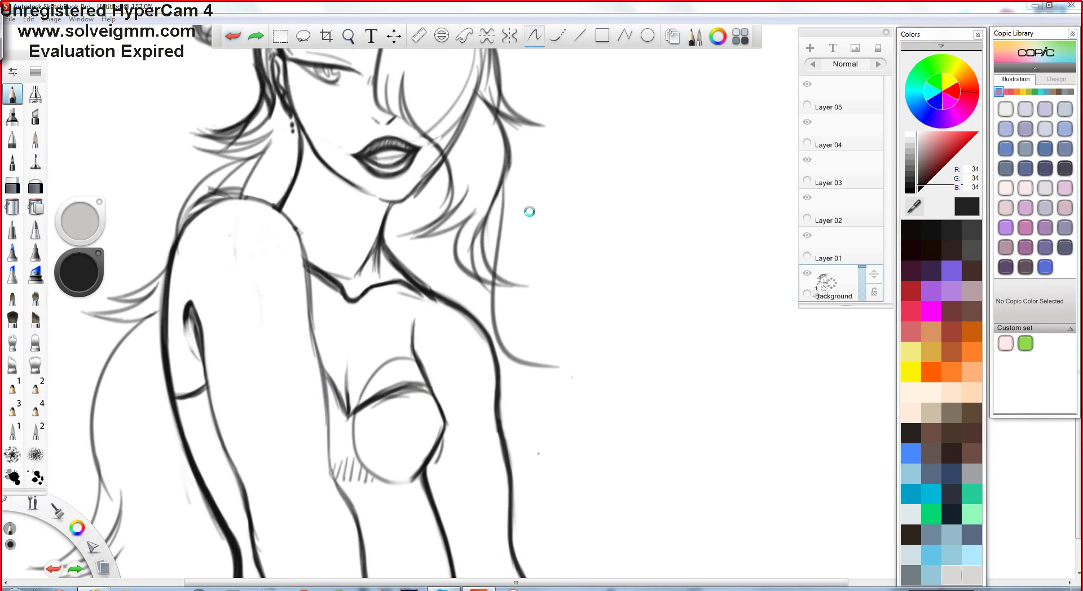
pyautogui.moveTo(516, 187); pyautogui.dragTo(508, 418)
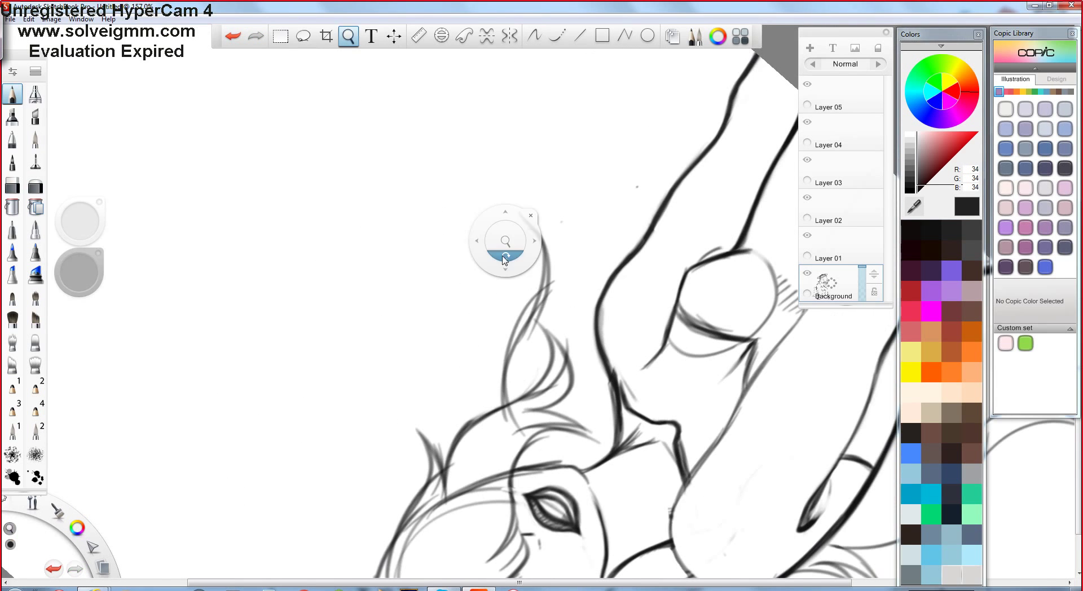
pyautogui.moveTo(505, 241); pyautogui.dragTo(550, 277)
pyautogui.moveTo(522, 339); pyautogui.dragTo(485, 435)
pyautogui.moveTo(442, 283); pyautogui.dragTo(485, 304)
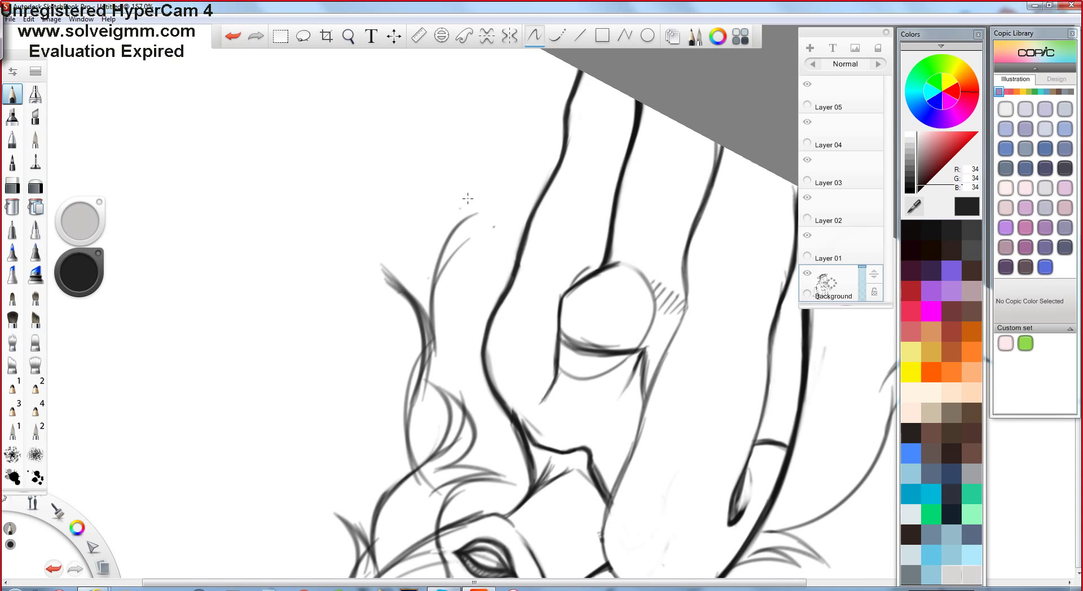
# Extend the far-side hair in long loose waves past the arm to the canvas's lower edge.
pyautogui.press('space')
pyautogui.moveTo(474, 116)
pyautogui.mouseDown()
pyautogui.moveTo(568, 225)
pyautogui.moveTo(497, 266)
pyautogui.mouseUp()
pyautogui.moveTo(604, 284); pyautogui.dragTo(435, 222)
pyautogui.moveTo(370, 214); pyautogui.dragTo(397, 191)
pyautogui.moveTo(373, 273); pyautogui.dragTo(547, 291)
# Draw a curved hair strand from under the hat brim down to the temple beside the ear.
pyautogui.press('space')
pyautogui.moveTo(381, 269)
pyautogui.mouseDown()
pyautogui.moveTo(588, 460)
pyautogui.moveTo(430, 205)
pyautogui.moveTo(381, 255)
pyautogui.mouseUp()
pyautogui.hotkey('ctrl', 'z')
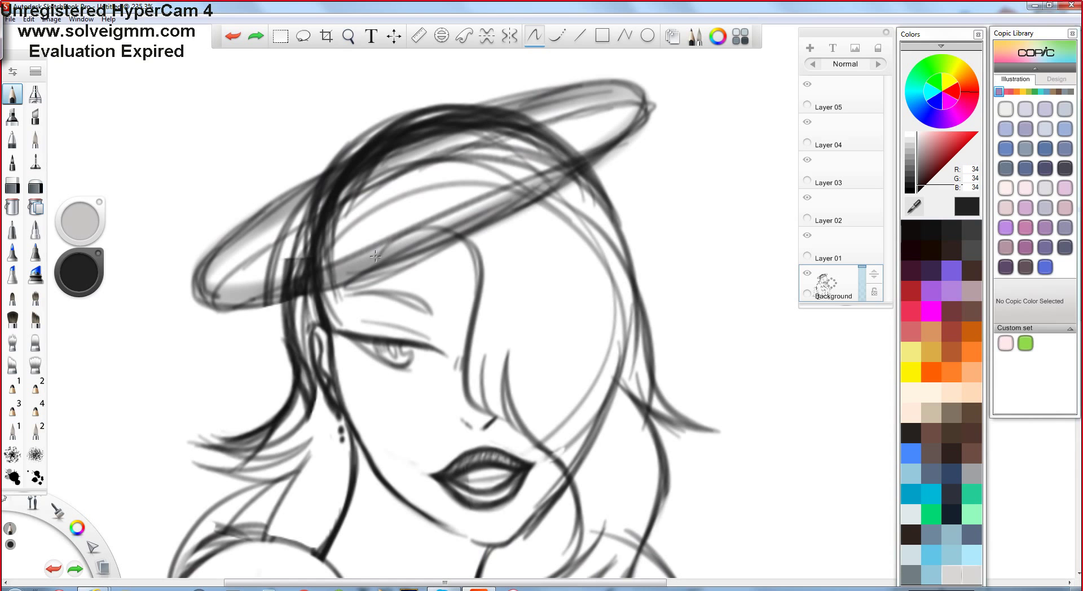
pyautogui.press('space')
pyautogui.moveTo(361, 256)
pyautogui.mouseDown()
pyautogui.moveTo(358, 174)
pyautogui.moveTo(338, 254)
pyautogui.moveTo(315, 286)
pyautogui.mouseUp()
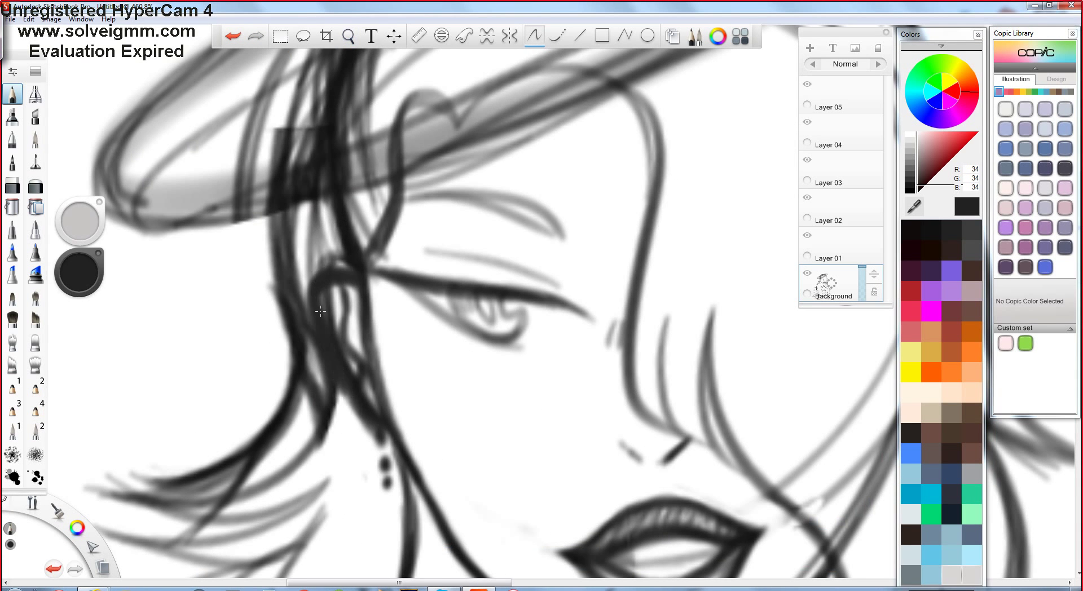
# Sketch an upturned curve on the far side of the hat brim with bold overlapping strokes.
pyautogui.press('space')
pyautogui.moveTo(841, 513)
pyautogui.mouseDown()
pyautogui.moveTo(772, 380)
pyautogui.moveTo(548, 288)
pyautogui.mouseUp()
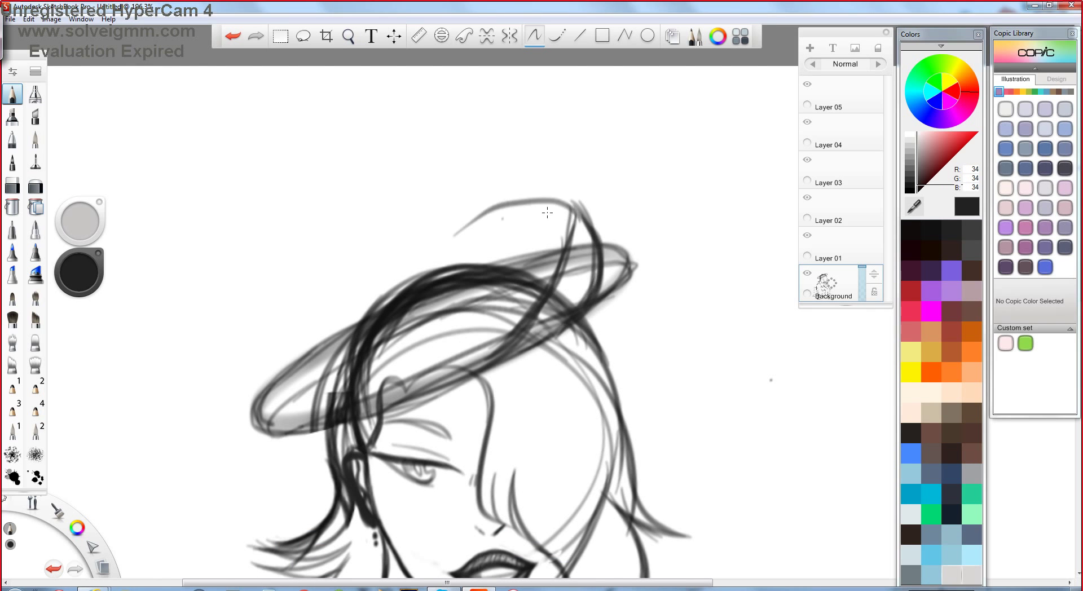
pyautogui.click(231, 36)
pyautogui.press('space')
pyautogui.moveTo(583, 229); pyautogui.dragTo(558, 256)
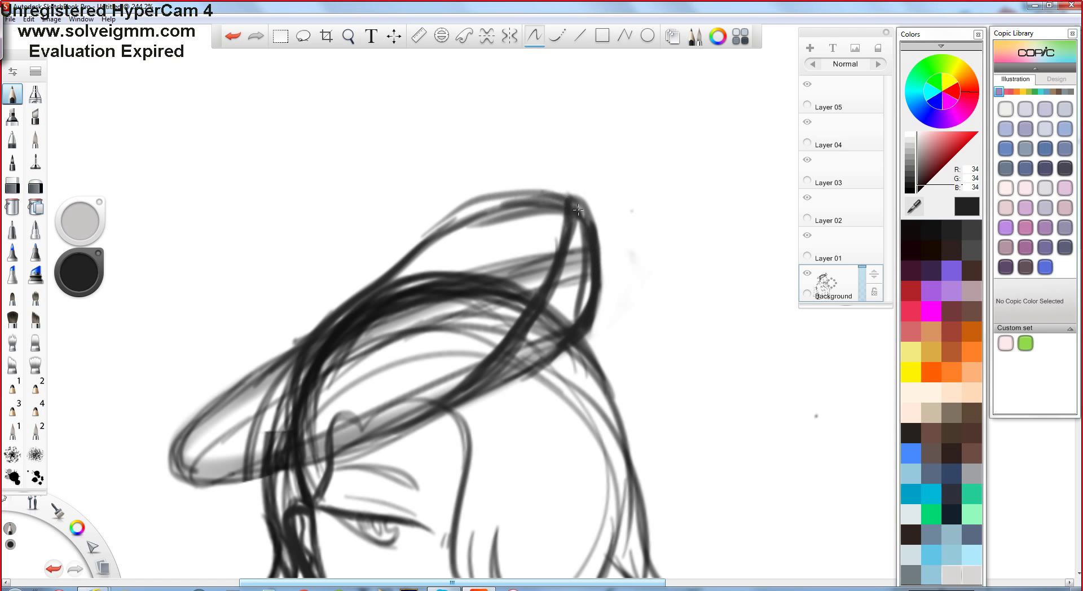
# Draw the hat's tall crown with a pinched, dented top and a band above the brim.
pyautogui.press('e')
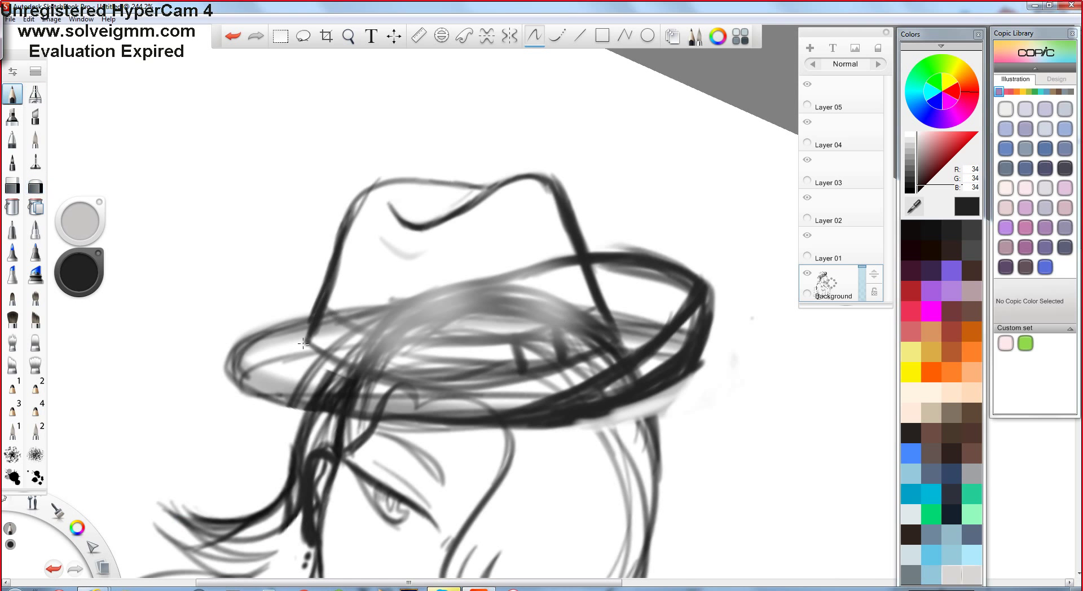
pyautogui.scroll(-3, 615, 341)
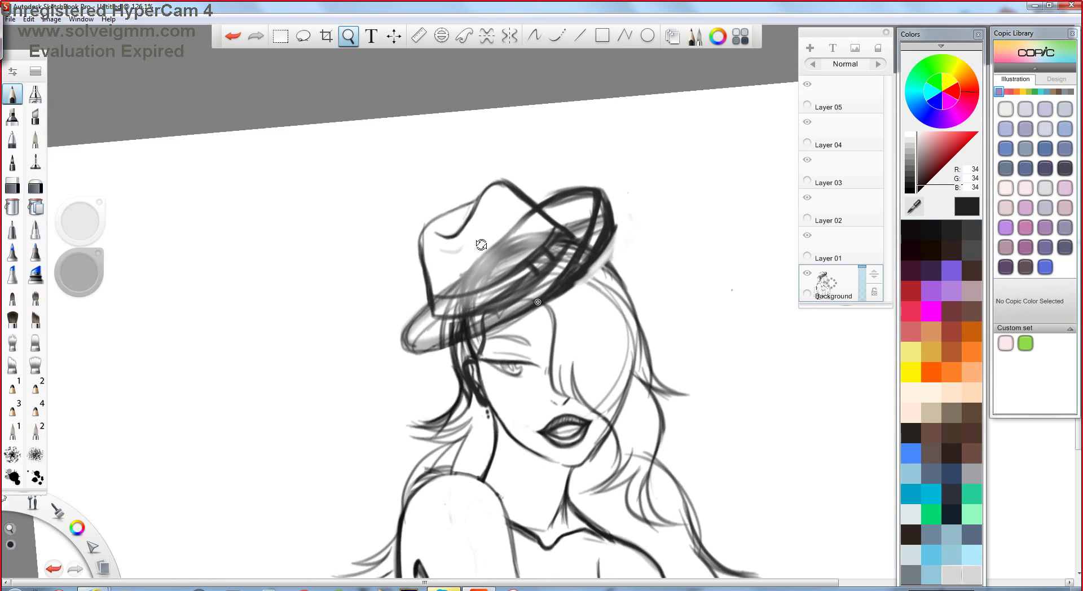
pyautogui.scroll(3, 431, 115)
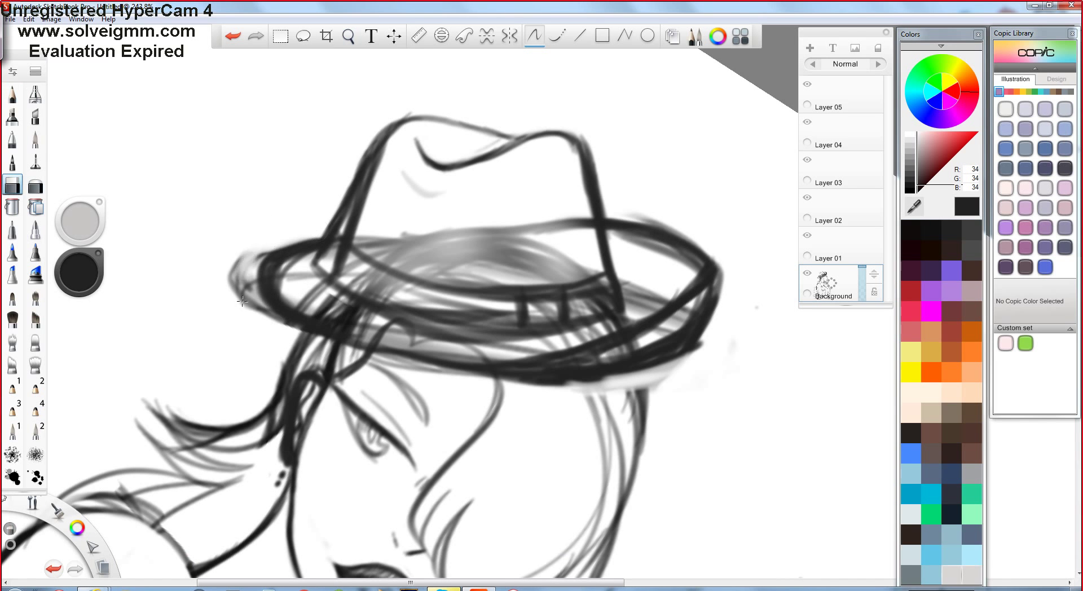
# Reshape the hat brim by erasing its old outer edges and redrawing a tighter, rounded contour.
pyautogui.moveTo(321, 199); pyautogui.dragTo(219, 177)
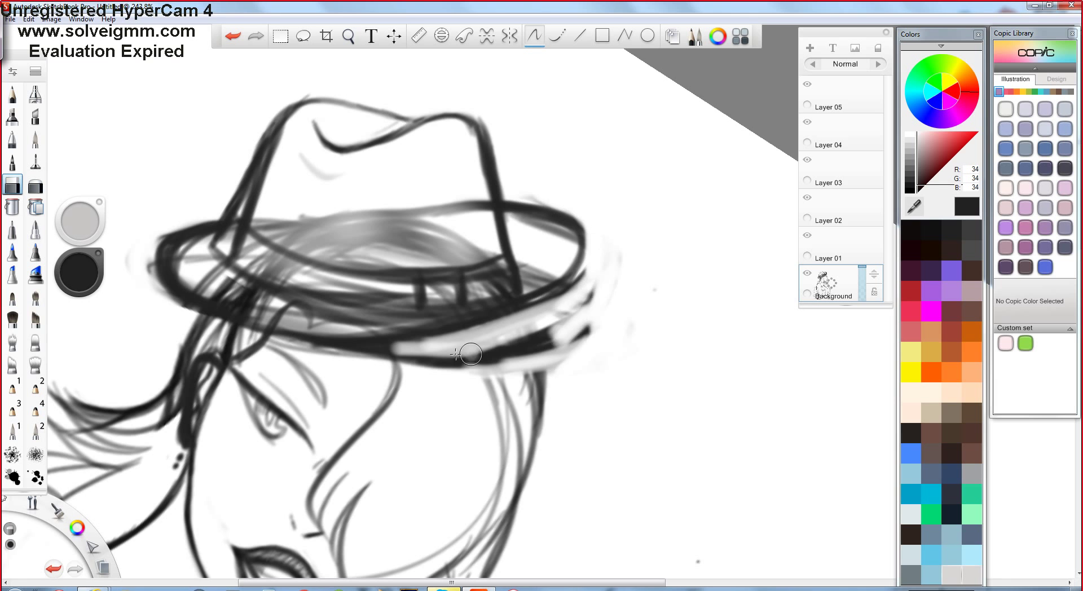
pyautogui.moveTo(470, 278)
pyautogui.mouseDown()
pyautogui.moveTo(542, 178)
pyautogui.moveTo(321, 305)
pyautogui.mouseUp()
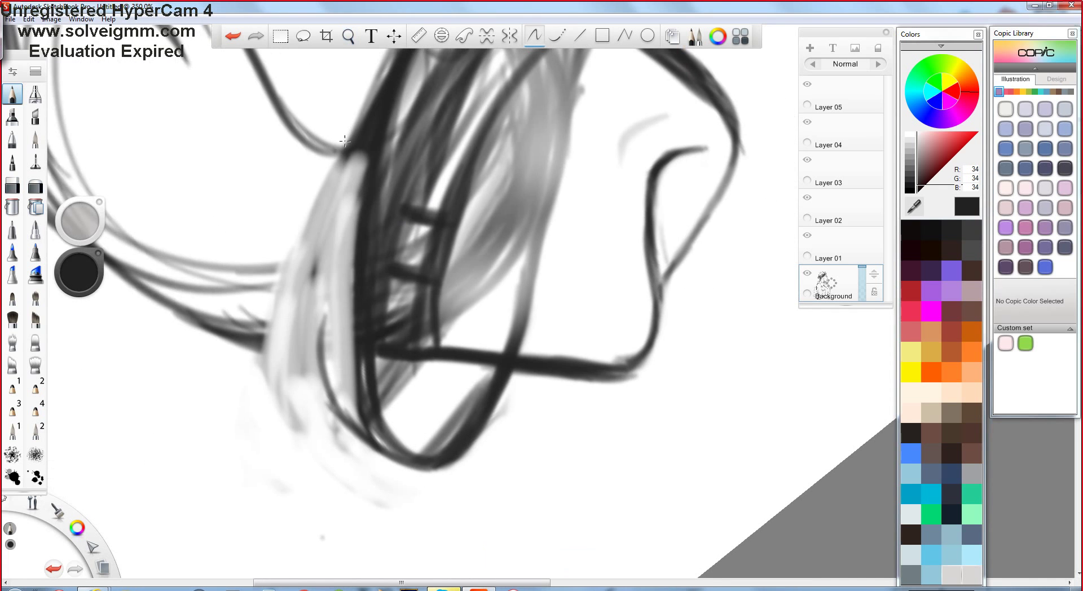
pyautogui.hotkey('ctrl', 'z')
pyautogui.moveTo(319, 295)
pyautogui.mouseDown()
pyautogui.moveTo(677, 121)
pyautogui.moveTo(457, 152)
pyautogui.mouseUp()
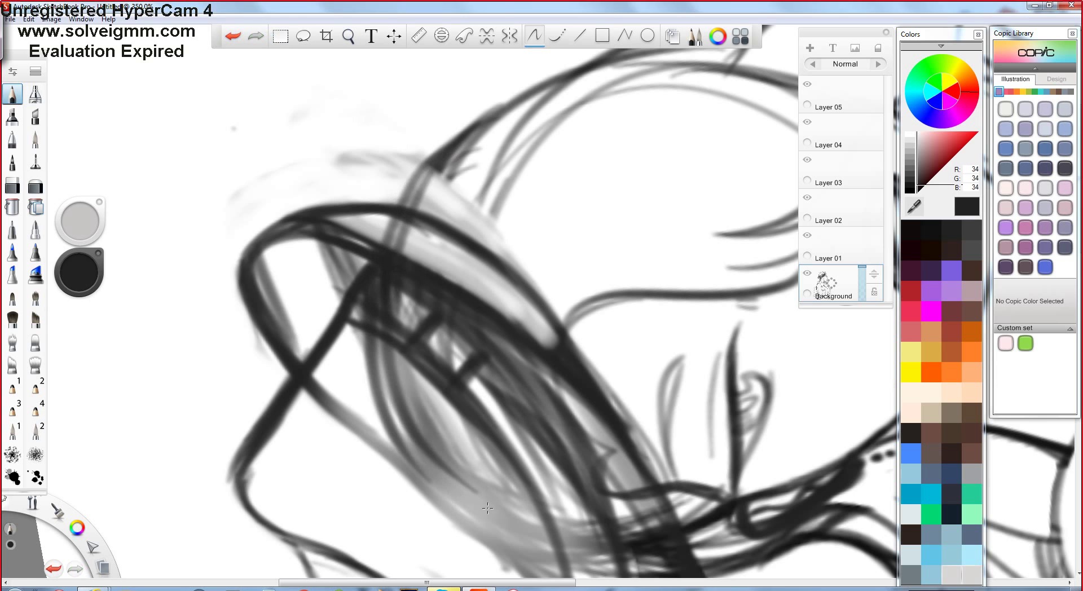
pyautogui.moveTo(417, 140); pyautogui.dragTo(391, 85)
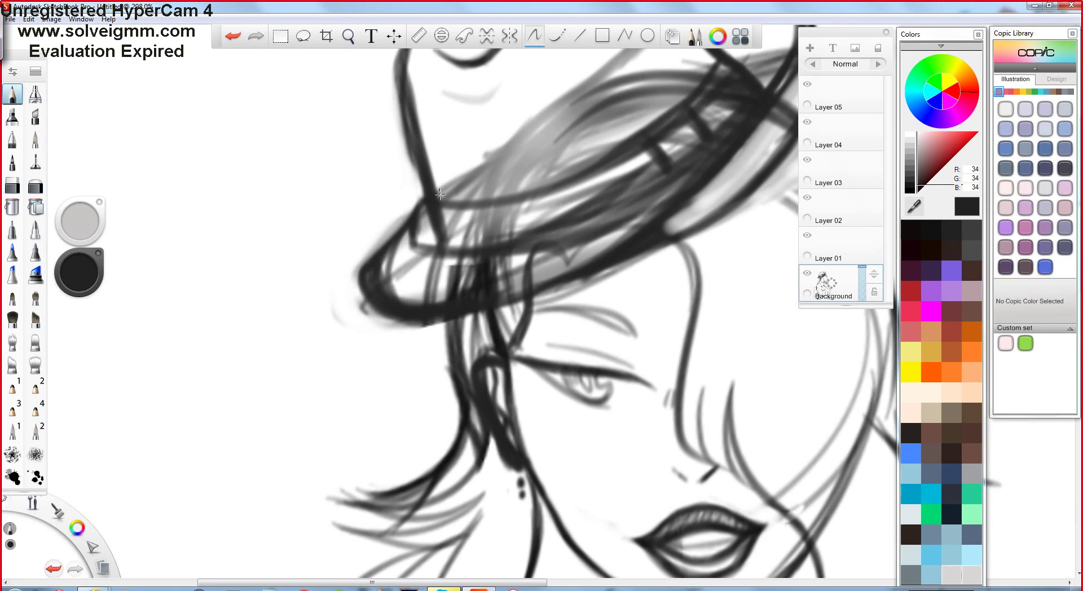
pyautogui.moveTo(372, 144); pyautogui.dragTo(387, 181)
# Lower the Background layer's opacity to fade the sketch, and select Layer 04 with a fine brush for inking.
pyautogui.press('c')
pyautogui.click(480, 217)
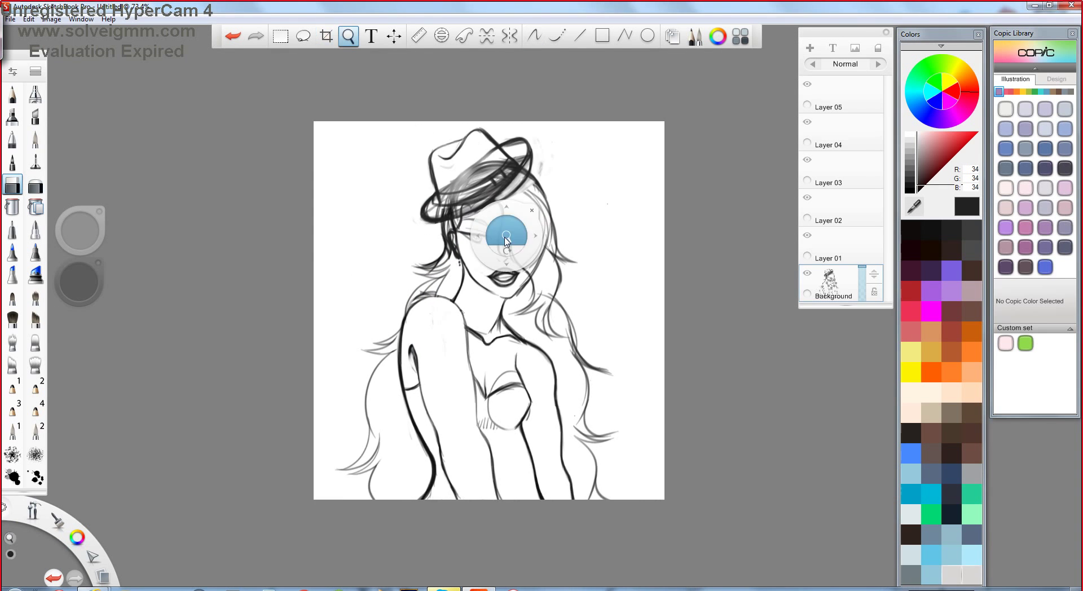
pyautogui.moveTo(835, 282); pyautogui.dragTo(867, 249)
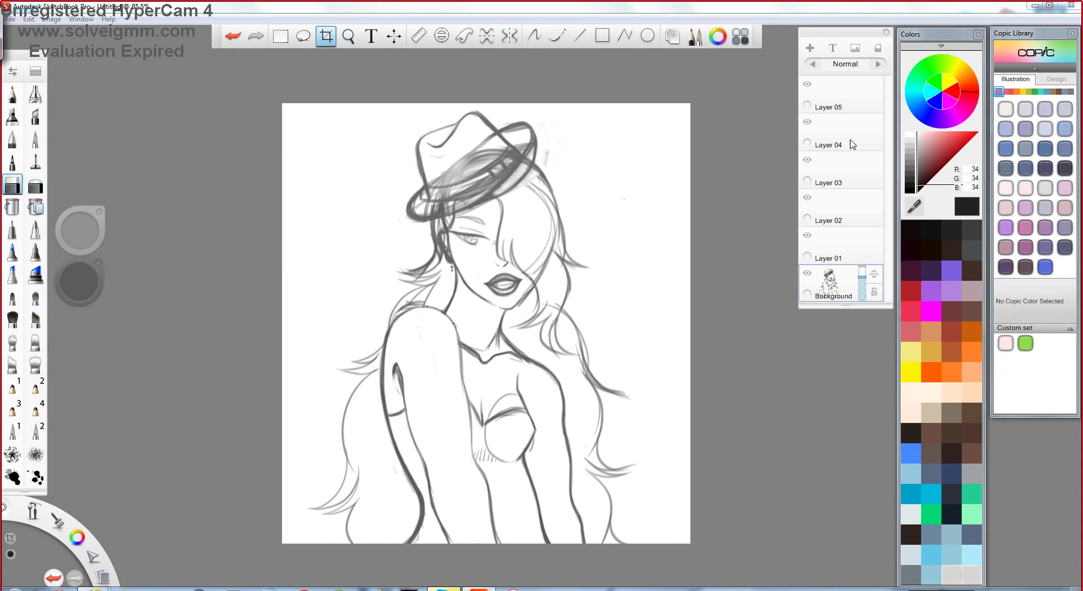
pyautogui.press('Escape')
pyautogui.doubleClick(35, 139)
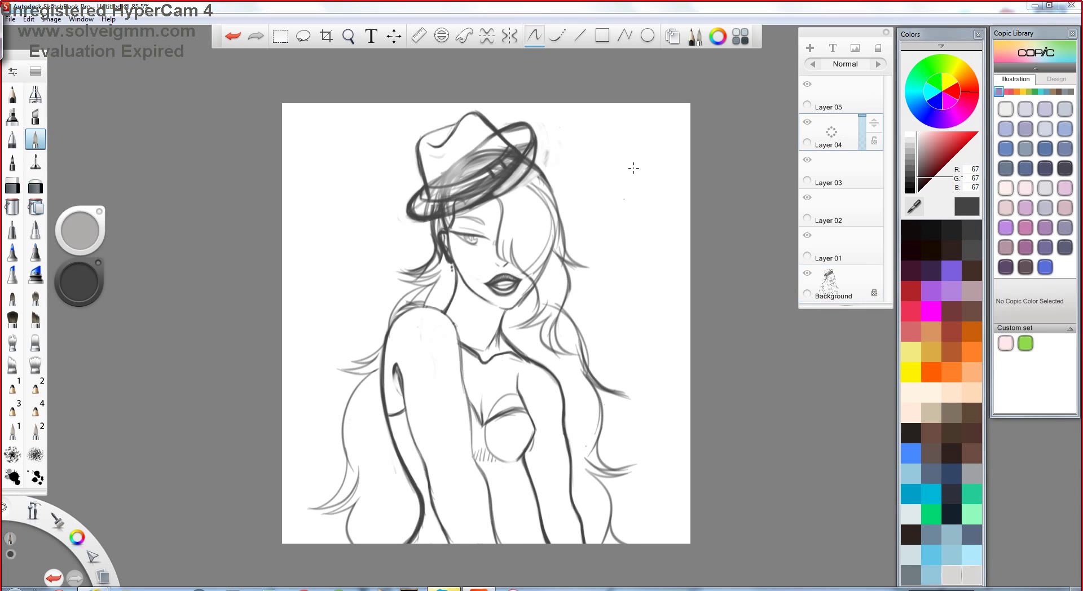
pyautogui.hotkey('ctrl', 'z')
# Ink the hat brim's lower front edge in near-black on Layer 04 and fade the Background sketch further.
pyautogui.moveTo(549, 206)
pyautogui.mouseDown()
pyautogui.moveTo(550, 232)
pyautogui.moveTo(749, 387)
pyautogui.moveTo(546, 126)
pyautogui.moveTo(491, 131)
pyautogui.moveTo(444, 77)
pyautogui.moveTo(387, 295)
pyautogui.moveTo(778, 218)
pyautogui.mouseUp()
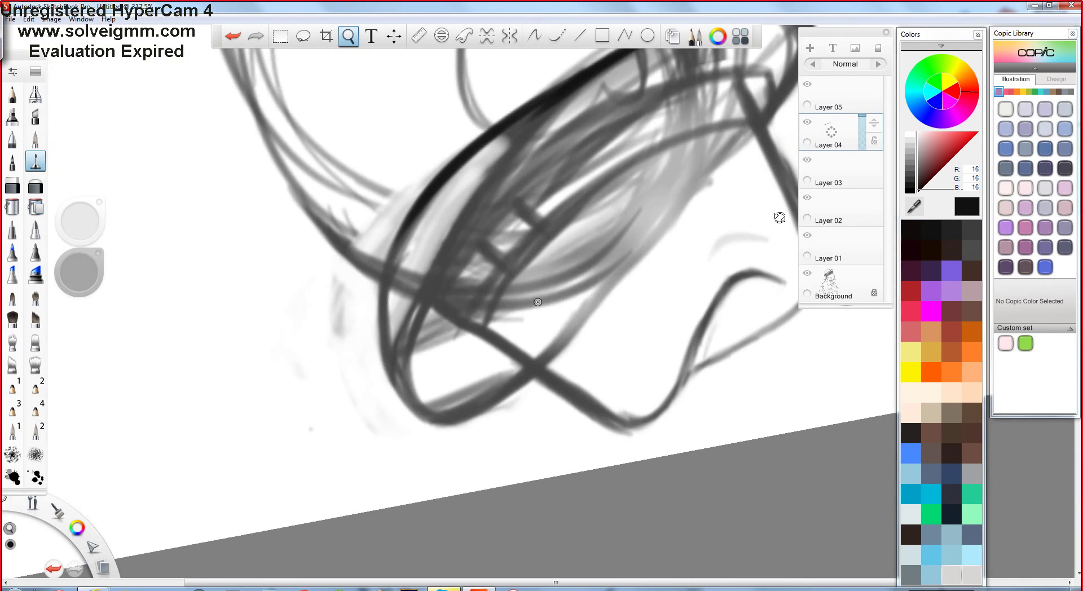
pyautogui.click(874, 143)
pyautogui.press('e')
pyautogui.scroll(5, 582, 27)
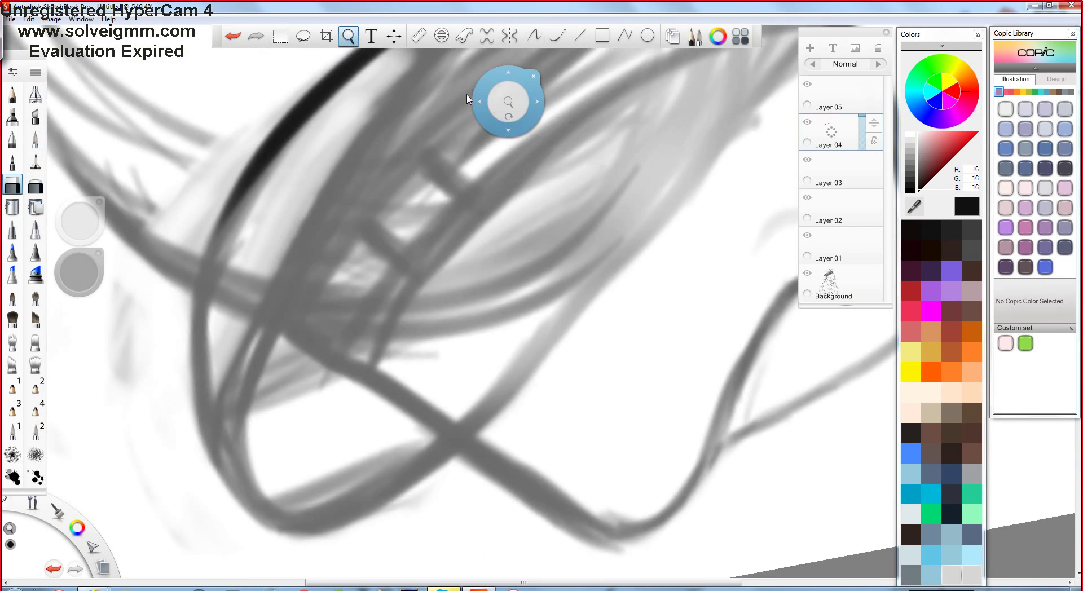
pyautogui.scroll(-3, 501, 172)
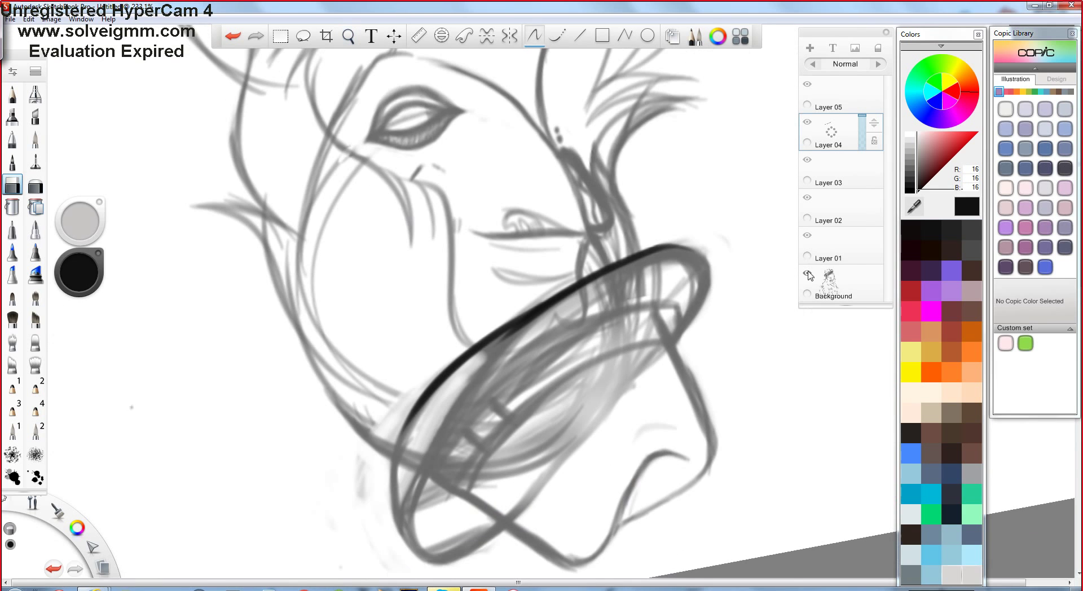
pyautogui.scroll(2, 404, 304)
pyautogui.press('b')
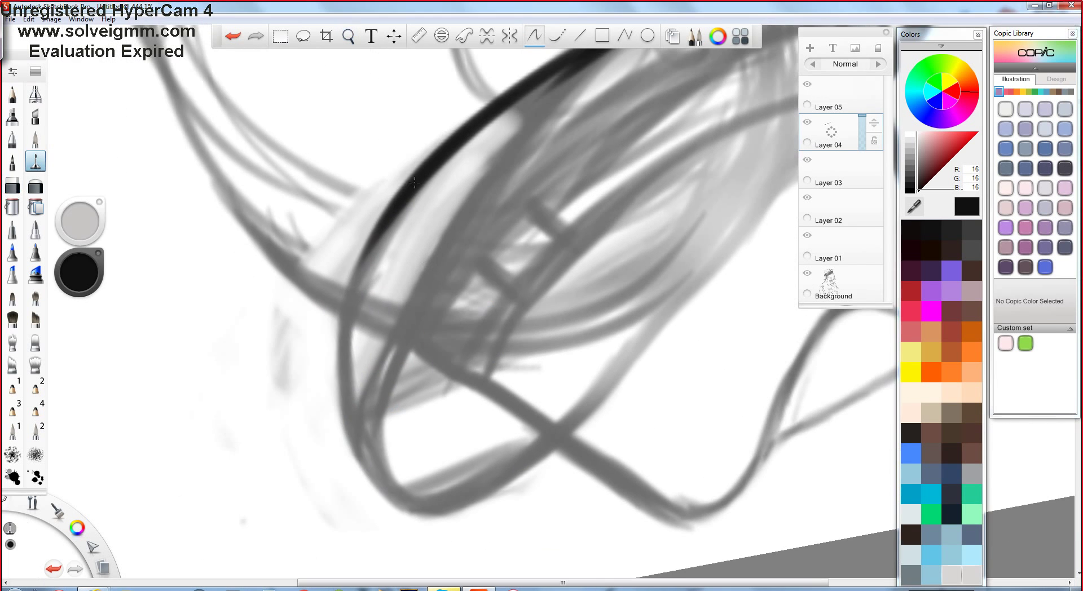
# Ink the brim's outer line around its rounded far tip, comparing stroke attempts with undo and redo.
pyautogui.moveTo(361, 197); pyautogui.dragTo(409, 528)
pyautogui.hotkey('ctrl', 'z')
pyautogui.hotkey('ctrl', 'y')
pyautogui.hotkey('ctrl', 'z')
pyautogui.hotkey('ctrl', 'y')
pyautogui.hotkey('ctrl', 'z')
pyautogui.hotkey('ctrl', 'y')
pyautogui.hotkey('ctrl', 'z')
pyautogui.hotkey('ctrl', 'y')
pyautogui.press('space')
pyautogui.moveTo(368, 212)
pyautogui.mouseDown()
pyautogui.moveTo(339, 169)
pyautogui.moveTo(319, 226)
pyautogui.moveTo(304, 186)
pyautogui.moveTo(432, 416)
pyautogui.mouseUp()
pyautogui.hotkey('ctrl', 'z')
pyautogui.moveTo(305, 121)
pyautogui.mouseDown()
pyautogui.moveTo(265, 229)
pyautogui.moveTo(279, 325)
pyautogui.moveTo(323, 131)
pyautogui.mouseUp()
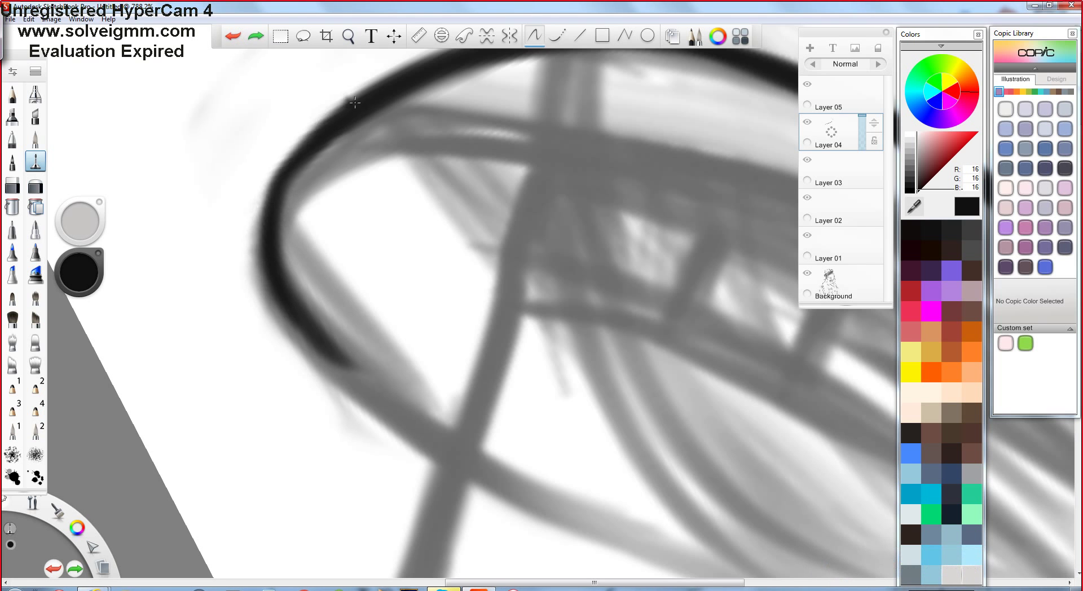
# Continue the inked brim line from the far tip to the crown's side, and refine it with the Hard Eraser.
pyautogui.moveTo(272, 212); pyautogui.dragTo(293, 148)
pyautogui.hotkey('ctrl', 'z')
pyautogui.hotkey('ctrl', 'y')
pyautogui.hotkey('ctrl', 'z')
pyautogui.hotkey('ctrl', 'y')
pyautogui.press('e')
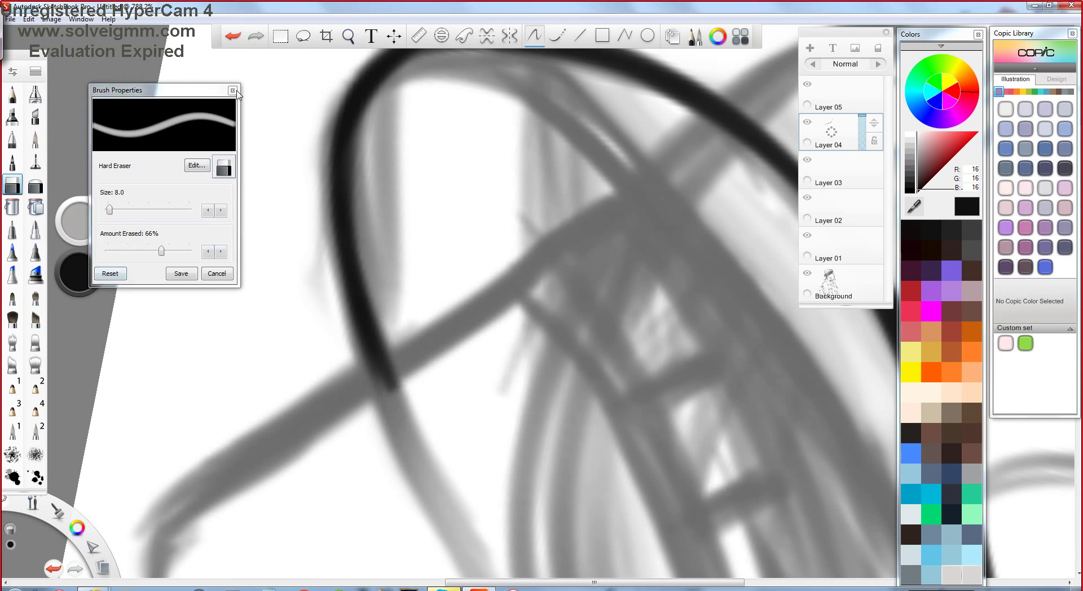
pyautogui.press('e')
# Ink the far side of the hat's crown from the brim up around its rounded upper corner.
pyautogui.moveTo(425, 263)
pyautogui.mouseDown()
pyautogui.moveTo(331, 343)
pyautogui.moveTo(327, 145)
pyautogui.moveTo(348, 237)
pyautogui.moveTo(467, 471)
pyautogui.moveTo(465, 224)
pyautogui.moveTo(398, 289)
pyautogui.moveTo(322, 139)
pyautogui.mouseUp()
pyautogui.hotkey('ctrl', 'z')
pyautogui.hotkey('ctrl', 'y')
pyautogui.hotkey('ctrl', 'z')
pyautogui.hotkey('ctrl', 'y')
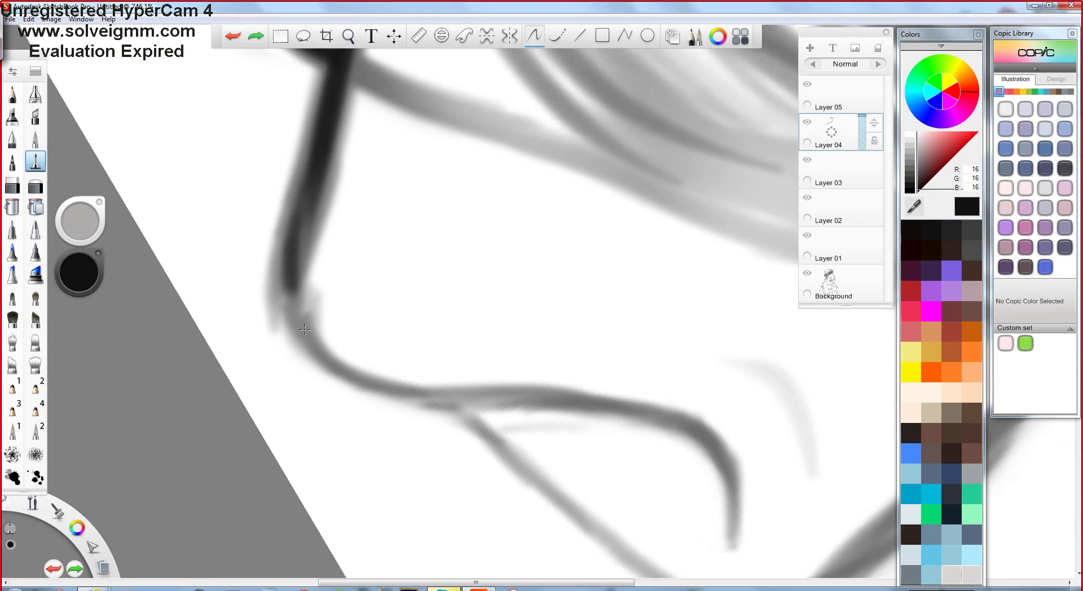
pyautogui.moveTo(408, 395)
pyautogui.mouseDown()
pyautogui.moveTo(491, 152)
pyautogui.moveTo(395, 237)
pyautogui.mouseUp()
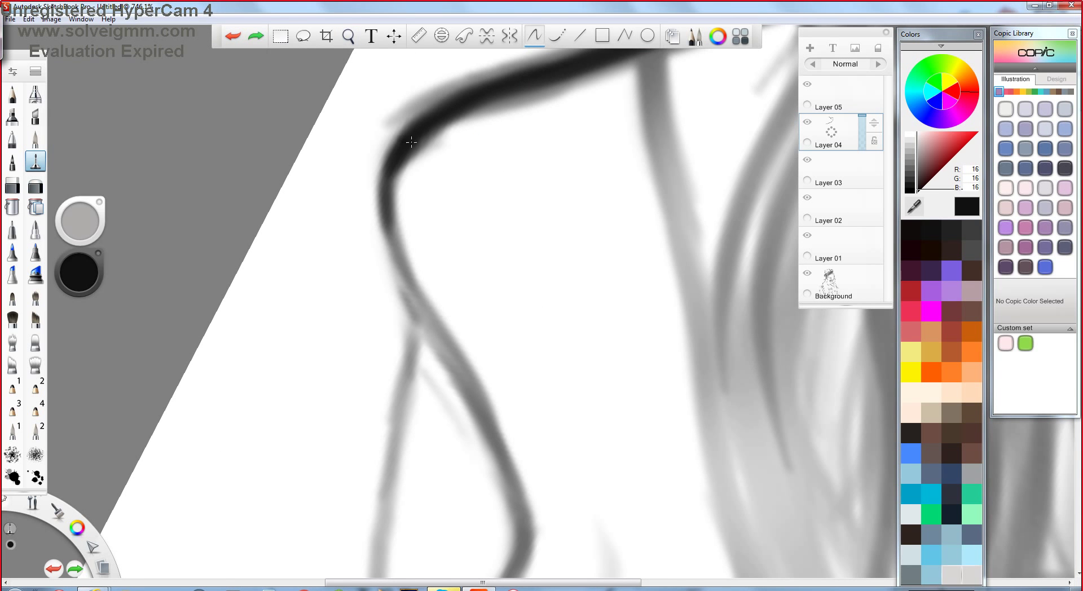
# Ink the curved dent in the crown's top and start the top edge branching off it.
pyautogui.moveTo(536, 302); pyautogui.dragTo(441, 145)
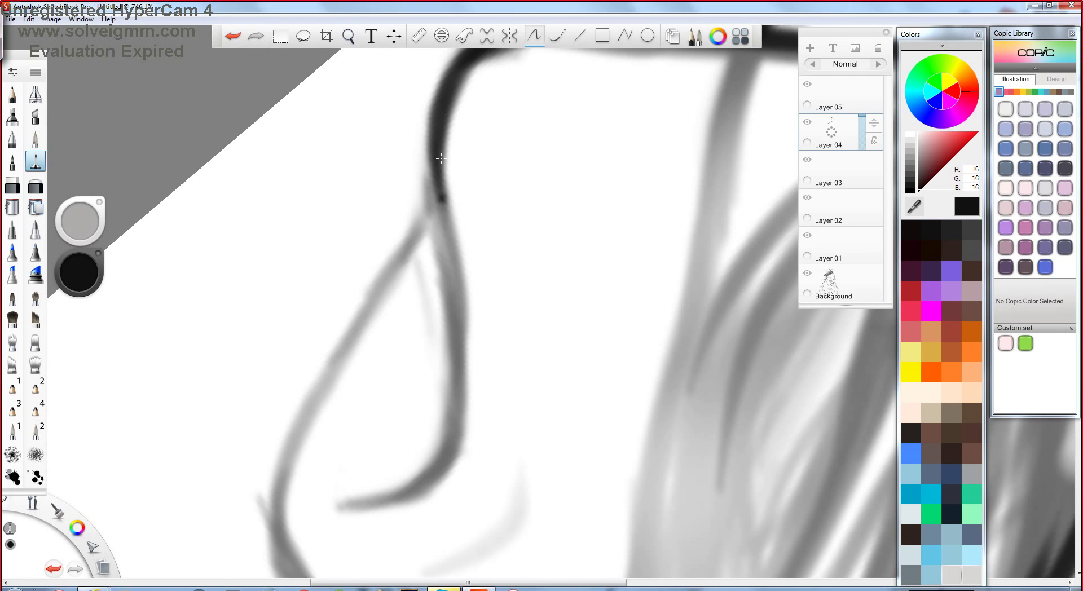
pyautogui.press('z')
pyautogui.moveTo(374, 307)
pyautogui.mouseDown()
pyautogui.moveTo(333, 285)
pyautogui.moveTo(479, 287)
pyautogui.moveTo(429, 295)
pyautogui.moveTo(561, 198)
pyautogui.moveTo(452, 259)
pyautogui.moveTo(424, 151)
pyautogui.moveTo(429, 177)
pyautogui.mouseUp()
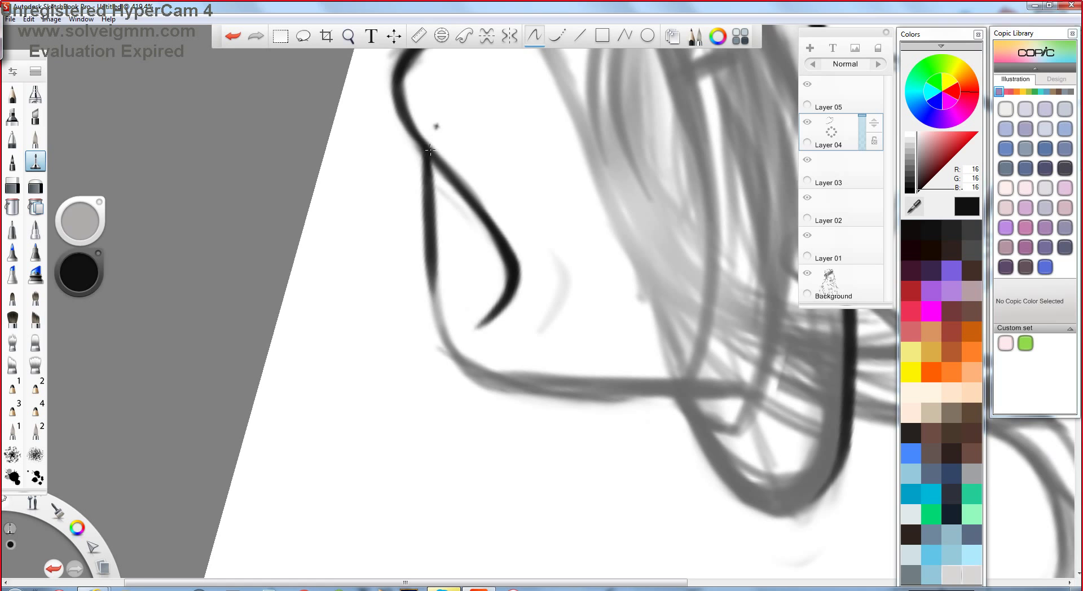
# Ink the crown's top edge from the dent toward the near upper corner.
pyautogui.moveTo(433, 298); pyautogui.dragTo(468, 353)
pyautogui.scroll(2, 314, 74)
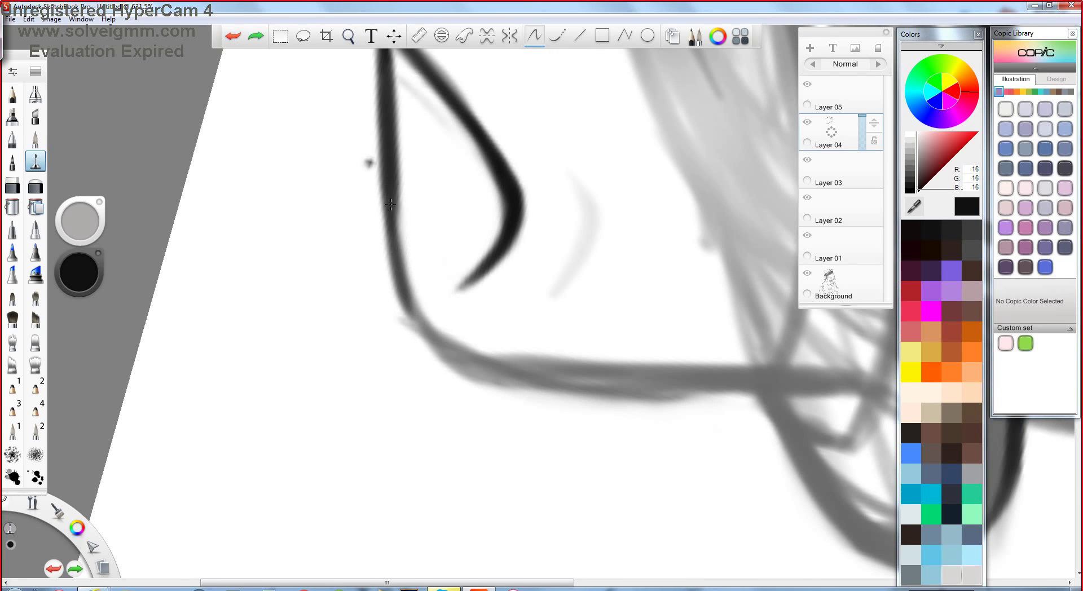
pyautogui.moveTo(403, 214); pyautogui.dragTo(597, 184)
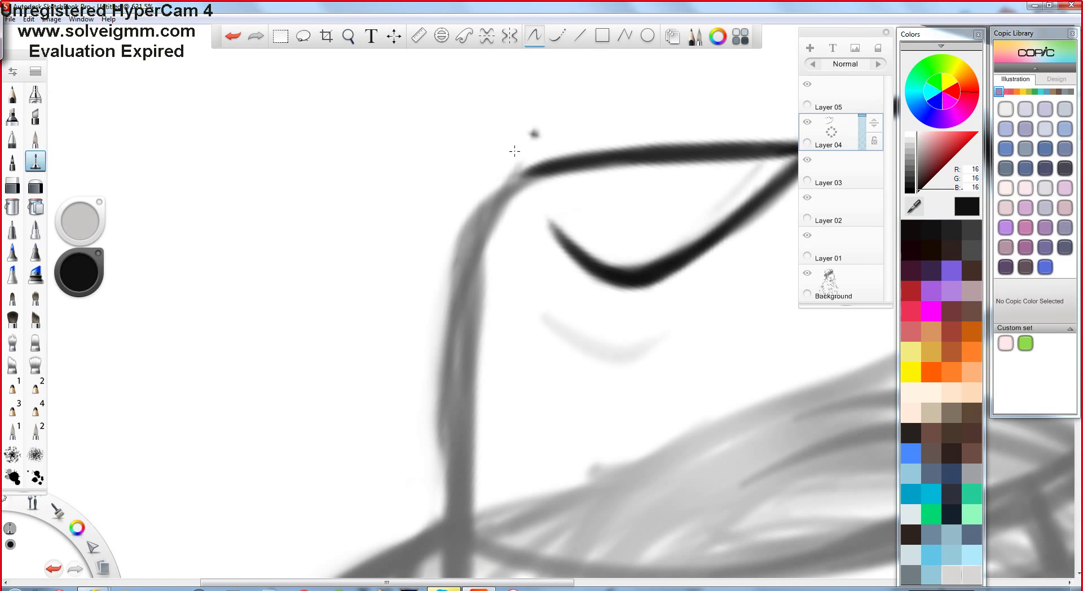
# Ink the near side of the crown from its rounded upper corner straight down to the hatband's base.
pyautogui.scroll(-3, 515, 150)
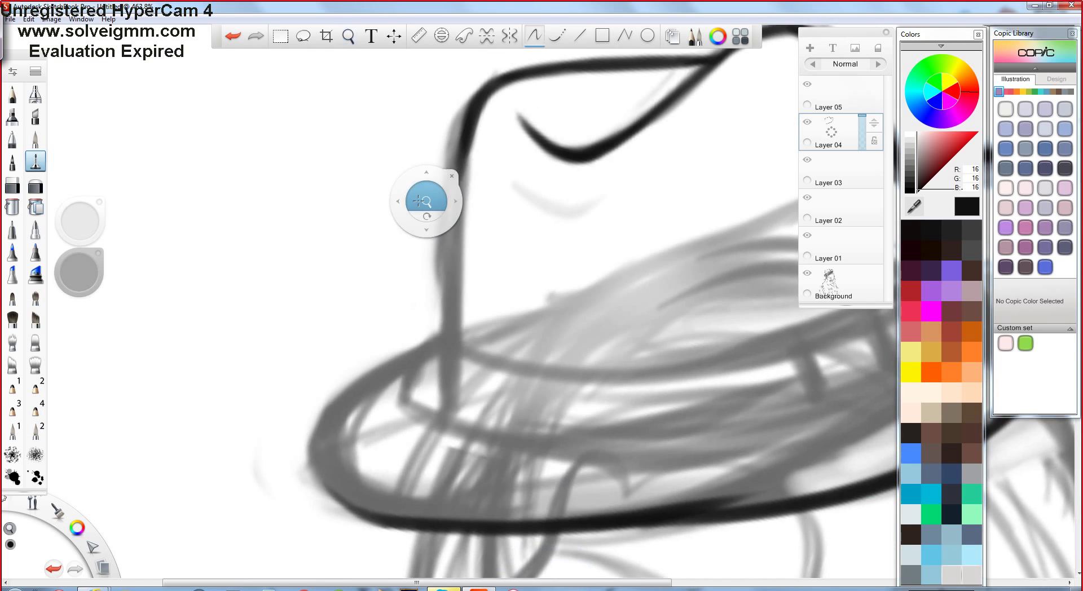
pyautogui.press('space')
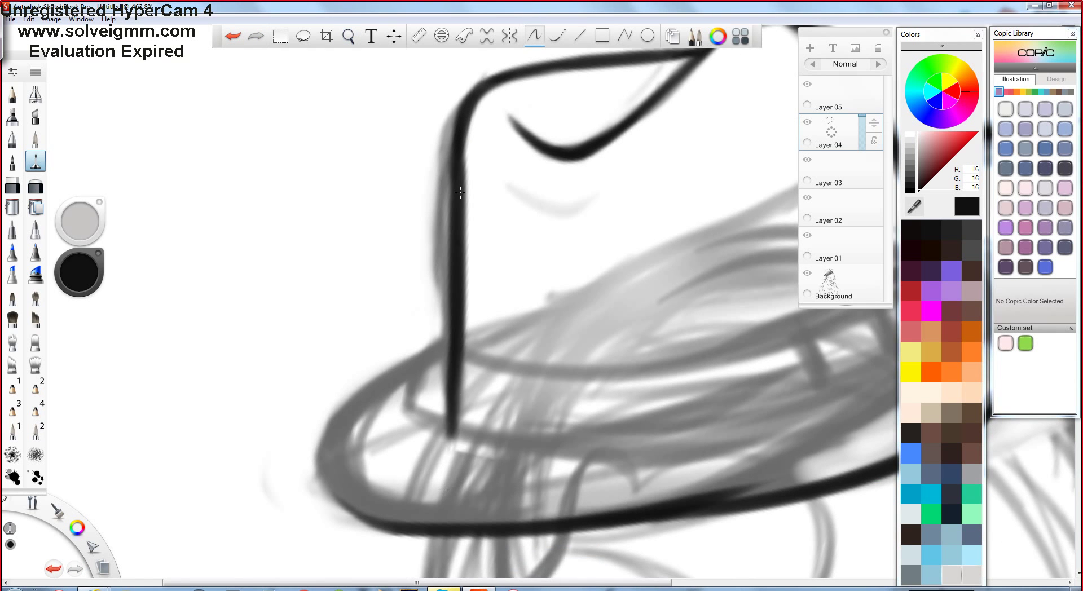
pyautogui.press('e')
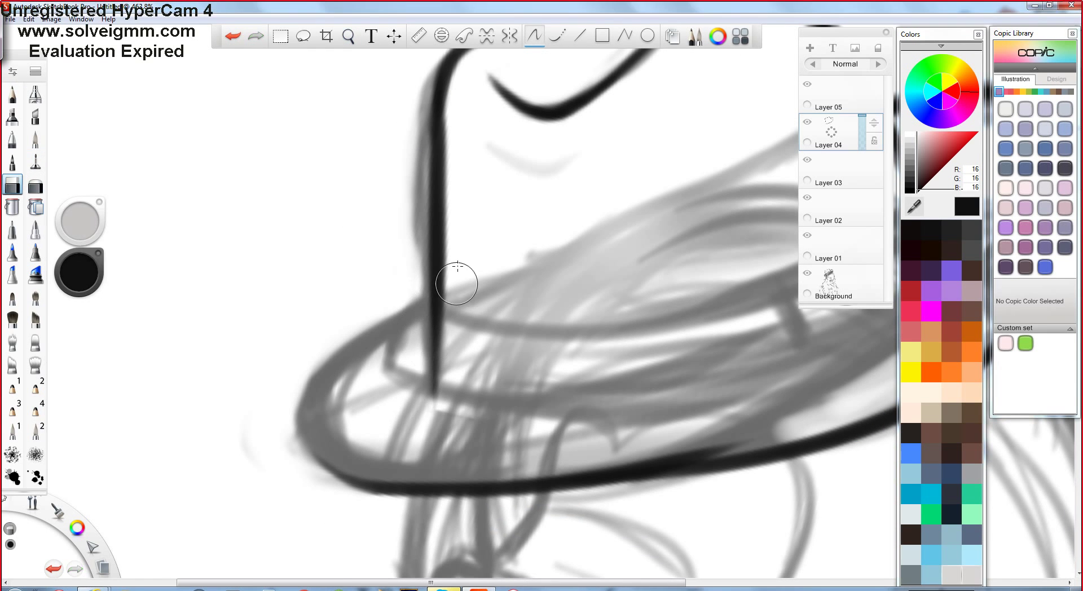
pyautogui.press('e')
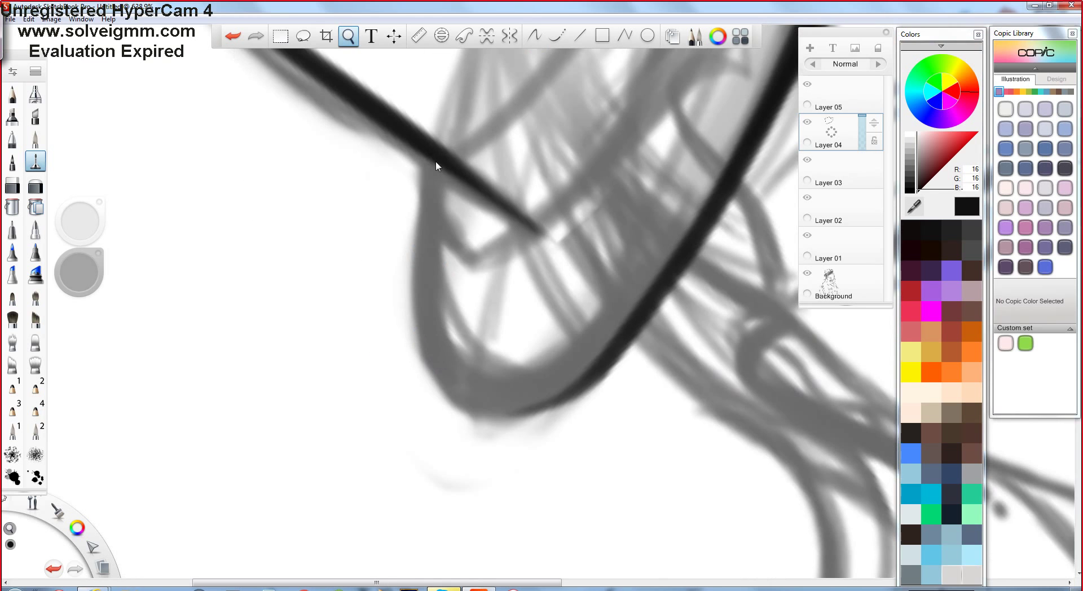
# Ink the brim's rounded near tip, joining the crown's side to the inked front edge of the brim.
pyautogui.moveTo(427, 307); pyautogui.dragTo(456, 204)
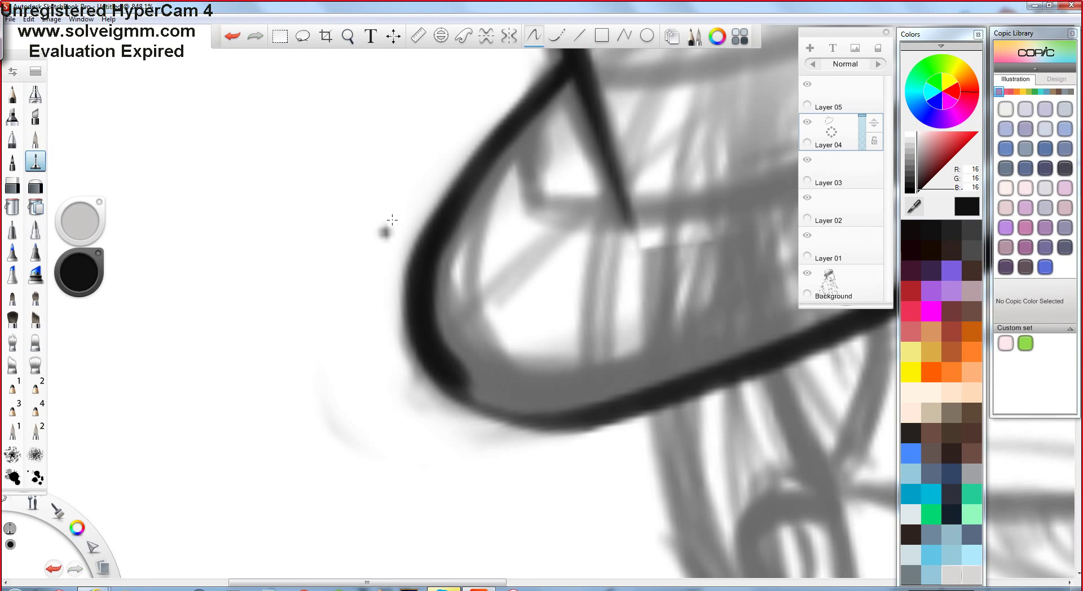
pyautogui.moveTo(500, 423); pyautogui.dragTo(438, 241)
pyautogui.moveTo(582, 228)
pyautogui.mouseDown()
pyautogui.moveTo(473, 221)
pyautogui.moveTo(604, 49)
pyautogui.moveTo(389, 193)
pyautogui.mouseUp()
# Ink the brim's second, inner front edge, curving from the outer brim line to the brim's far tip.
pyautogui.press('space')
pyautogui.moveTo(403, 275)
pyautogui.mouseDown()
pyautogui.moveTo(399, 235)
pyautogui.moveTo(510, 291)
pyautogui.moveTo(395, 282)
pyautogui.mouseUp()
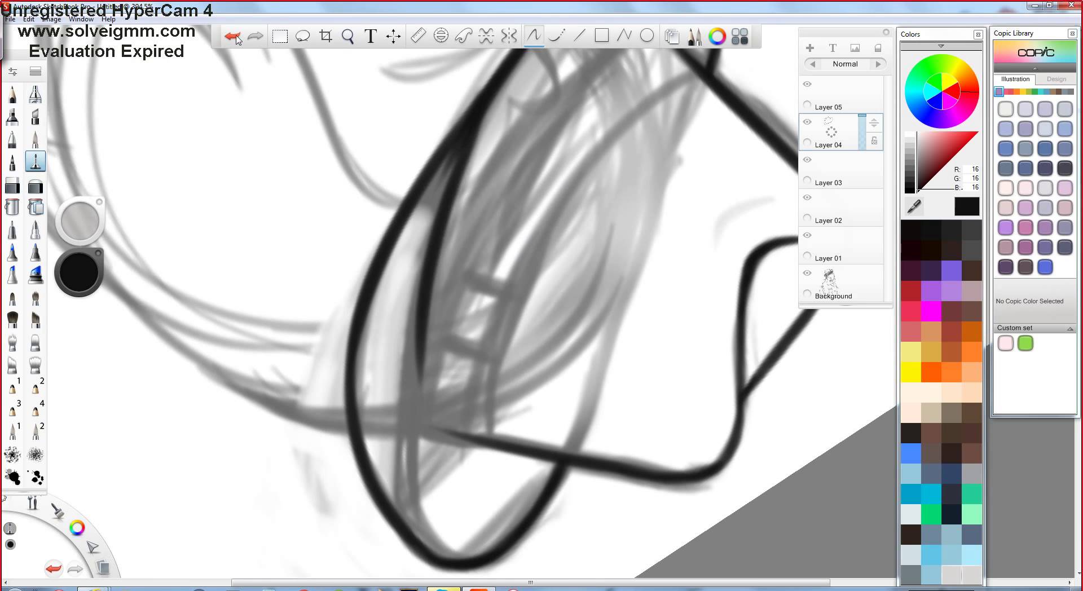
pyautogui.press('space')
pyautogui.moveTo(331, 249)
pyautogui.mouseDown()
pyautogui.moveTo(383, 234)
pyautogui.moveTo(369, 445)
pyautogui.mouseUp()
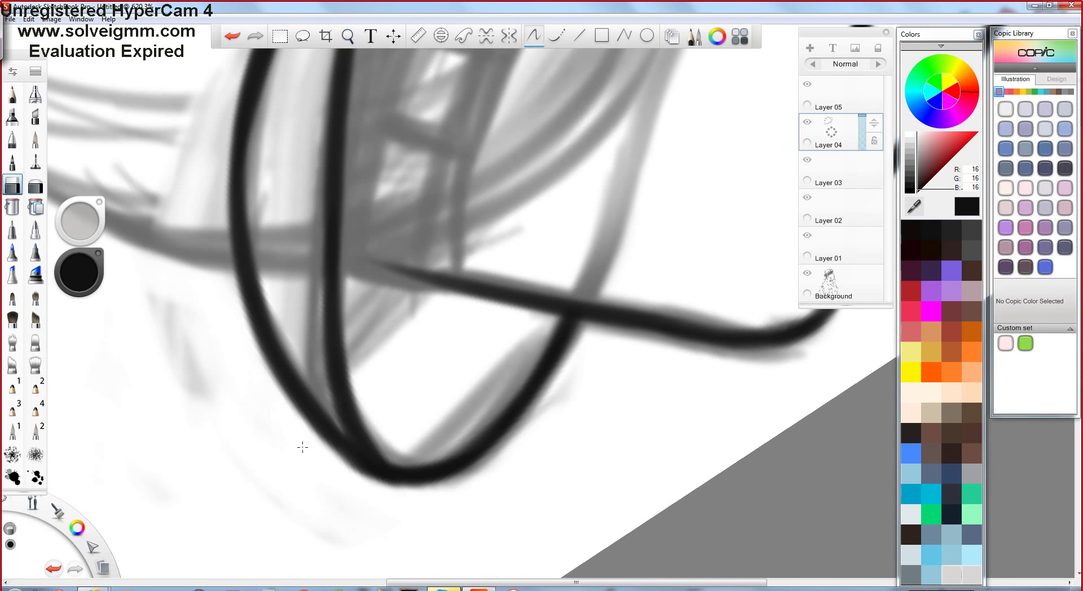
# Ink the hatband's upper and lower curved edges across the crown and the two short crossbars between them.
pyautogui.press('space')
pyautogui.moveTo(350, 232)
pyautogui.mouseDown()
pyautogui.moveTo(374, 241)
pyautogui.moveTo(406, 293)
pyautogui.mouseUp()
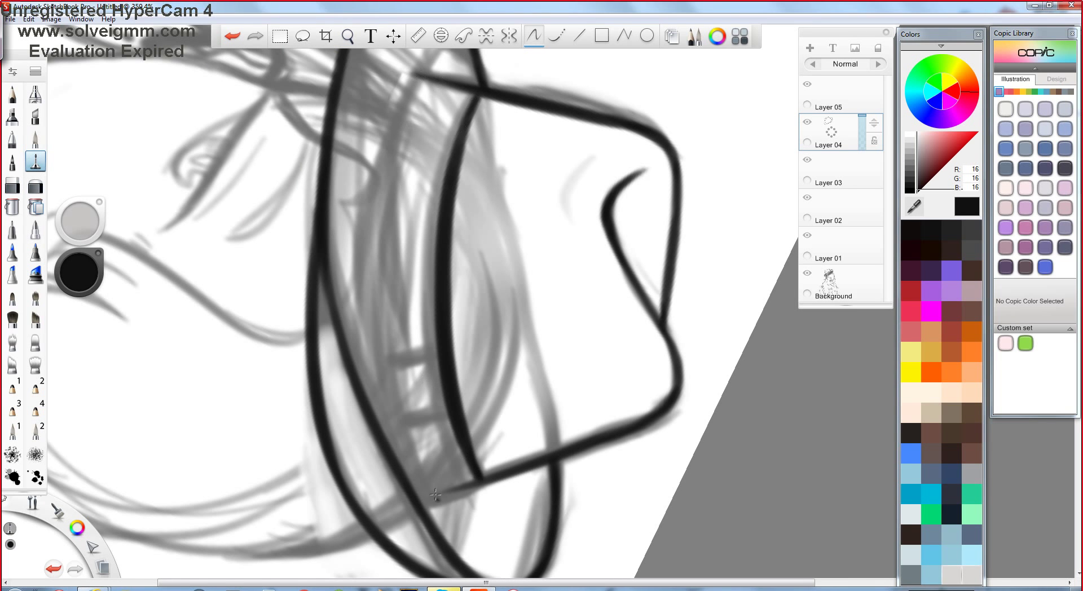
pyautogui.moveTo(421, 77)
pyautogui.mouseDown()
pyautogui.moveTo(440, 494)
pyautogui.moveTo(189, 210)
pyautogui.mouseUp()
pyautogui.press('space')
pyautogui.press('space')
pyautogui.moveTo(419, 430)
pyautogui.mouseDown()
pyautogui.moveTo(536, 303)
pyautogui.moveTo(59, 127)
pyautogui.mouseUp()
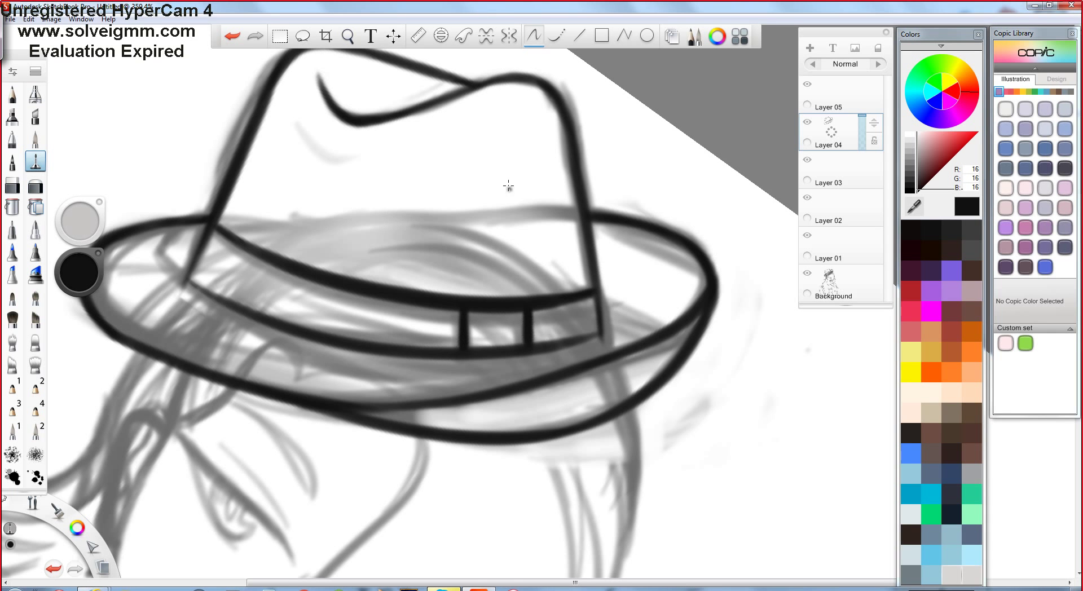
# Hand-letter "To be Continued" across the figure in dark purple (R 58, G 37, B 76) and draw a curled moustache above the lips.
pyautogui.press('space')
pyautogui.click(458, 228)
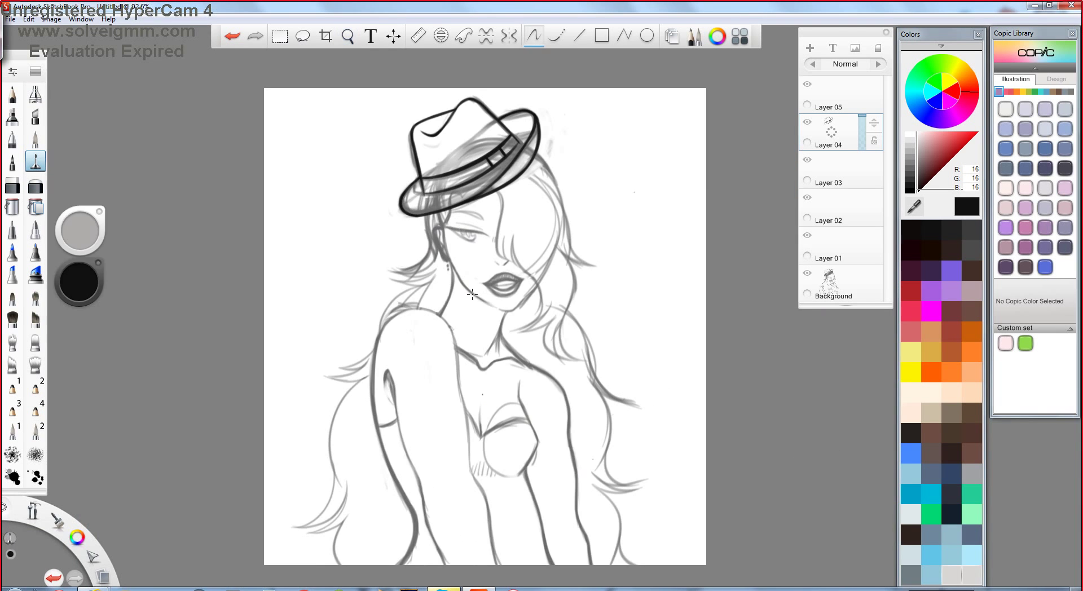
pyautogui.scroll(1, 472, 294)
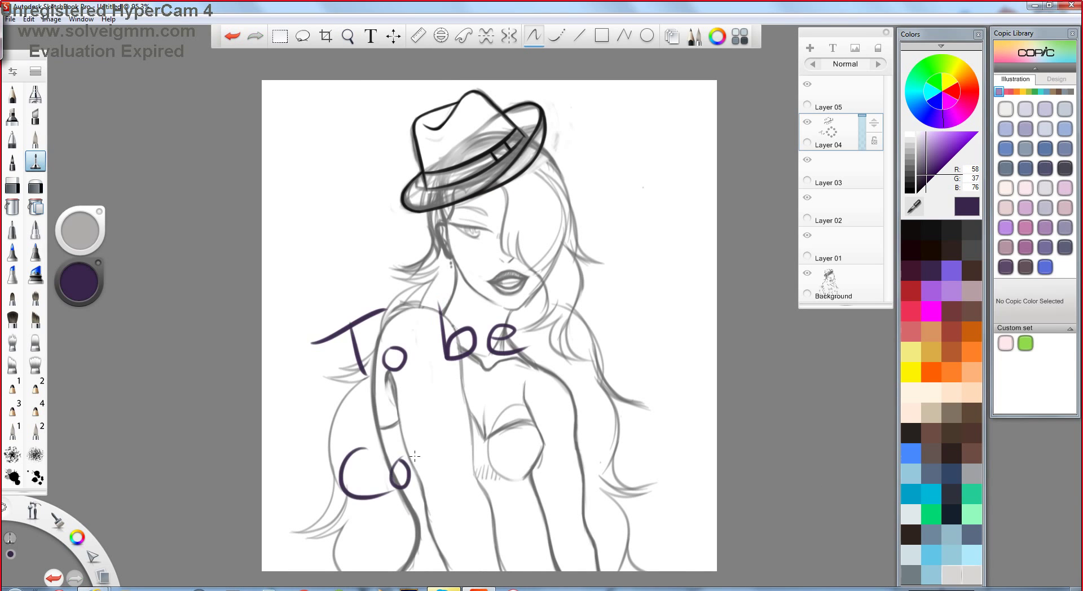
pyautogui.moveTo(598, 380); pyautogui.dragTo(618, 400)
pyautogui.scroll(5, 537, 307)
pyautogui.scroll(-4, 558, 113)
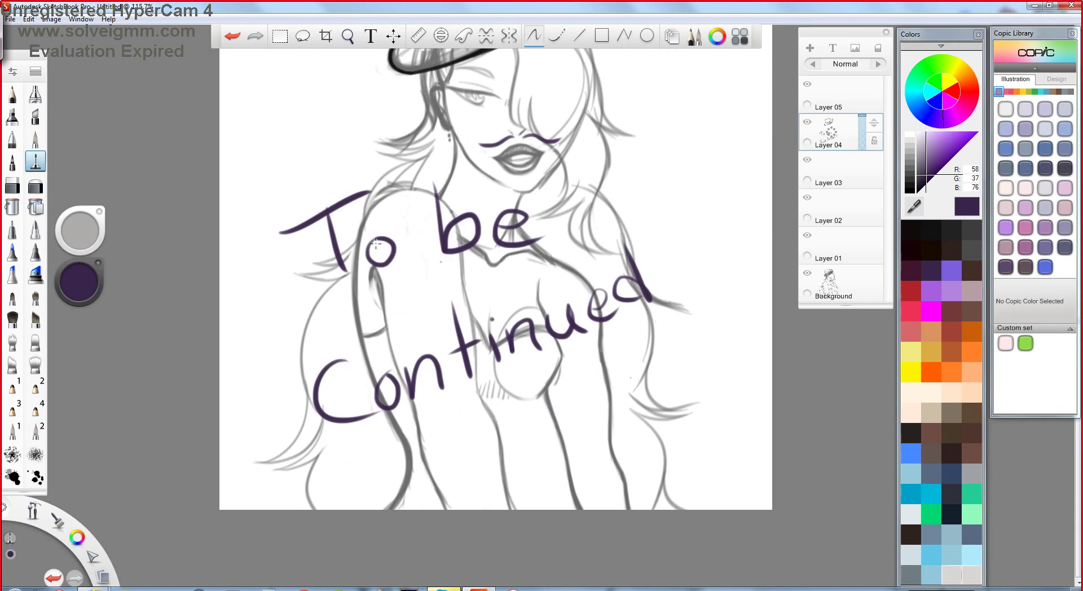
pyautogui.hotkey('ctrl', 'z')
# Lasso a small stray area beside the hat on Layer 04 and delete it.
pyautogui.scroll(4, 531, 227)
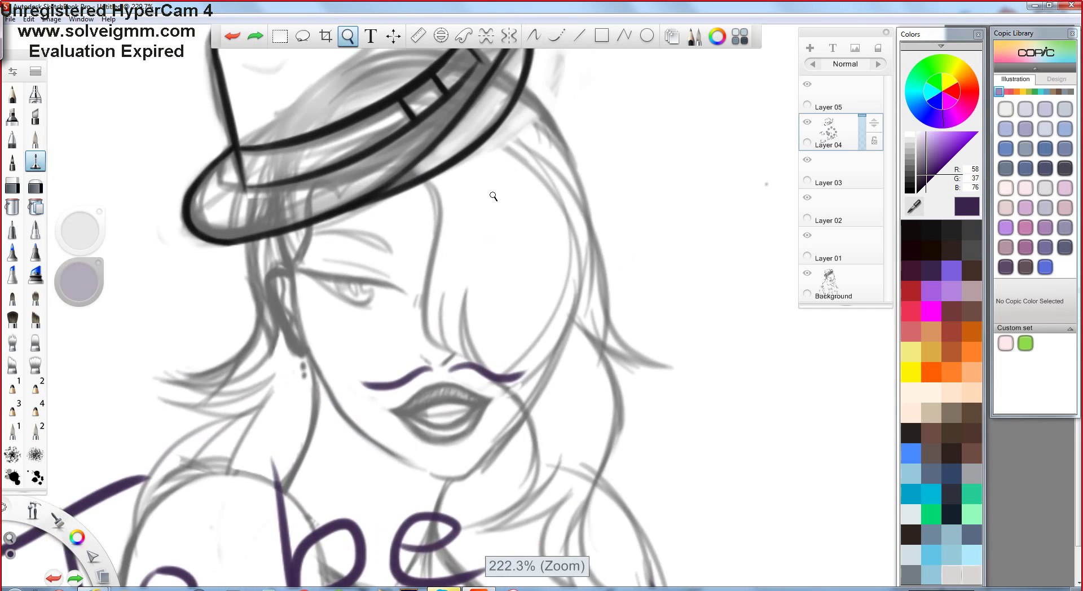
pyautogui.click(303, 35)
pyautogui.moveTo(508, 136)
pyautogui.mouseDown()
pyautogui.moveTo(631, 350)
pyautogui.moveTo(534, 138)
pyautogui.mouseUp()
pyautogui.press('Delete')
pyautogui.scroll(-1, 585, 225)
pyautogui.scroll(2, 649, 259)
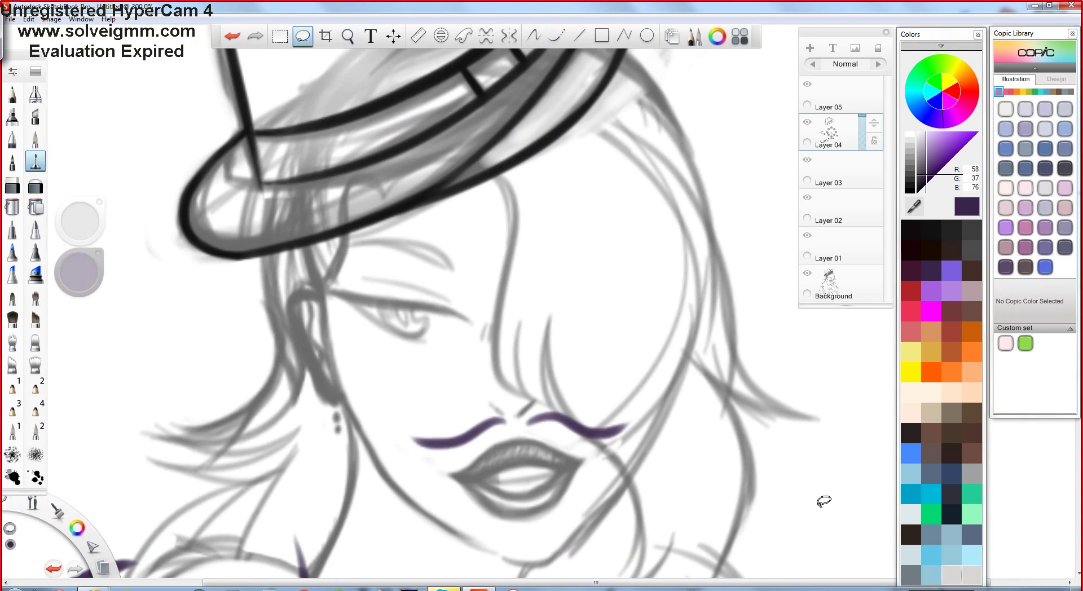